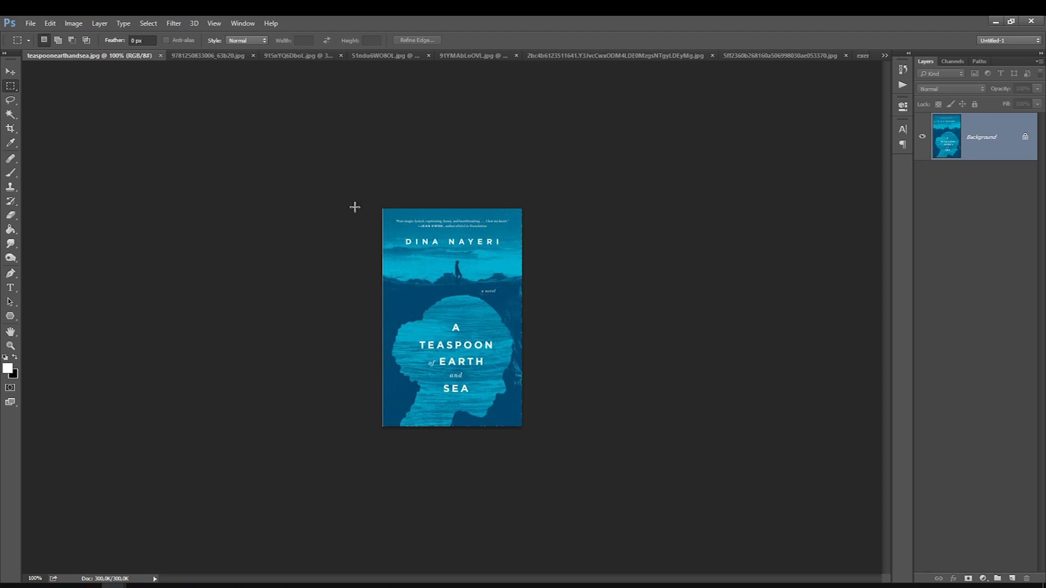
Step: Examine where the author name and title sit on the A Teaspoon of Earth and Sea cover
drag(397, 237, 508, 252)
drag(409, 320, 504, 403)
drag(402, 236, 504, 249)
drag(502, 236, 400, 256)
drag(429, 325, 492, 406)
click(483, 385)
drag(466, 371, 435, 369)
click(434, 369)
Step: Bring up the Africa Risen cover and examine its title block and lettering
click(225, 55)
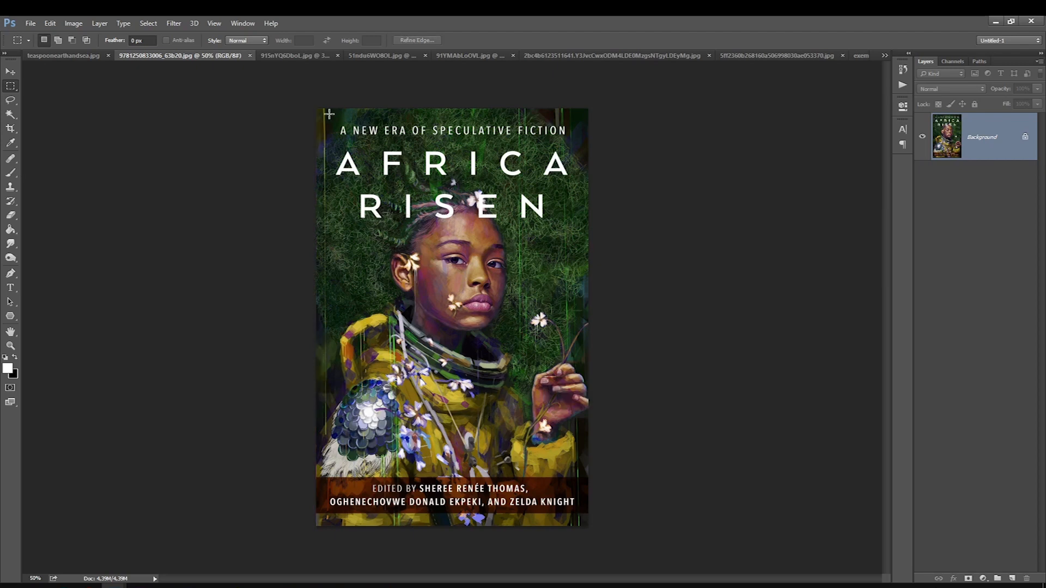
drag(579, 150, 326, 226)
click(360, 225)
drag(389, 217, 367, 219)
Step: Try adding white serif strokes to the first letters of the AFRICA title on a new layer
drag(332, 174, 344, 179)
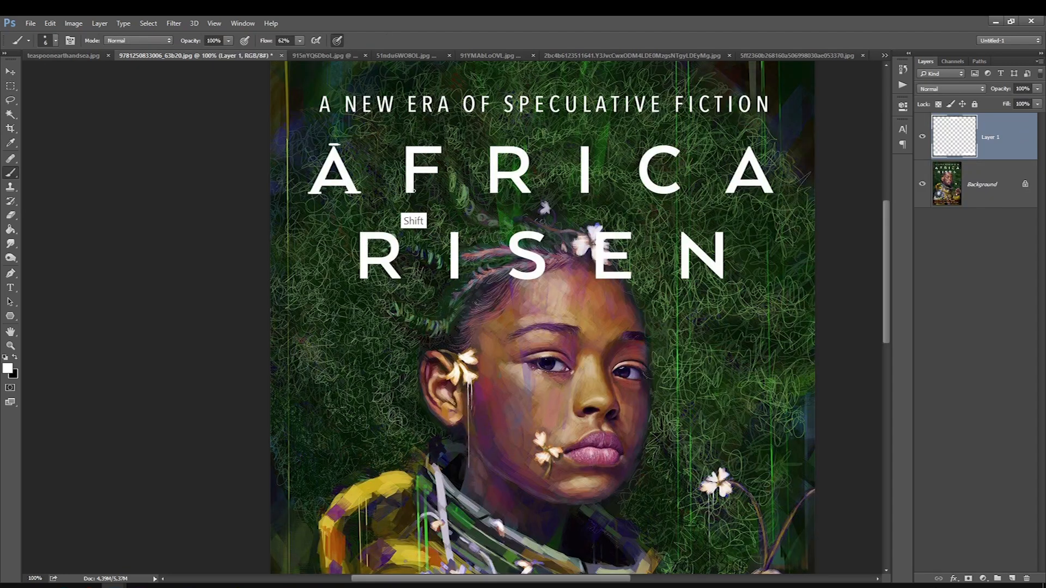
drag(413, 190, 437, 166)
drag(442, 150, 442, 144)
key(ctrl+shift+e)
key(ctrl+0)
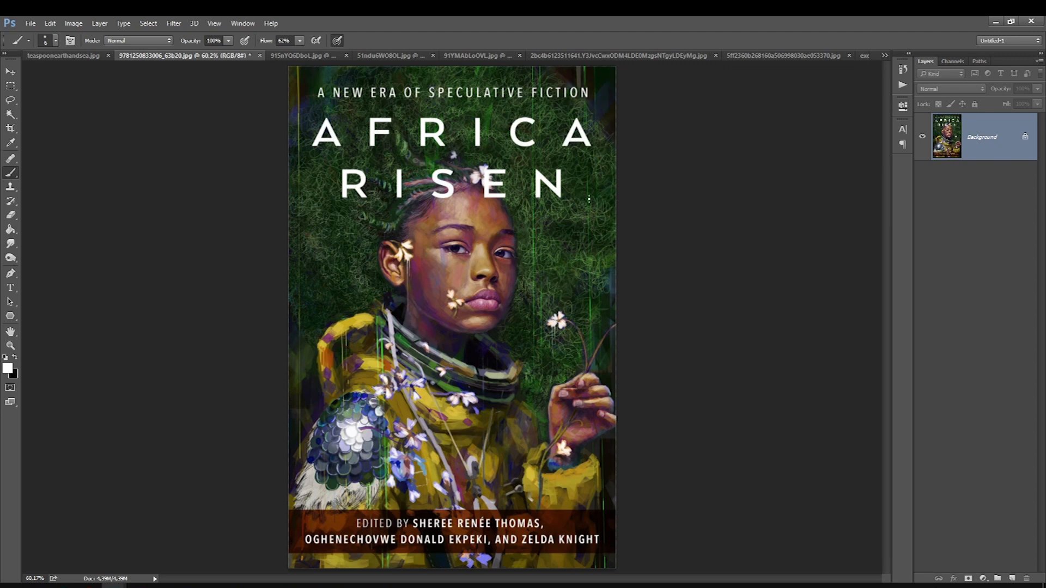
Step: Try white brush lines beneath RISEN and across the title block of the Africa Risen cover, undoing them
drag(589, 198, 296, 199)
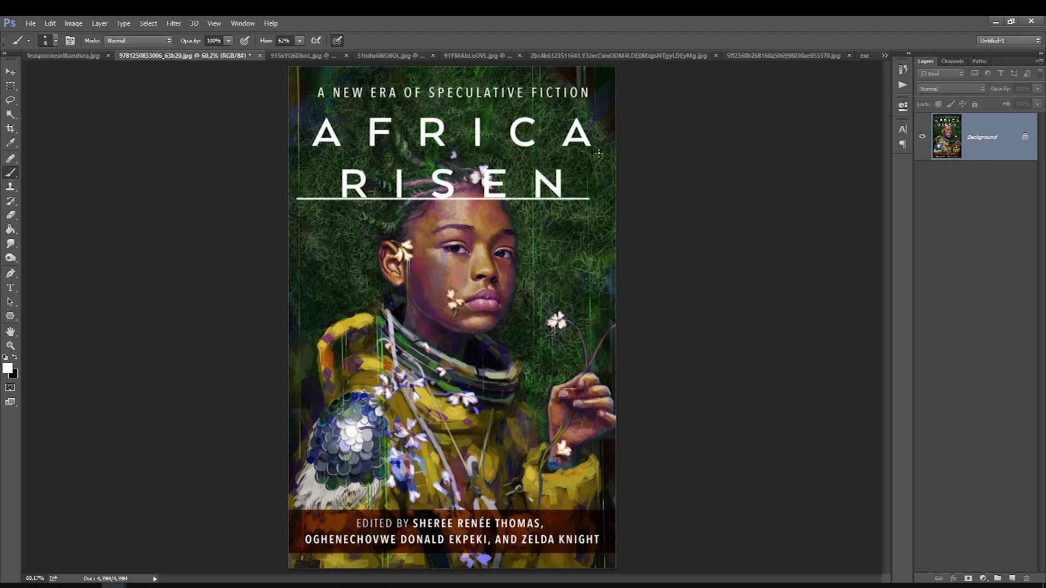
key(ctrl+z)
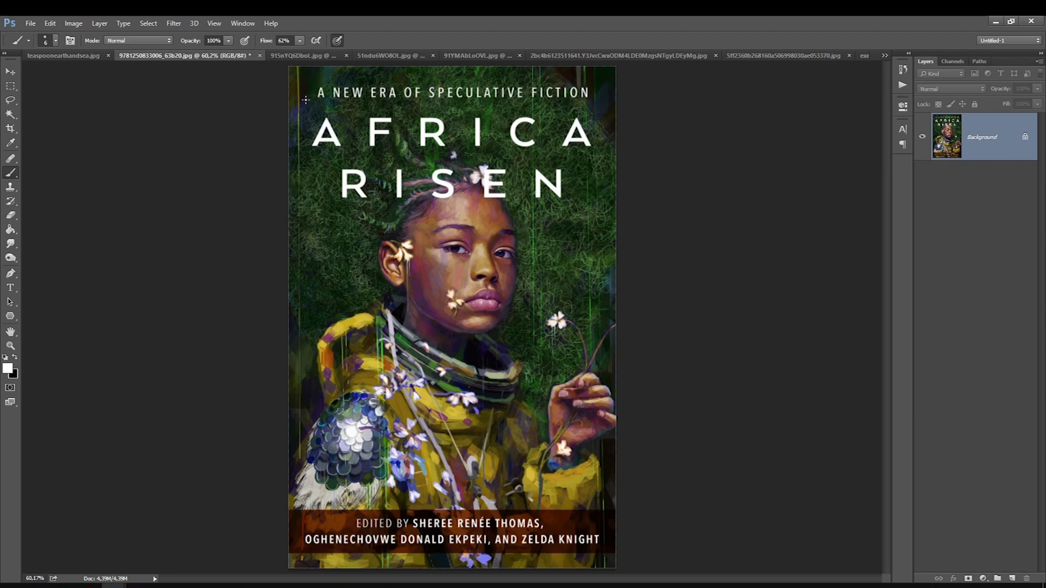
drag(306, 100, 625, 113)
drag(602, 153, 352, 172)
drag(605, 202, 464, 191)
key(ctrl+alt+z)
key(ctrl+alt+z)
key(ctrl+alt+z)
drag(318, 101, 482, 113)
key(ctrl+alt+z)
Step: Browse the open reference covers from Cidade da Lua Crescente to the three-cover image containing The Road, and back to the first cover
click(314, 56)
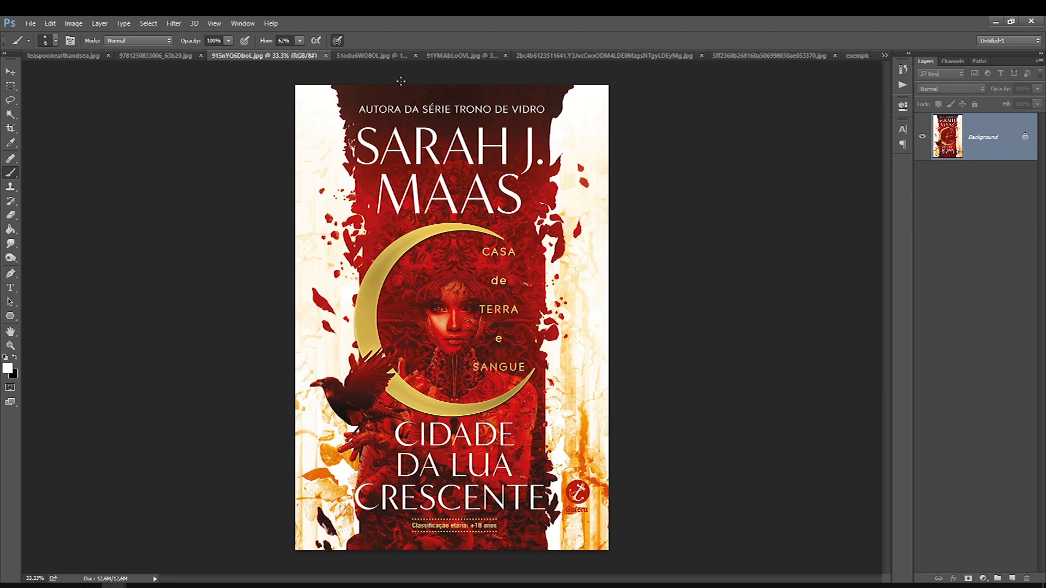
click(397, 55)
key(ctrl+Tab)
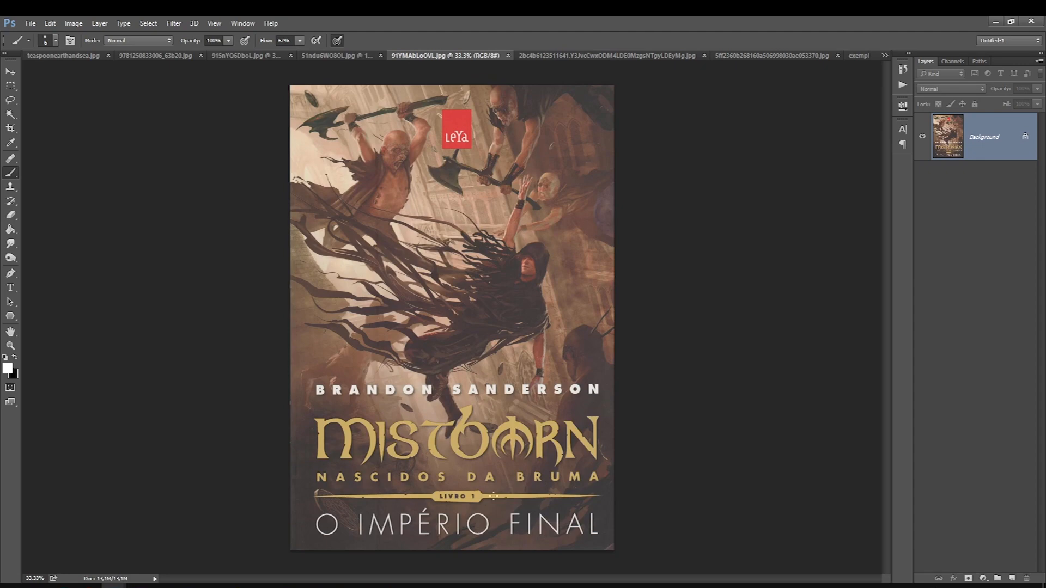
click(543, 56)
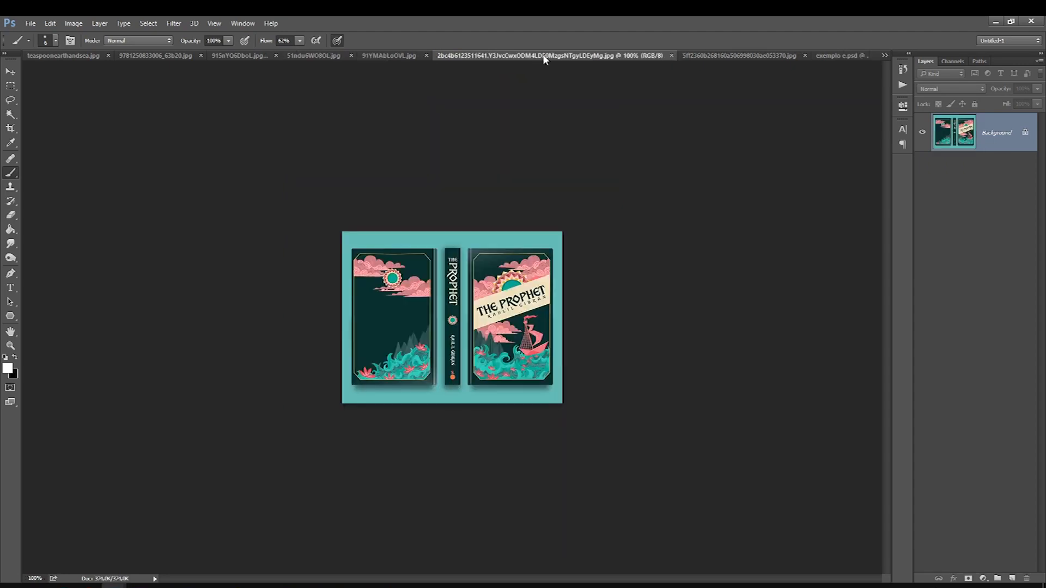
click(710, 57)
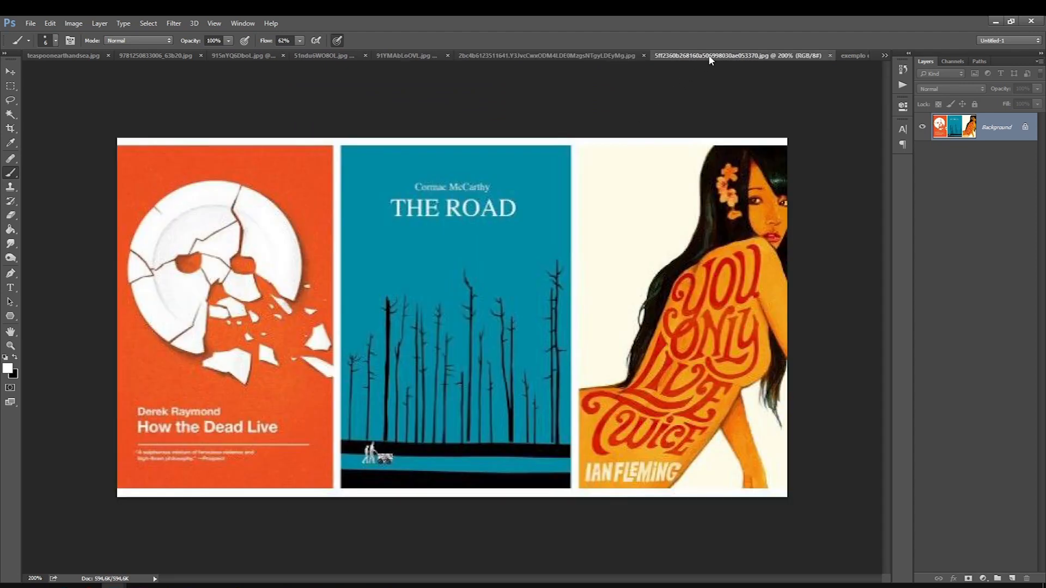
click(504, 57)
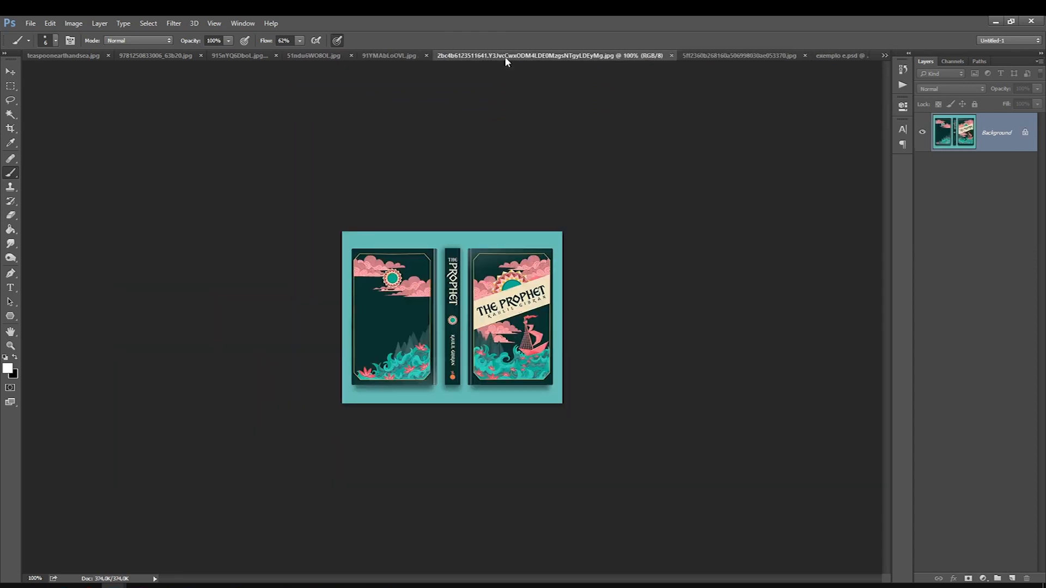
click(394, 57)
click(312, 57)
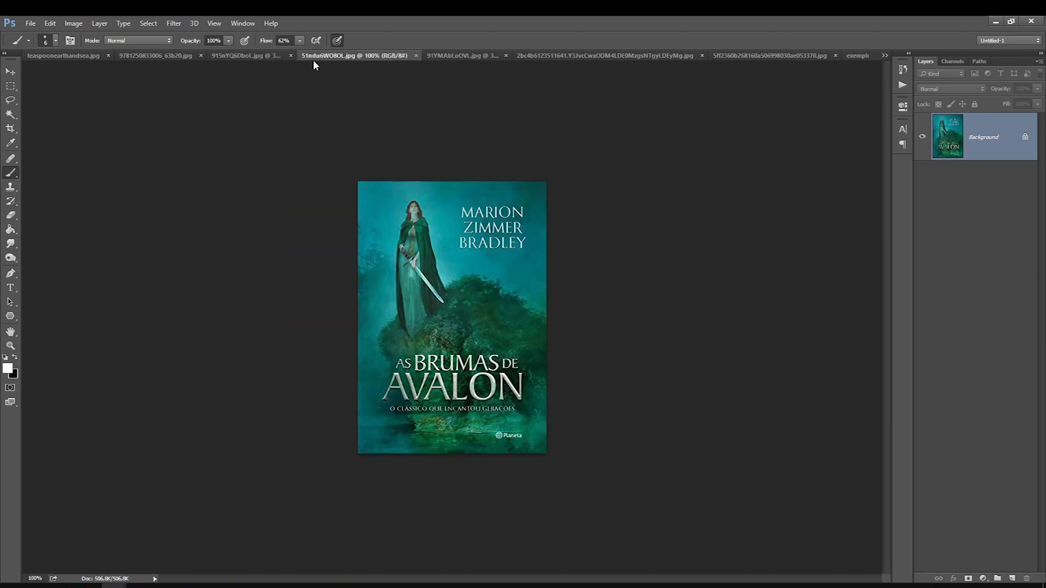
click(252, 57)
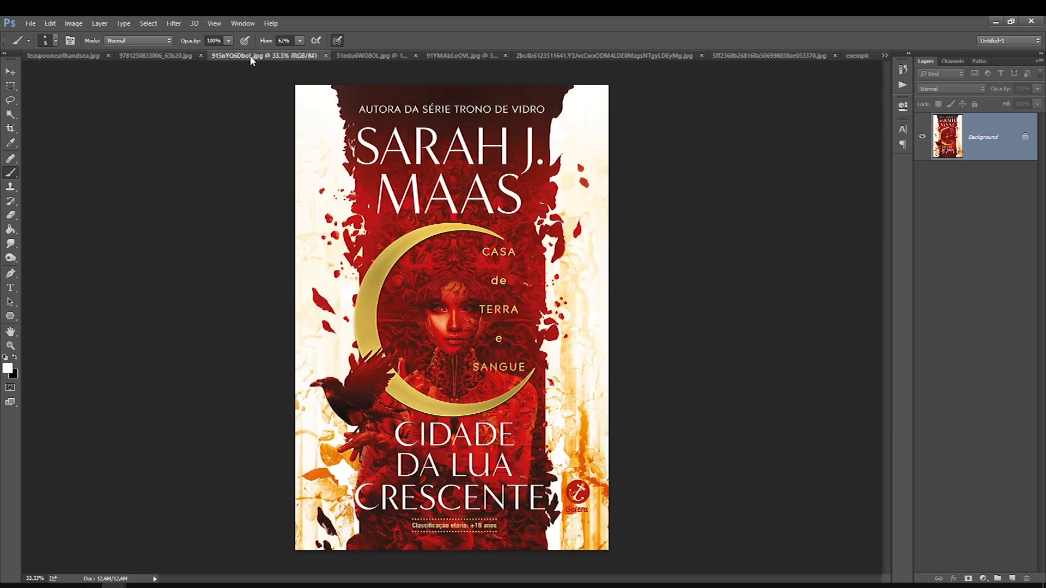
click(152, 56)
click(67, 57)
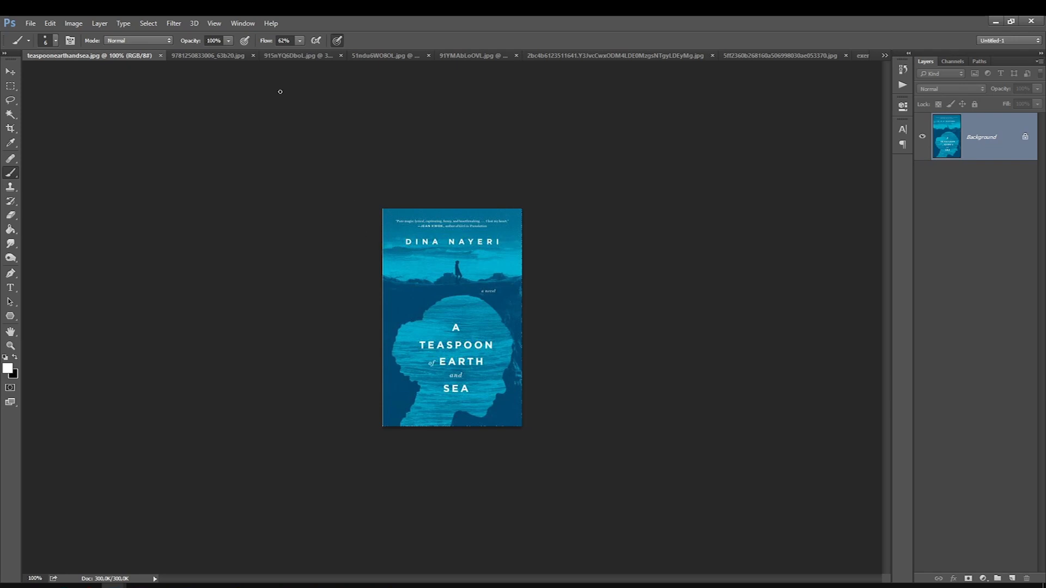
Step: Review the Africa Risen, Cidade da Lua Crescente, As Brumas de Avalon and Mistborn covers in turn
click(195, 52)
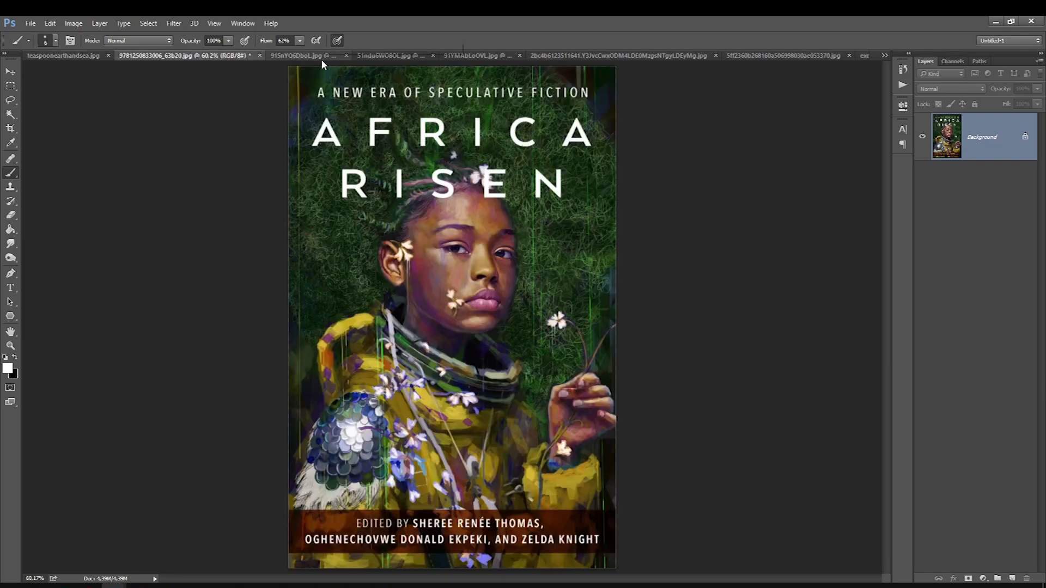
click(322, 58)
click(371, 56)
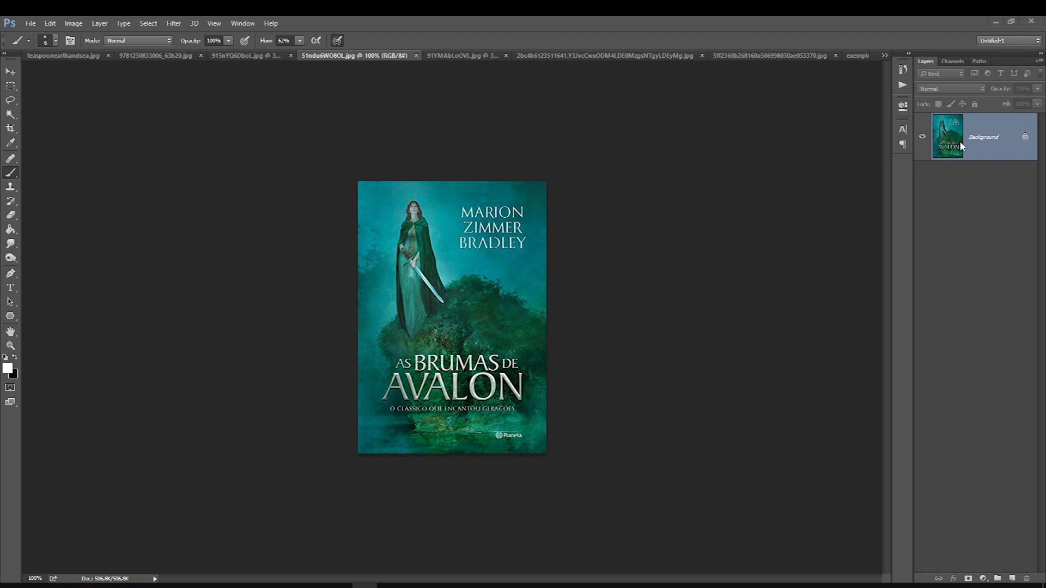
click(448, 53)
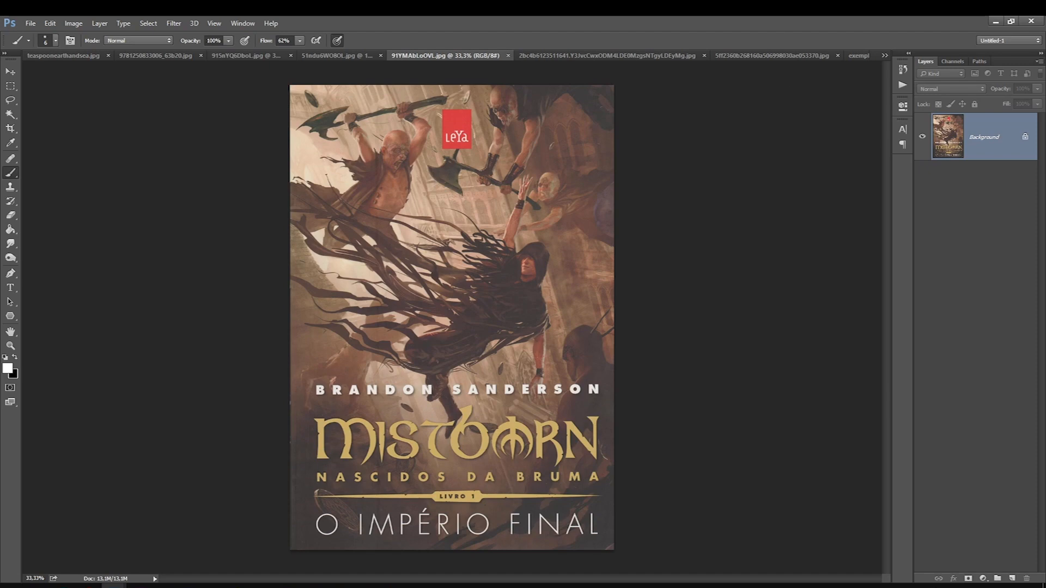
Step: Compare the exemplo e.psd cover with the The Prophet cover
click(859, 55)
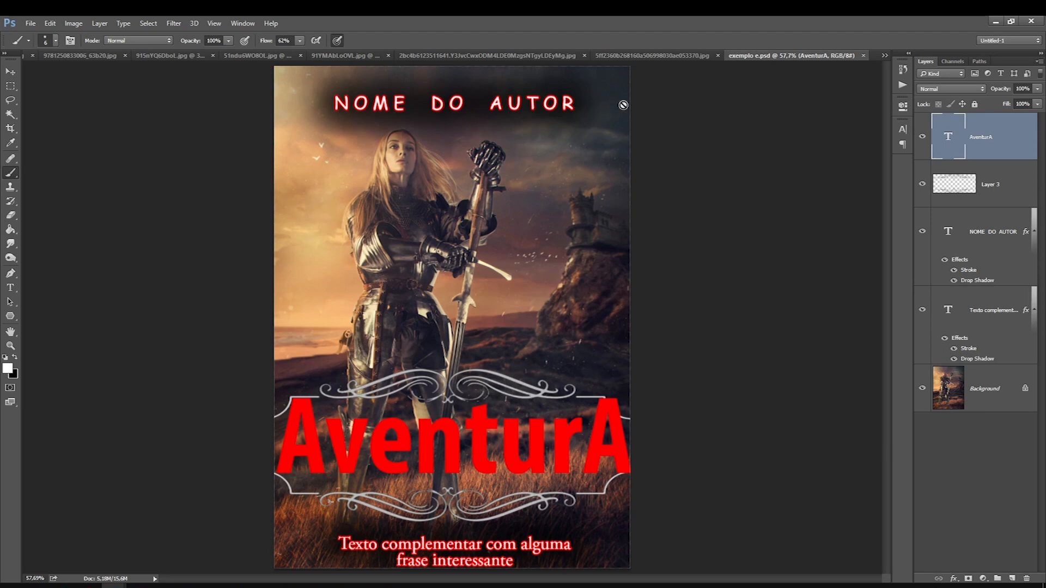
click(337, 55)
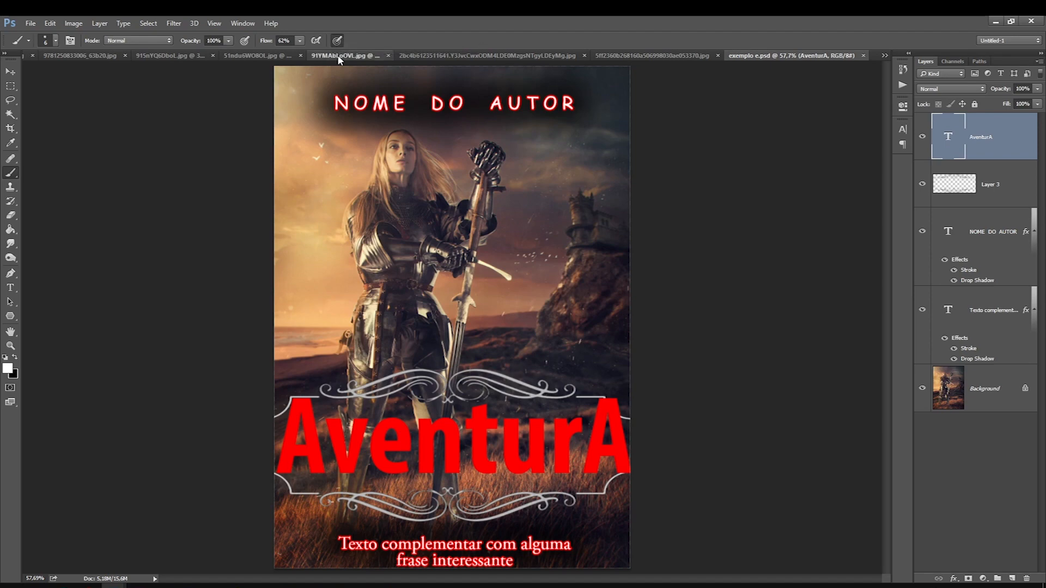
click(547, 57)
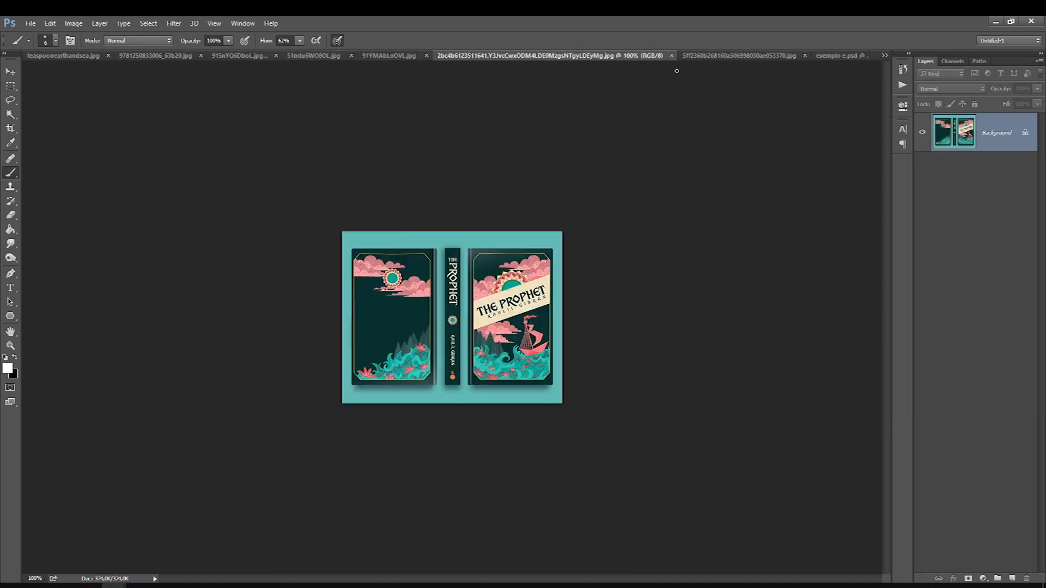
Step: On the Mistborn cover, draw a straight white line beneath the author name on a new layer
key(ctrl+shift+Tab)
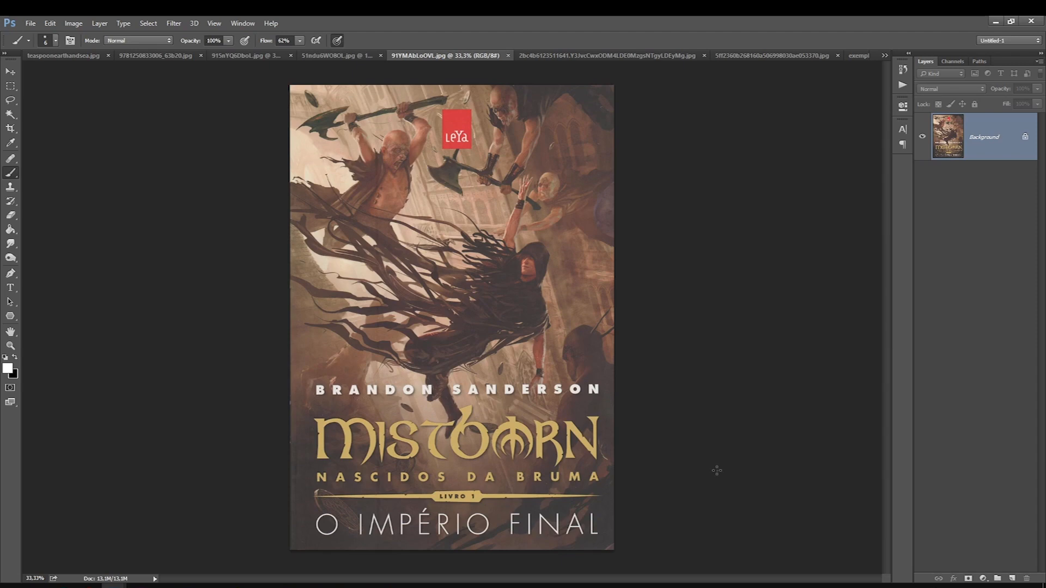
click(1012, 578)
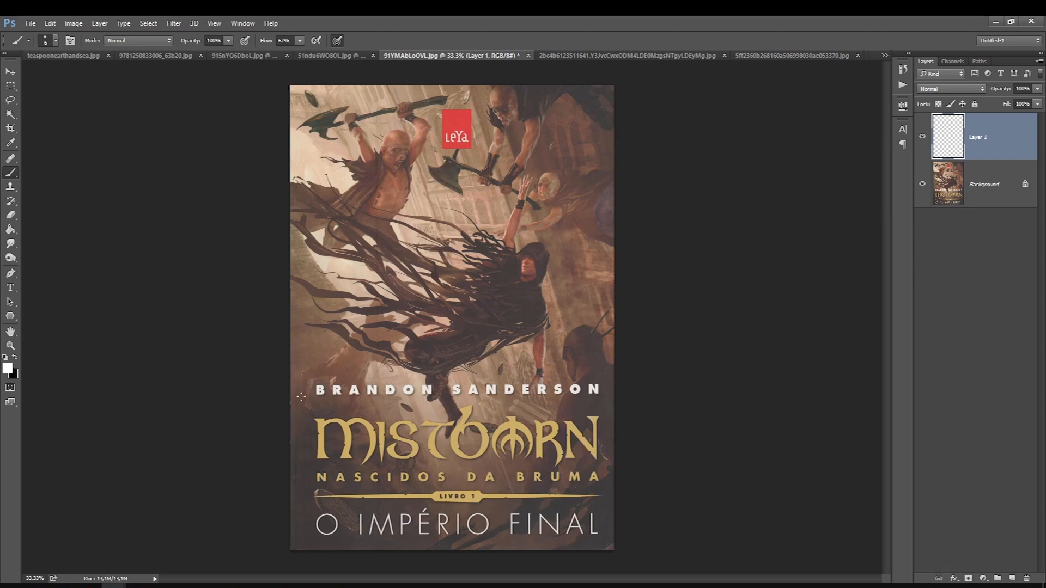
drag(302, 397, 603, 398)
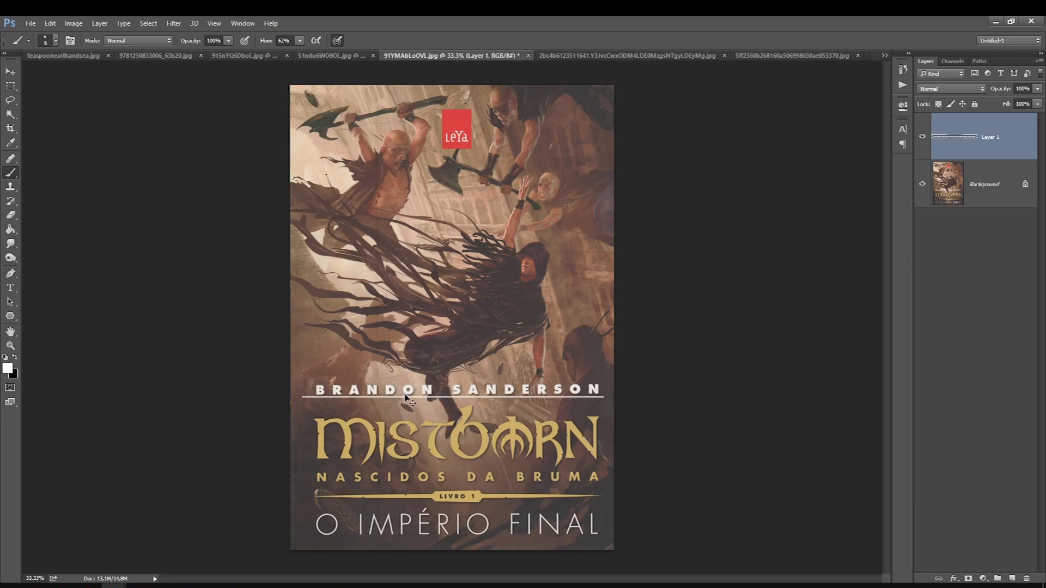
Step: Examine the Mistborn cover's text legibility at thumbnail sizes
key(ctrl+minus)
key(ctrl+minus)
key(ctrl+minus)
key(ctrl+minus)
key(ctrl+minus)
key(ctrl+minus)
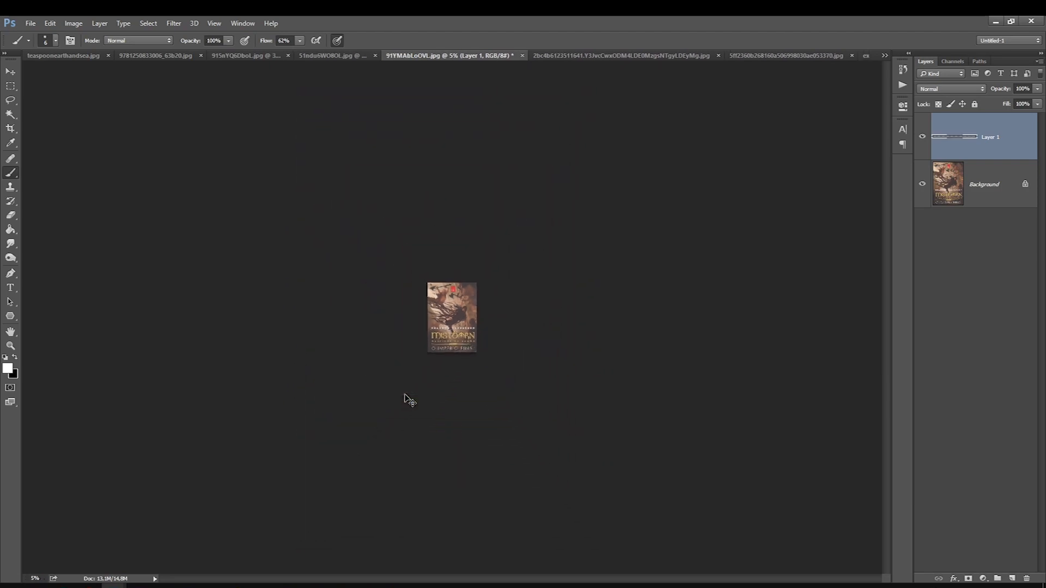
key(ctrl+plus)
key(ctrl+plus)
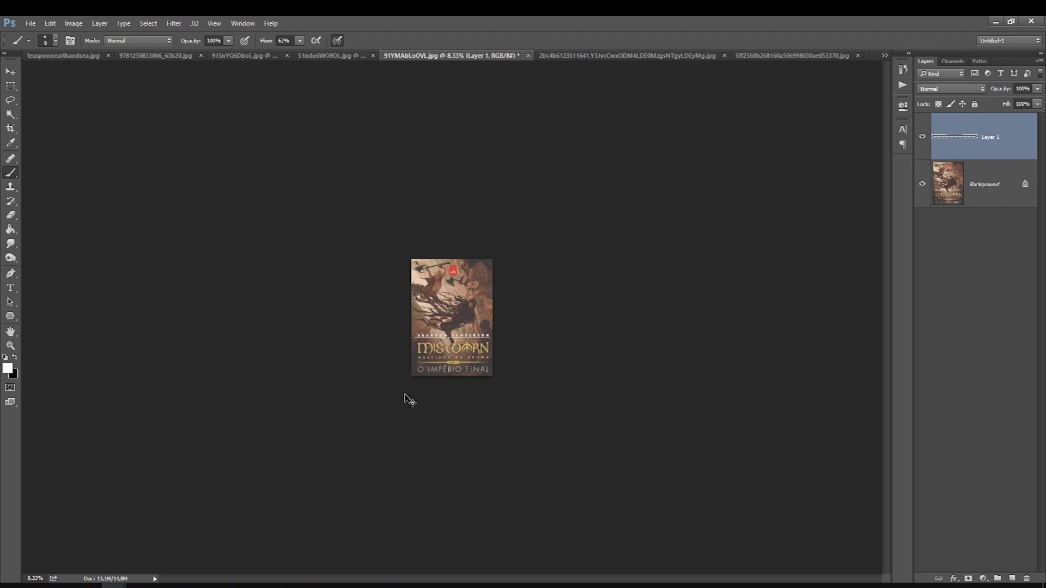
key(ctrl+plus)
key(ctrl+plus)
key(ctrl+minus)
key(ctrl+minus)
key(ctrl+minus)
key(ctrl+plus)
Step: Delete the layer with the white line from the Mistborn cover and return the view to 25%
key(Delete)
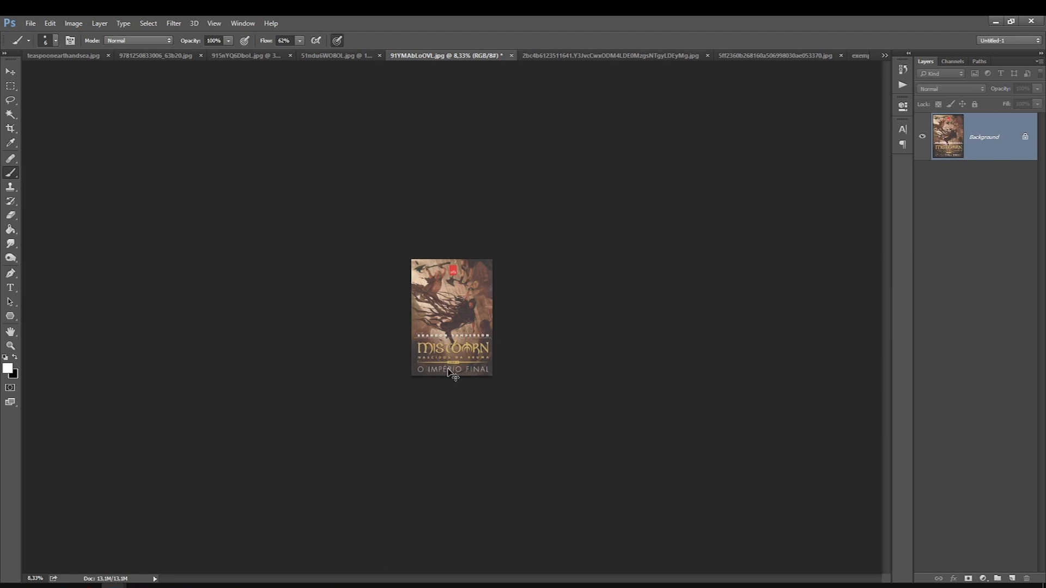
key(ctrl+plus)
key(ctrl+plus)
key(ctrl+plus)
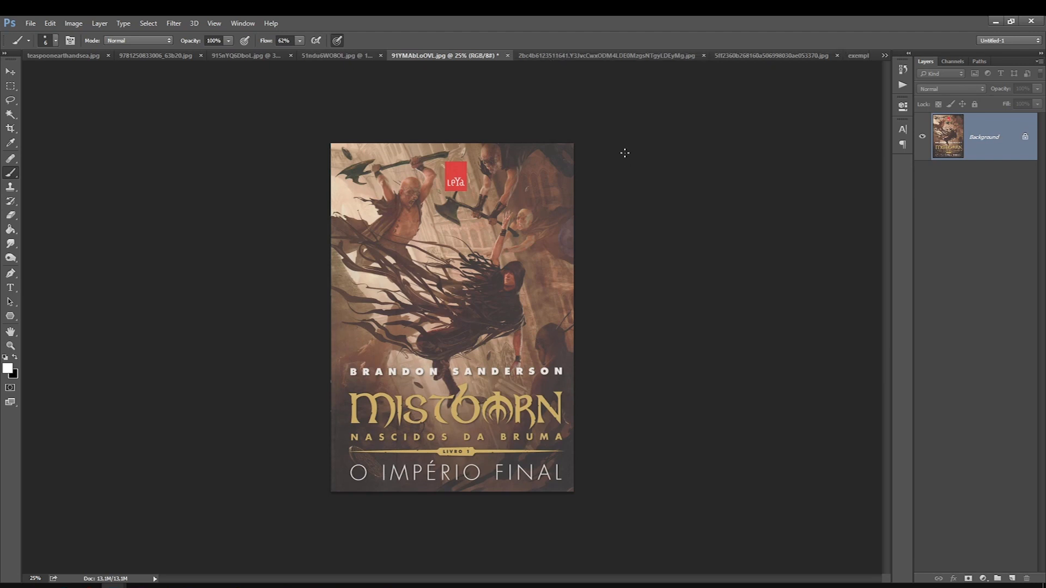
Step: In exemplo e.psd, paint a straight white line above the author name on a new layer with a size 25 brush
click(860, 55)
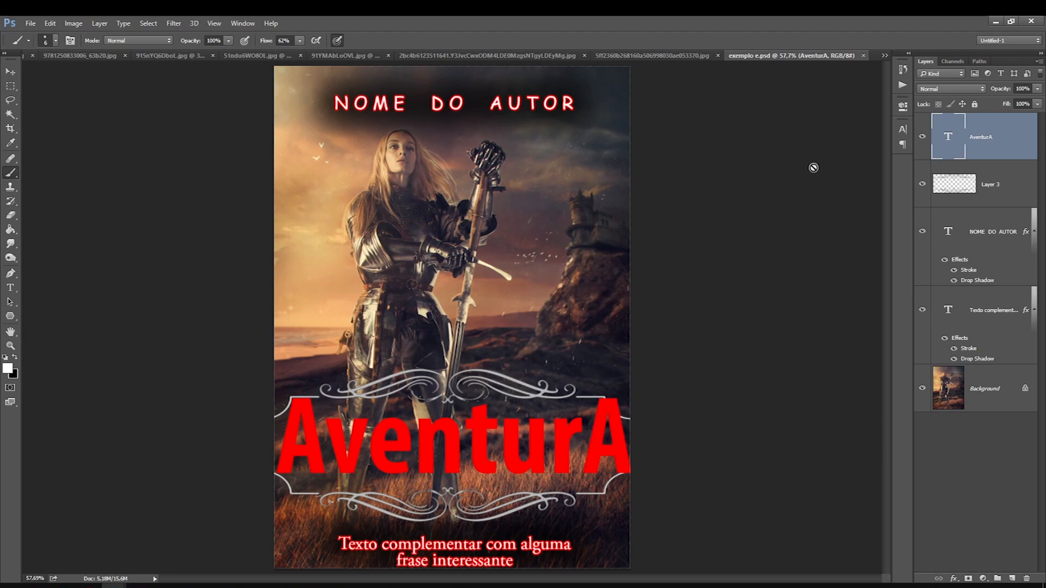
click(1012, 579)
key(bracketright)
key(bracketright)
key(bracketright)
click(308, 77)
shift+click(582, 77)
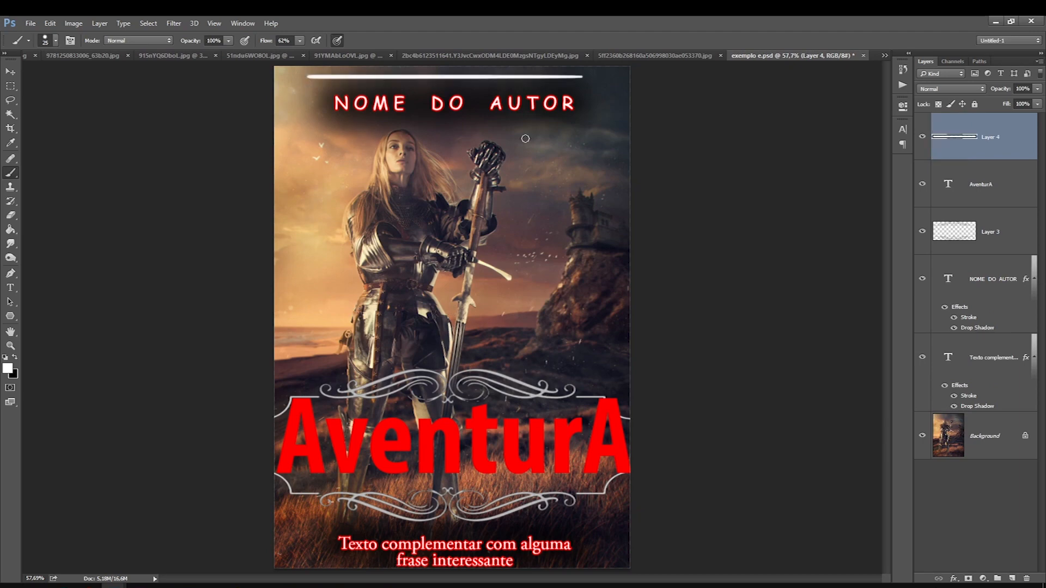
Step: Paint marking strokes around the author name and along the cover's sides, and delete the marking layer
drag(309, 94, 313, 125)
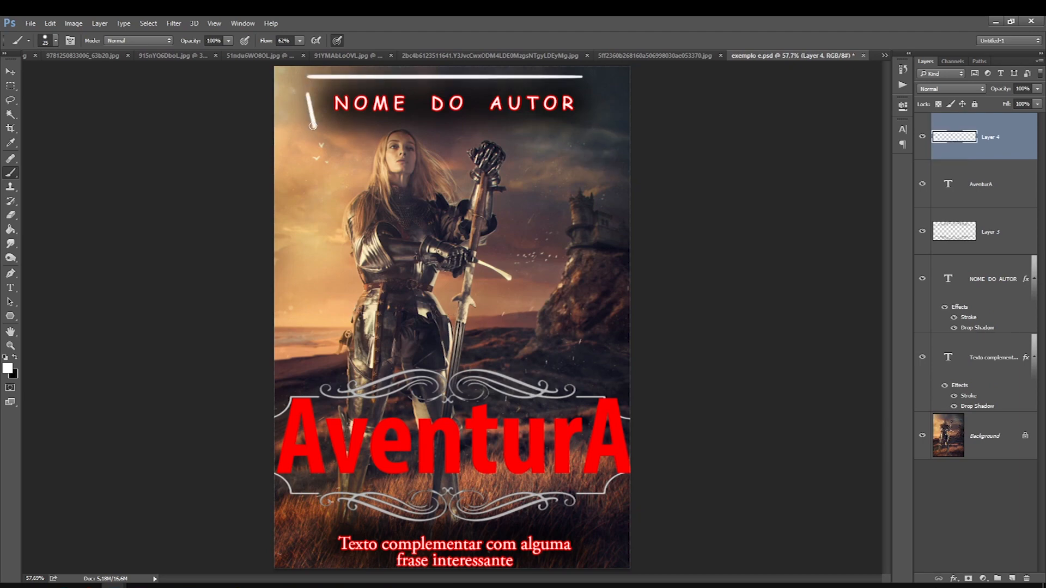
drag(573, 134, 299, 135)
drag(622, 233, 536, 125)
key(bracketleft)
drag(574, 88, 578, 106)
drag(332, 113, 274, 183)
mouse_move(274, 370)
mouse_down()
mouse_move(321, 420)
mouse_move(308, 345)
mouse_move(321, 334)
mouse_up()
key(Delete)
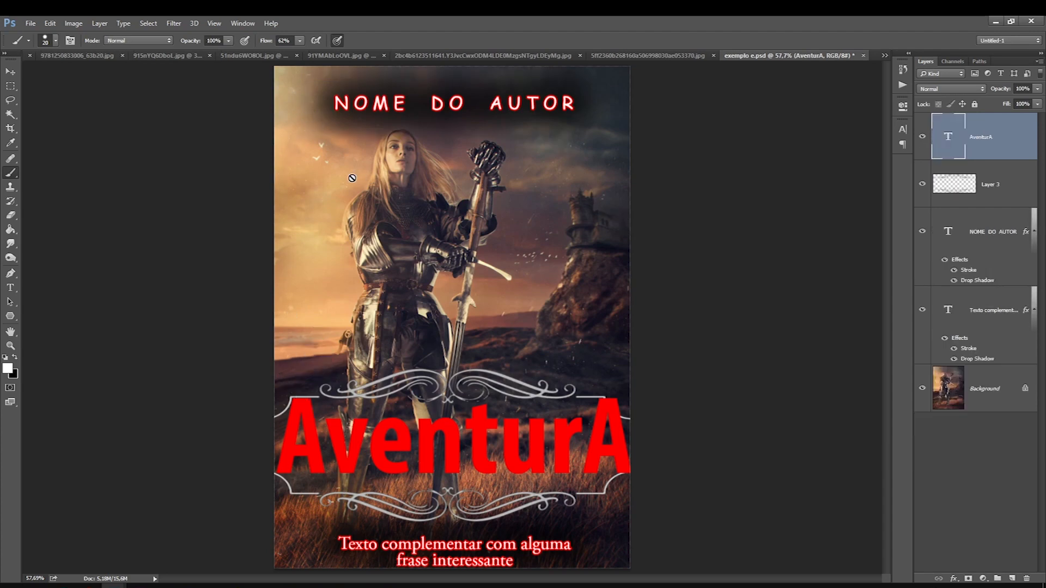
Step: Switch to kronk.psd, show the speech bubbles on Layer 1 and Layer 2, and select Layer 2
click(318, 57)
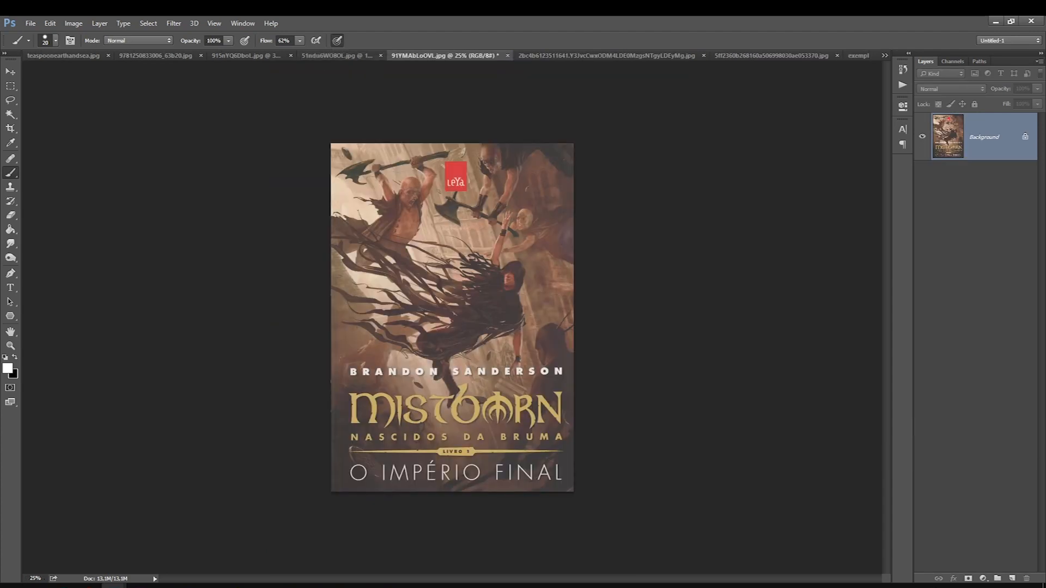
click(600, 56)
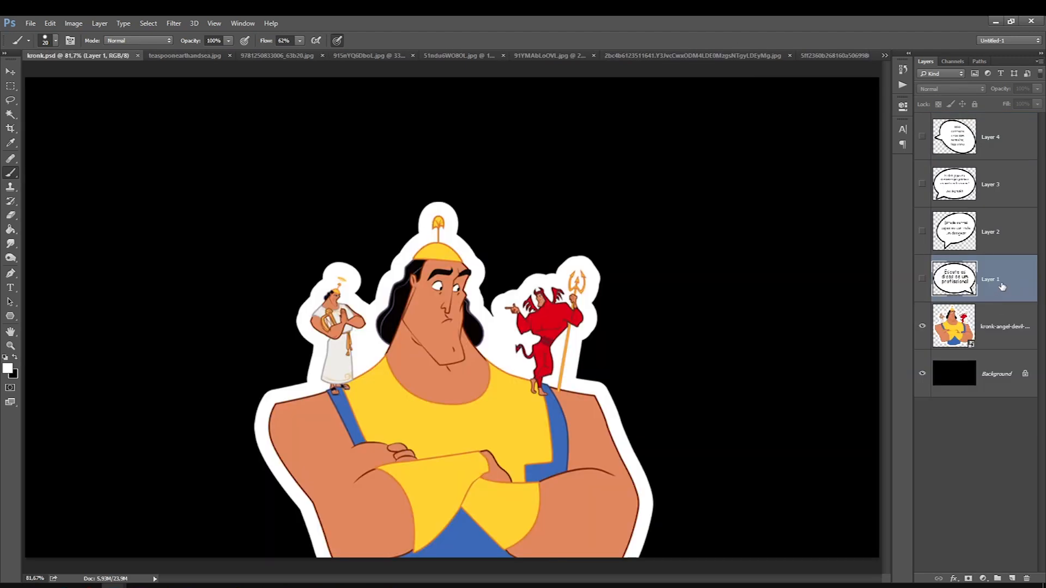
click(921, 279)
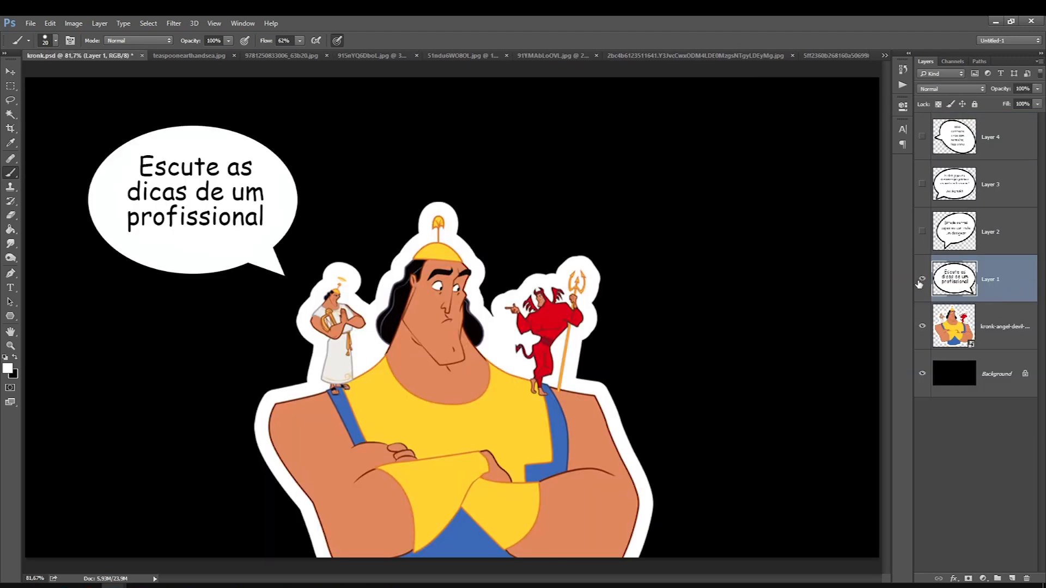
click(923, 232)
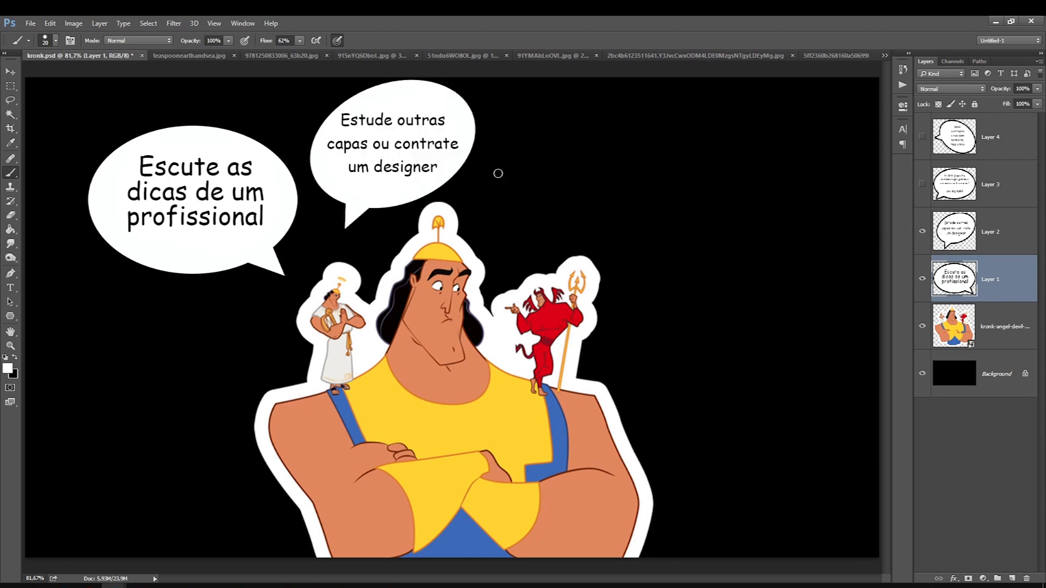
click(982, 243)
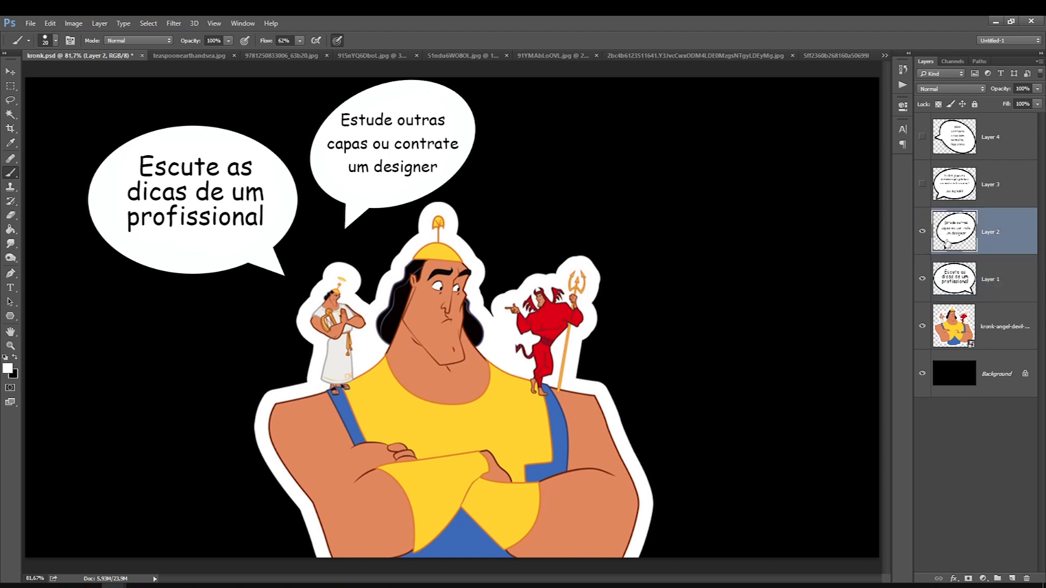
Step: Show the speech bubbles on Layer 3 and Layer 4 in kronk.psd, with Layer 3 selected
click(958, 189)
click(922, 185)
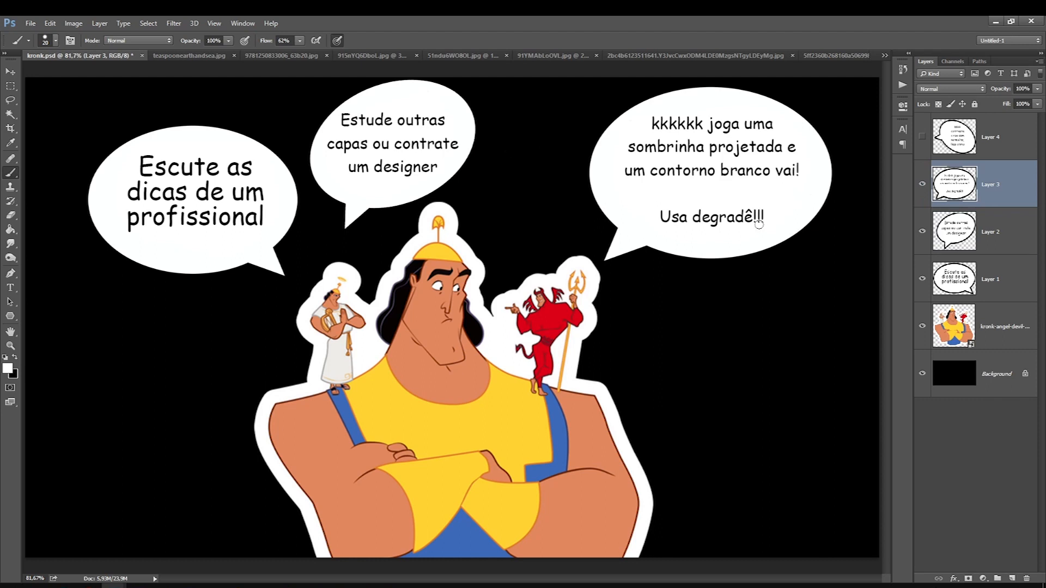
click(923, 137)
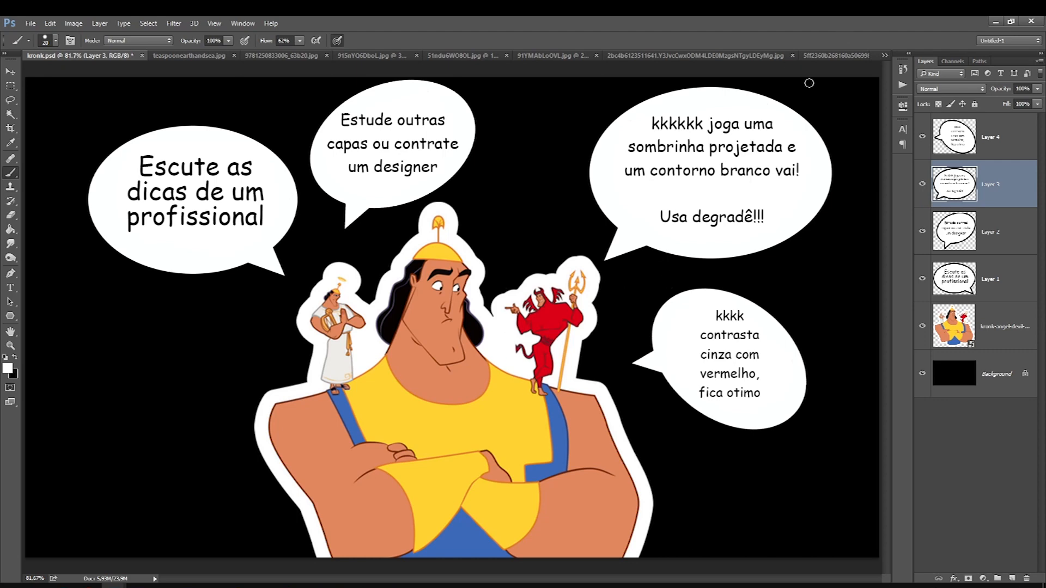
Step: Switch to exemplo e.psd, hide all text layers and the ornament on Layer 3, and select the Background layer
click(885, 56)
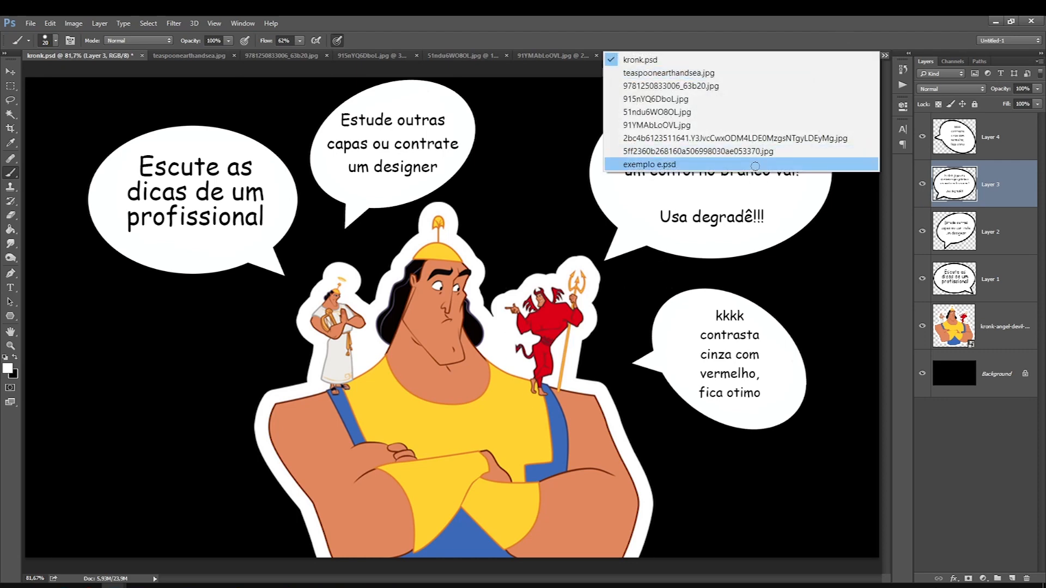
click(755, 167)
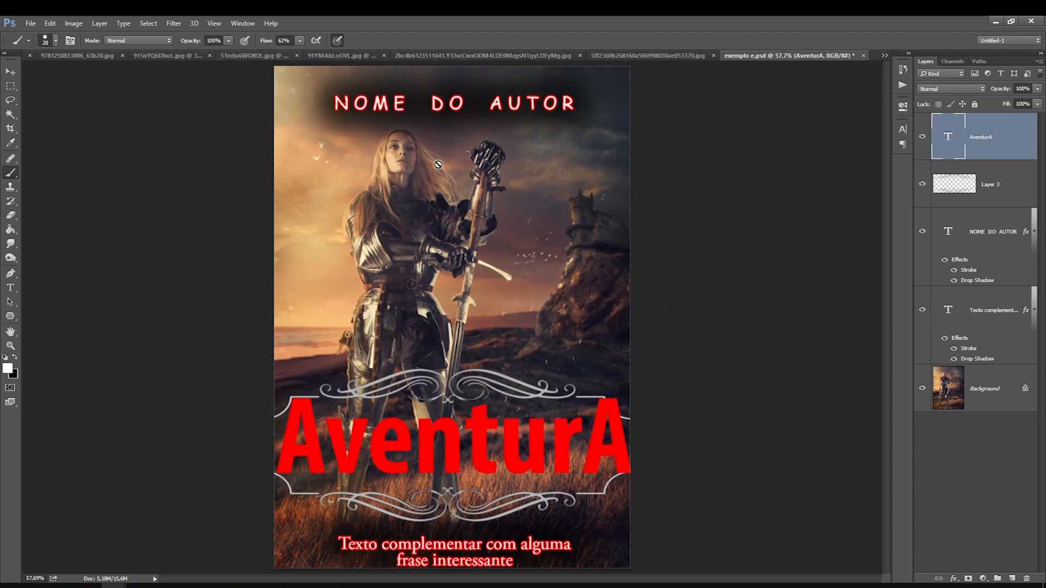
click(242, 55)
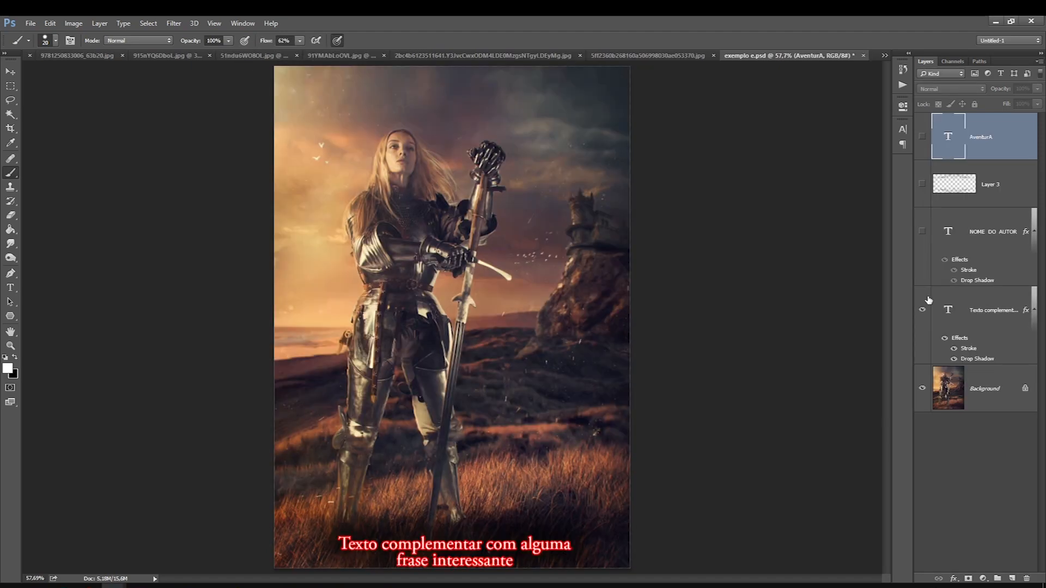
click(922, 309)
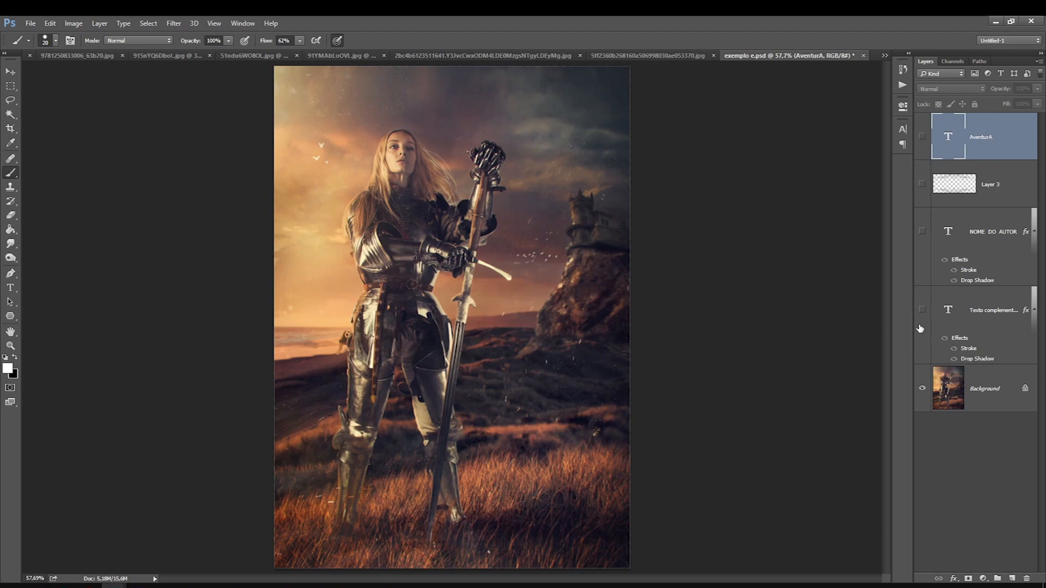
click(951, 379)
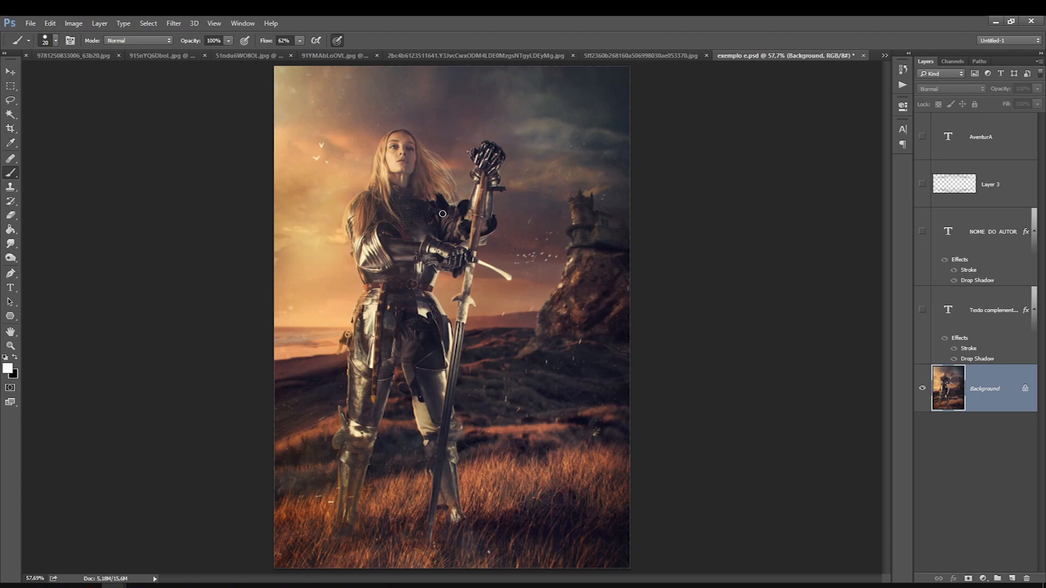
Step: Show the complementary text and the author name over the artwork, and hide both again
click(922, 309)
click(921, 231)
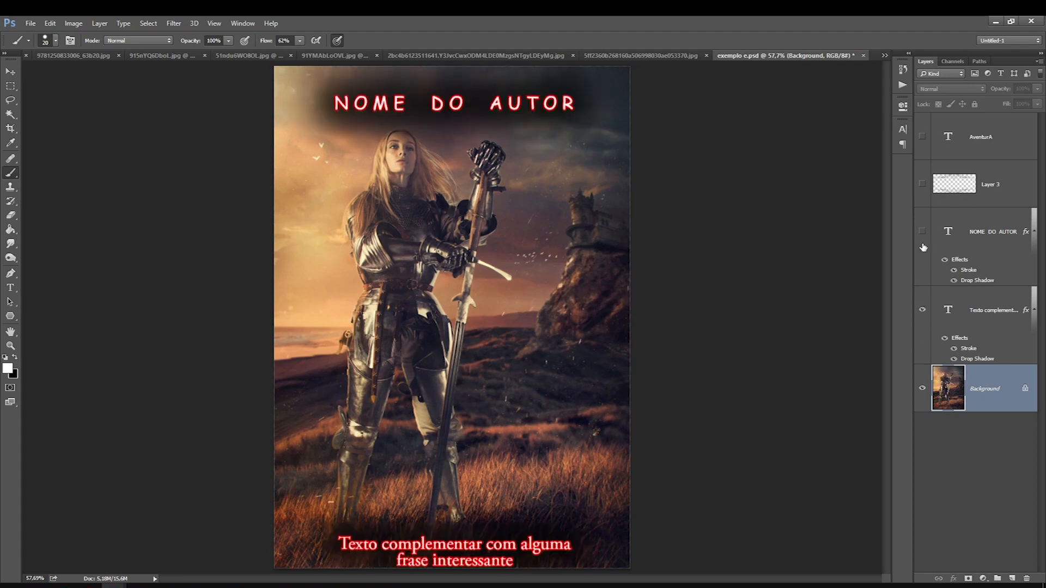
click(922, 309)
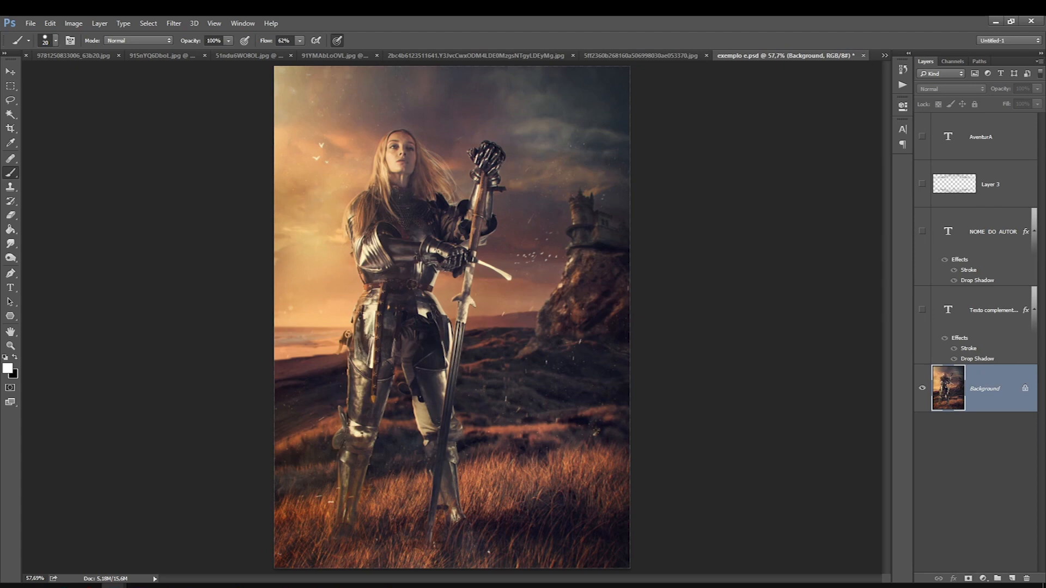
Step: Examine the Mistborn cover's illustration and text up close and as a whole, ending with the cover fitted to the window
click(365, 586)
click(325, 57)
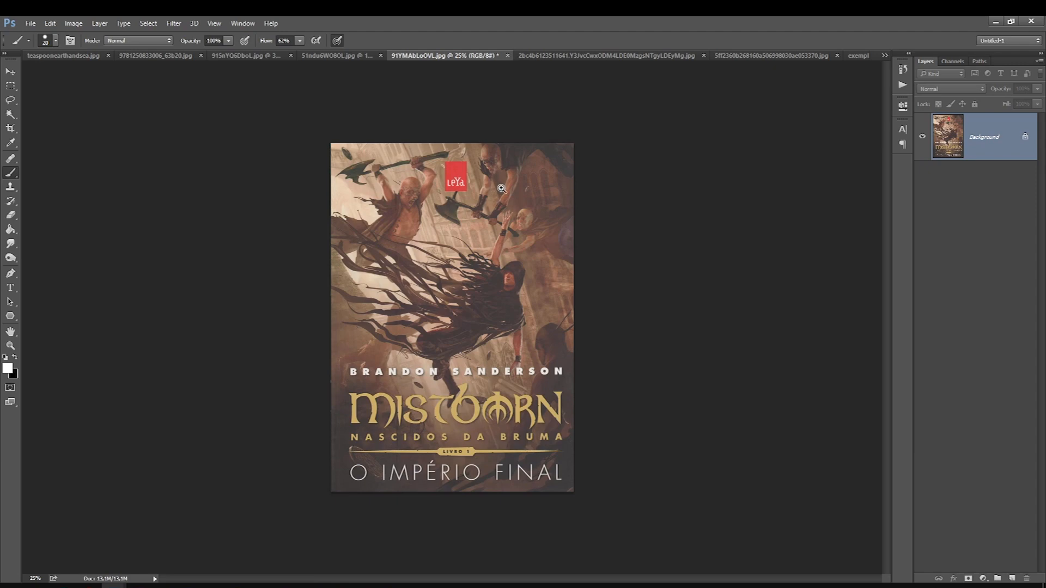
scroll(498, 192, up, 3)
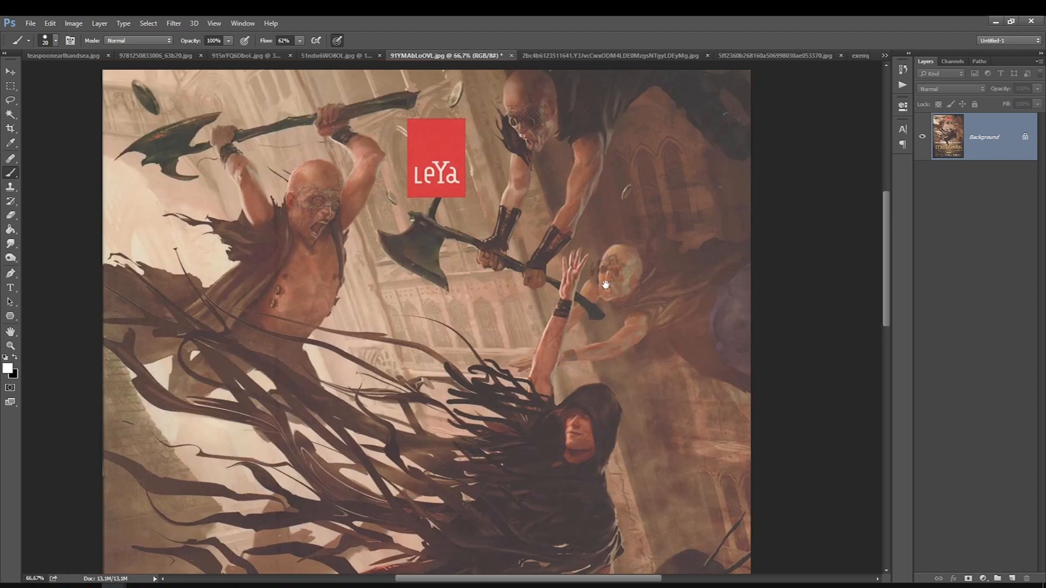
drag(605, 284, 615, 314)
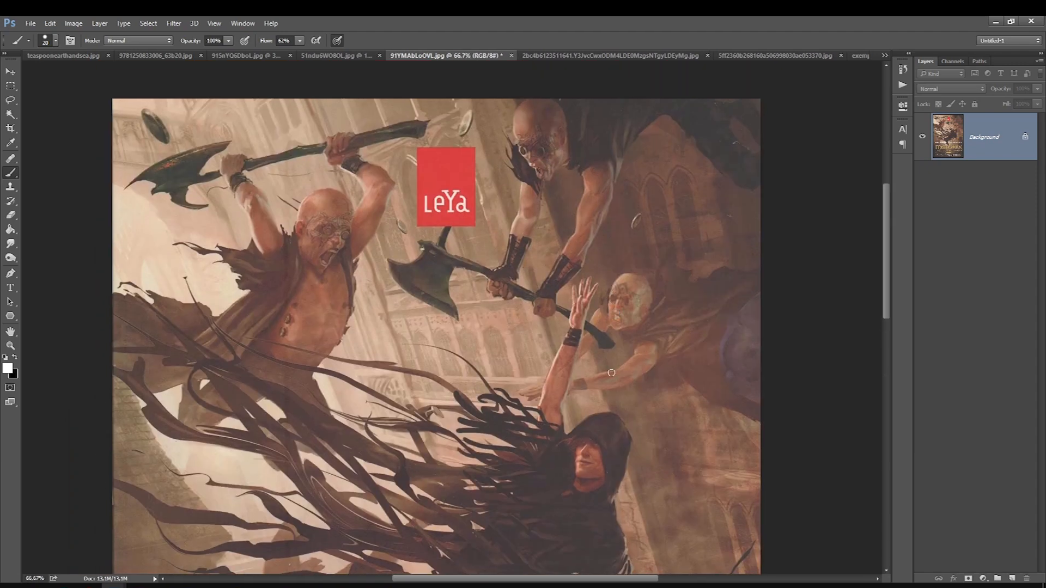
drag(626, 386, 665, 170)
key(ctrl+minus)
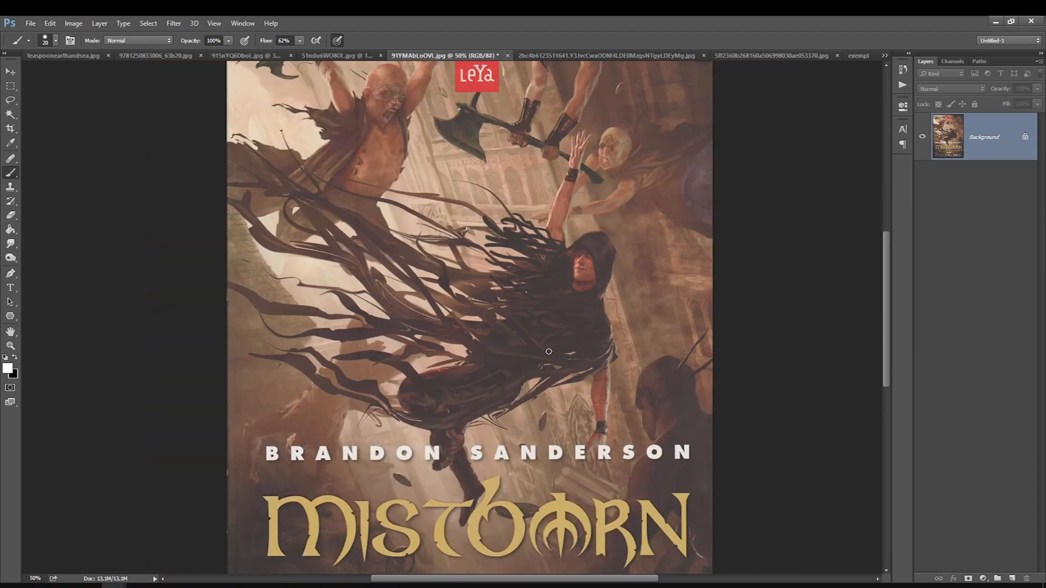
key(ctrl+0)
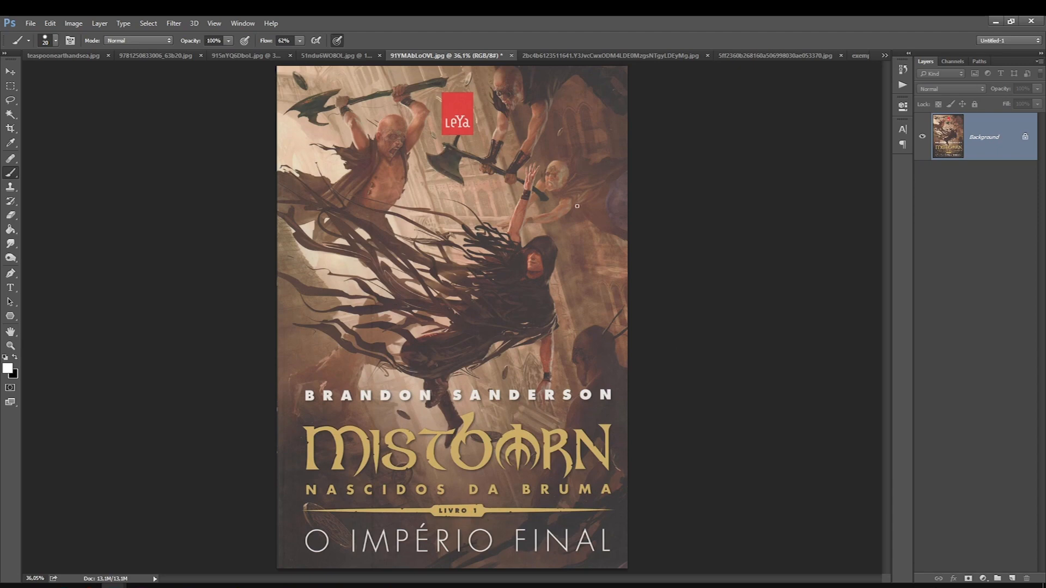
scroll(372, 186, up, 2)
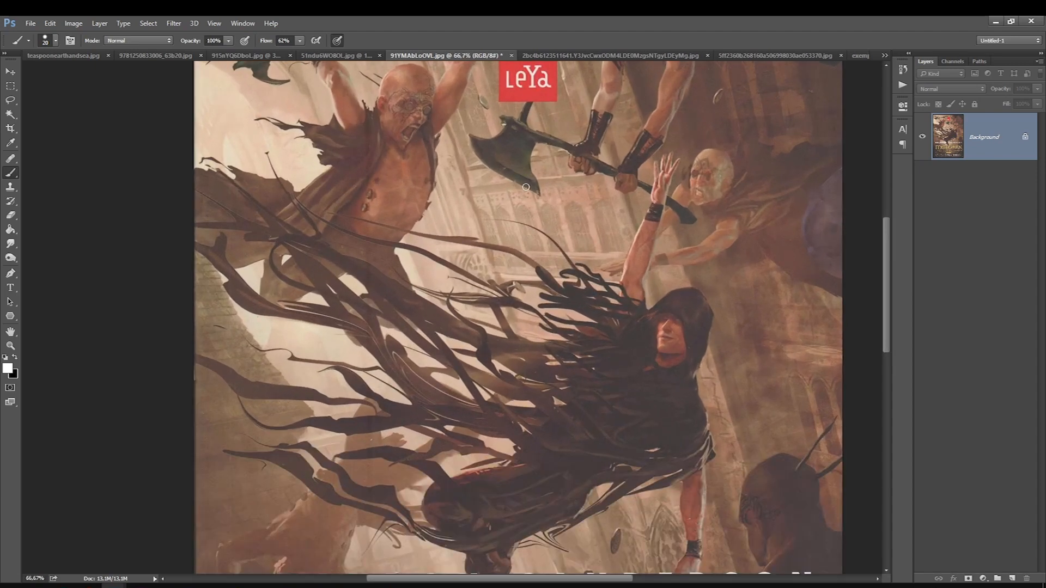
key(ctrl+0)
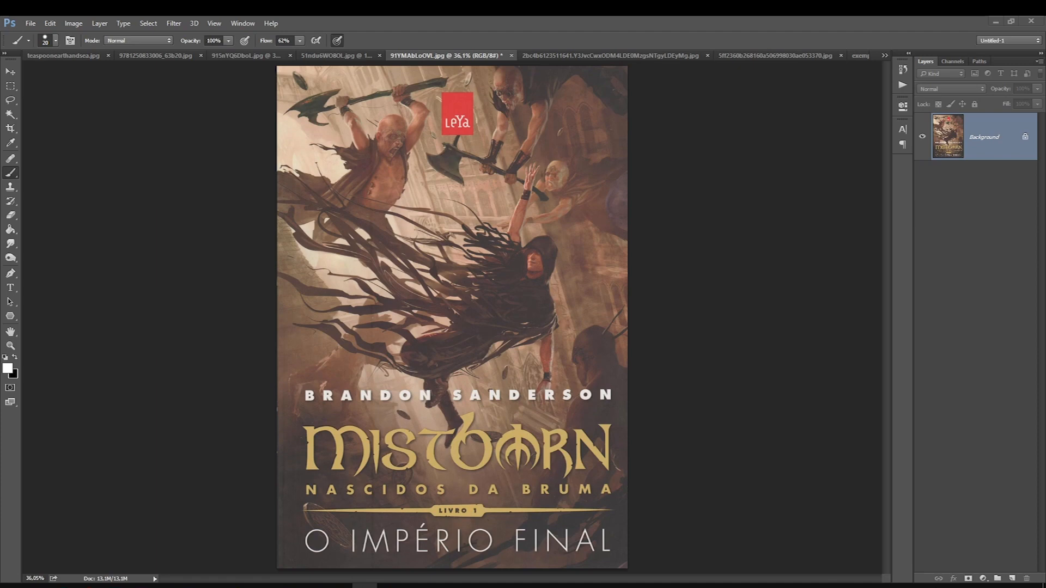
Step: Review the Avalon, Cidade da Lua Crescente, The Prophet and three-cover example images, and return to exemplo e.psd
click(309, 56)
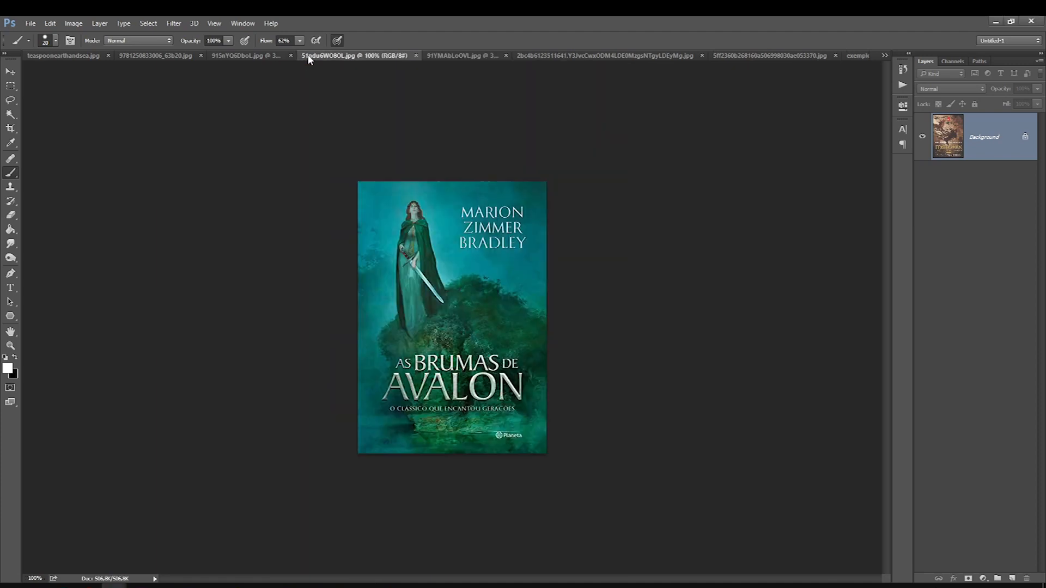
click(238, 56)
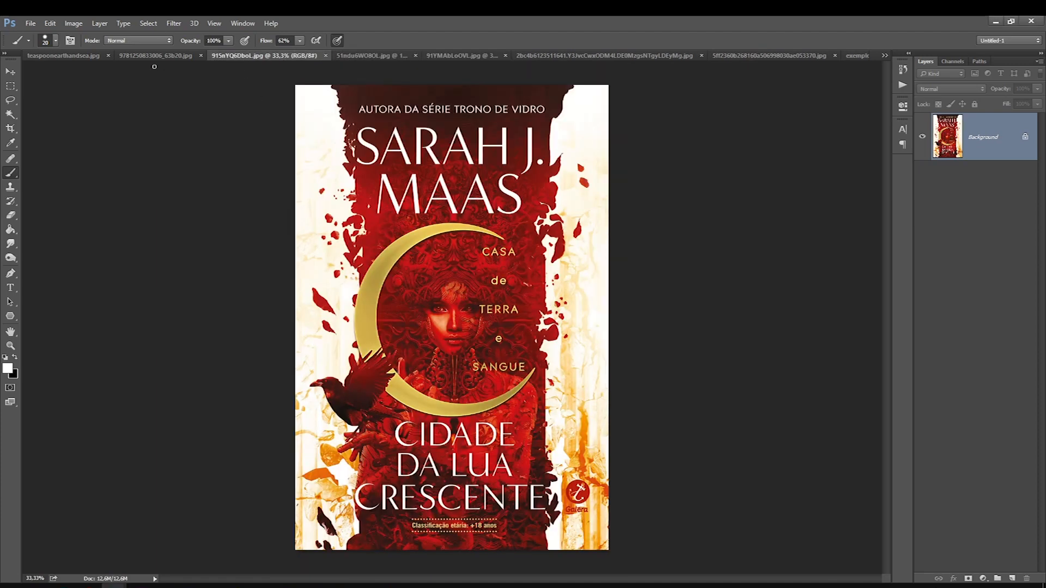
click(604, 55)
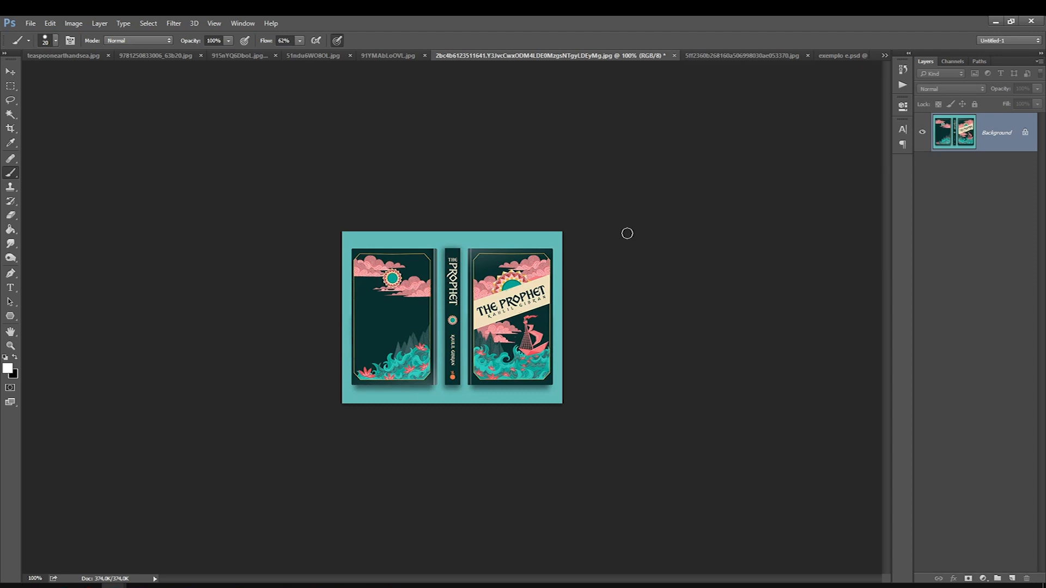
click(722, 56)
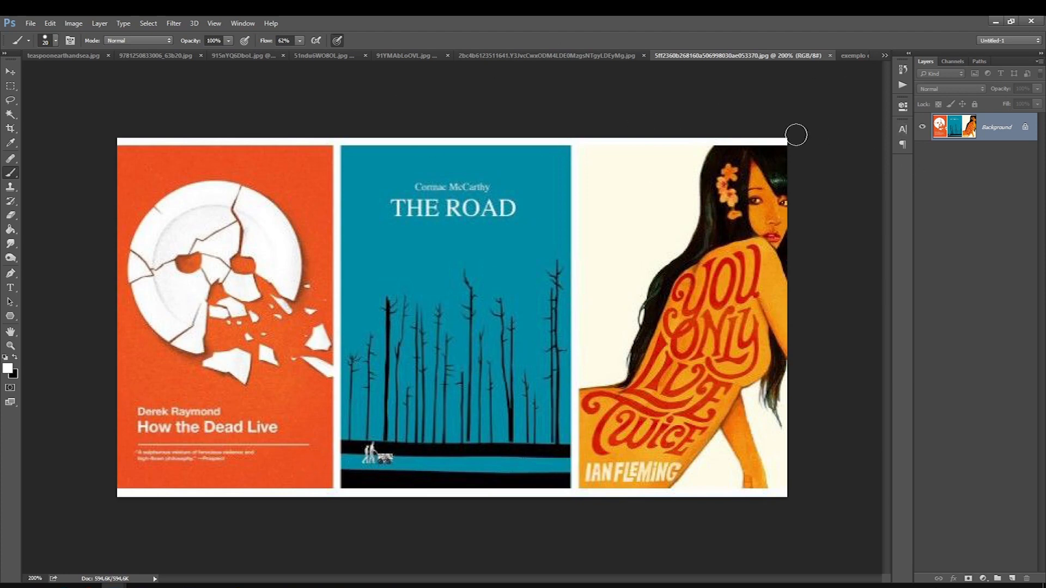
click(855, 55)
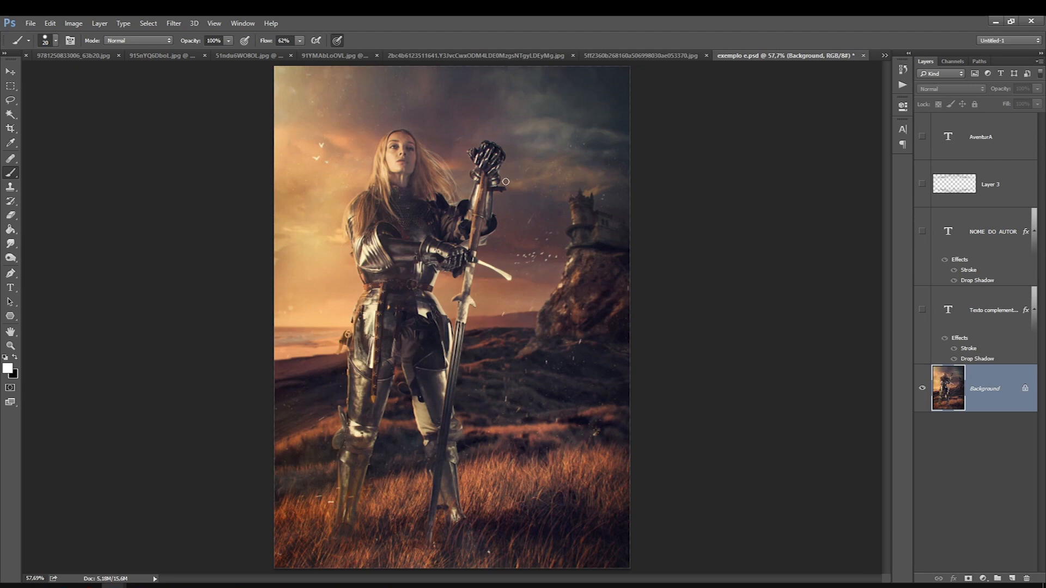
Step: Switch to the Photos viewer, look through the colour combination, CMYK and RGB, and guide line thumbnails, and return to Photoshop
click(364, 586)
click(390, 586)
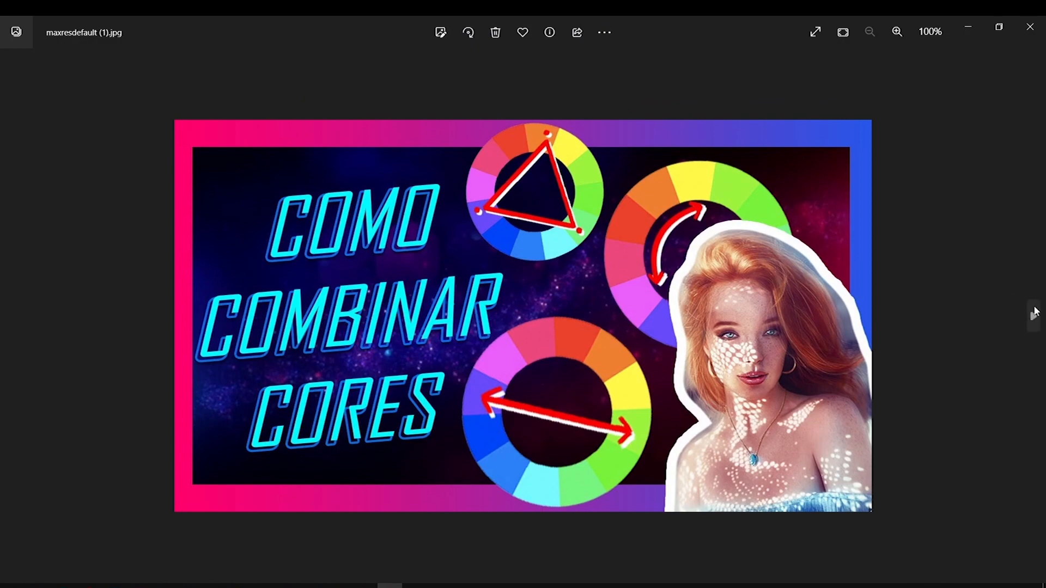
click(1034, 313)
click(1035, 312)
click(1036, 312)
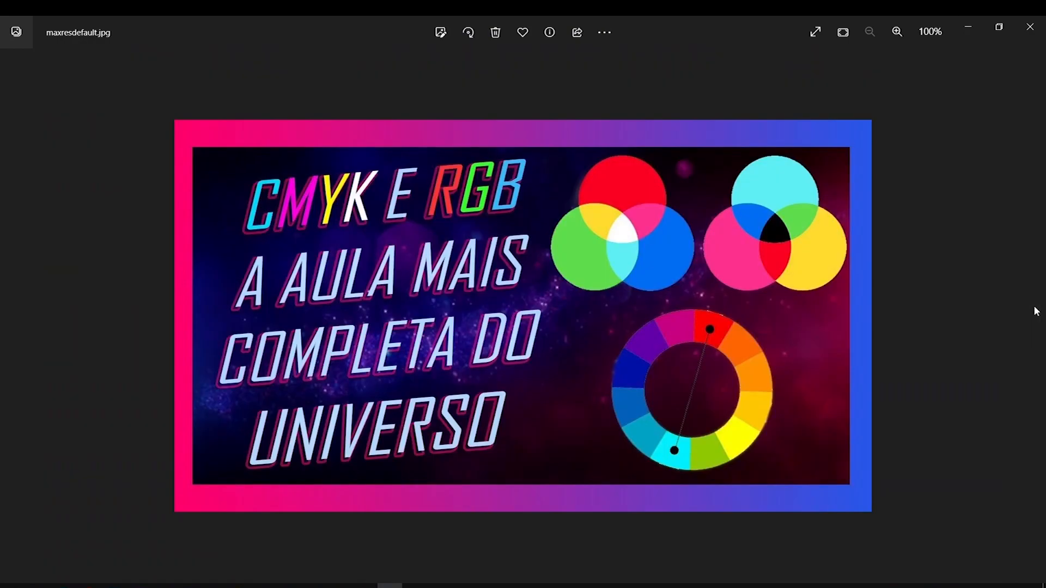
click(12, 322)
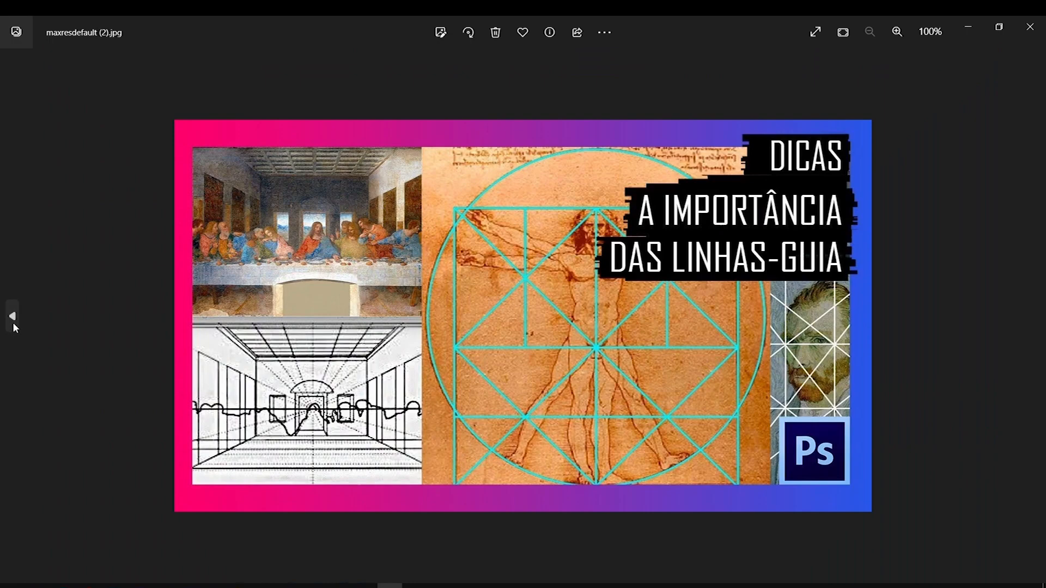
click(13, 322)
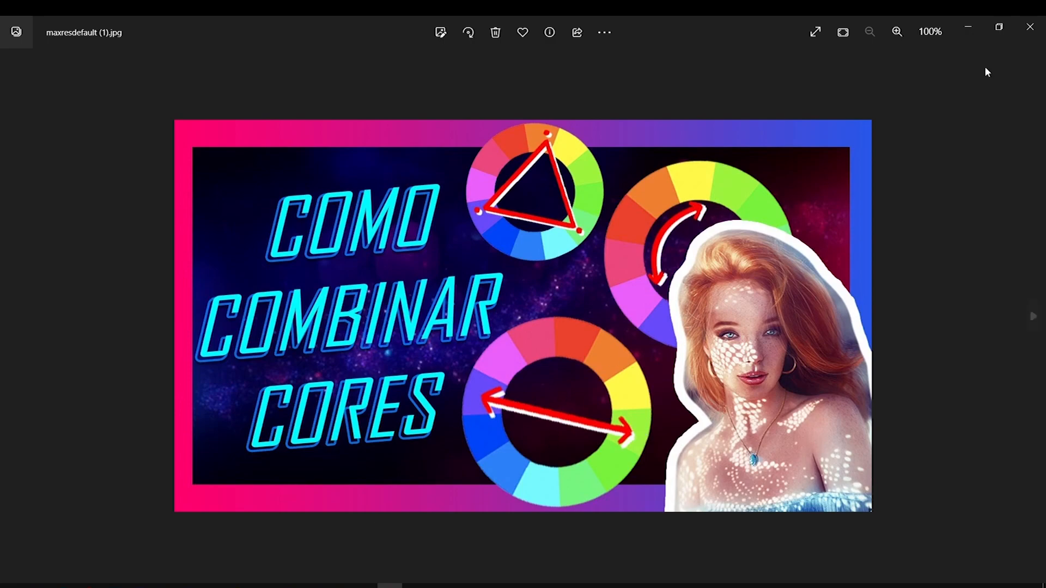
click(971, 25)
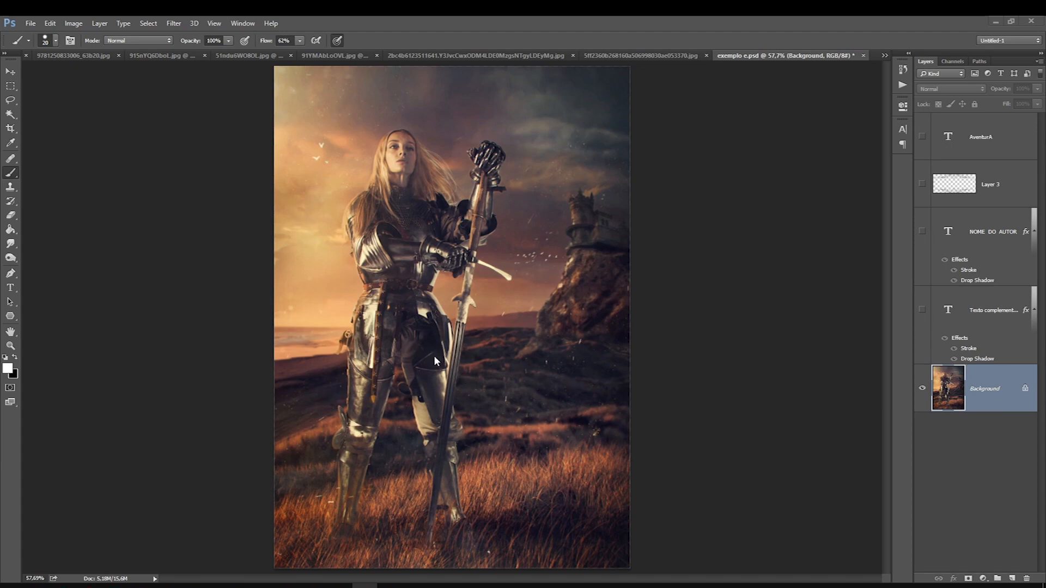
Step: Check the AventurA title over the artwork and hide it, and fill a new layer above all the others with dark blue
click(922, 136)
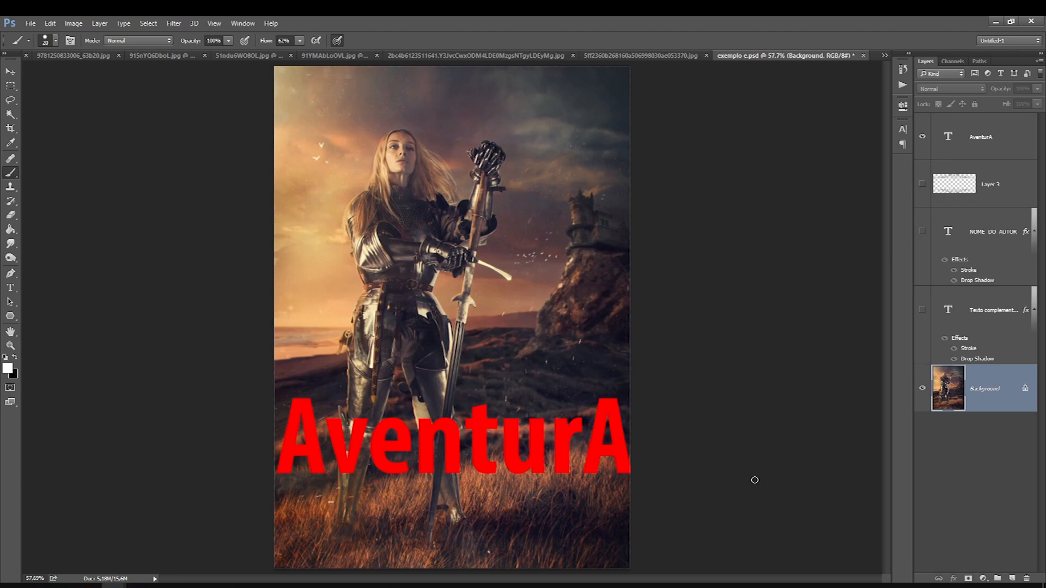
click(922, 136)
click(1012, 579)
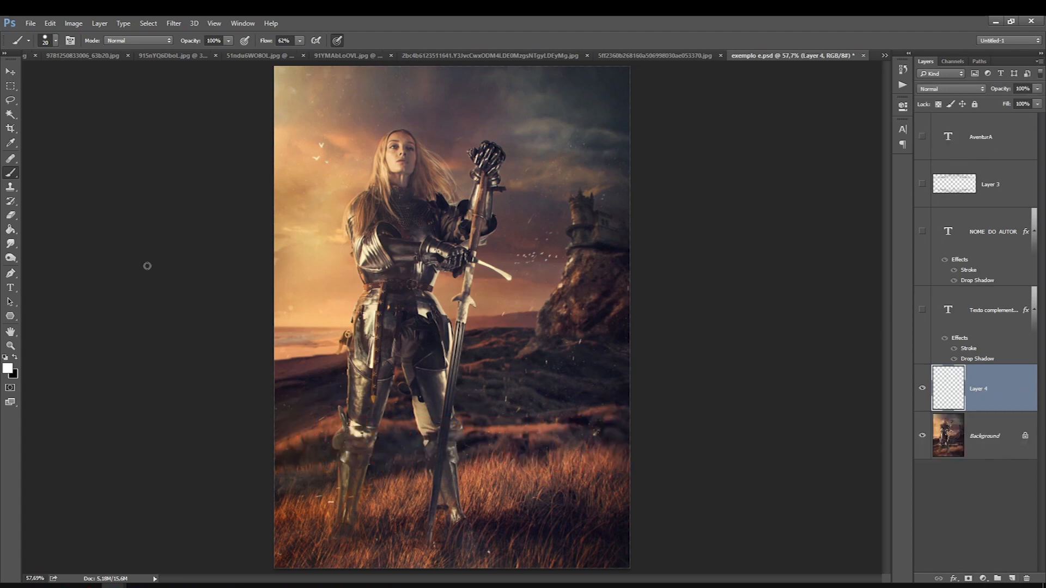
click(516, 381)
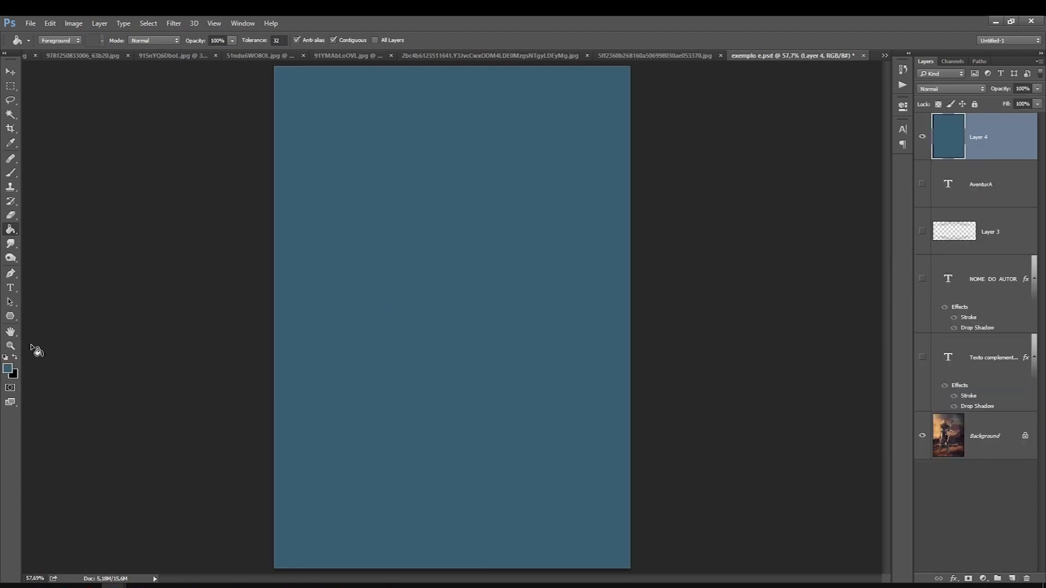
click(8, 368)
drag(735, 385, 750, 411)
key(Return)
click(511, 380)
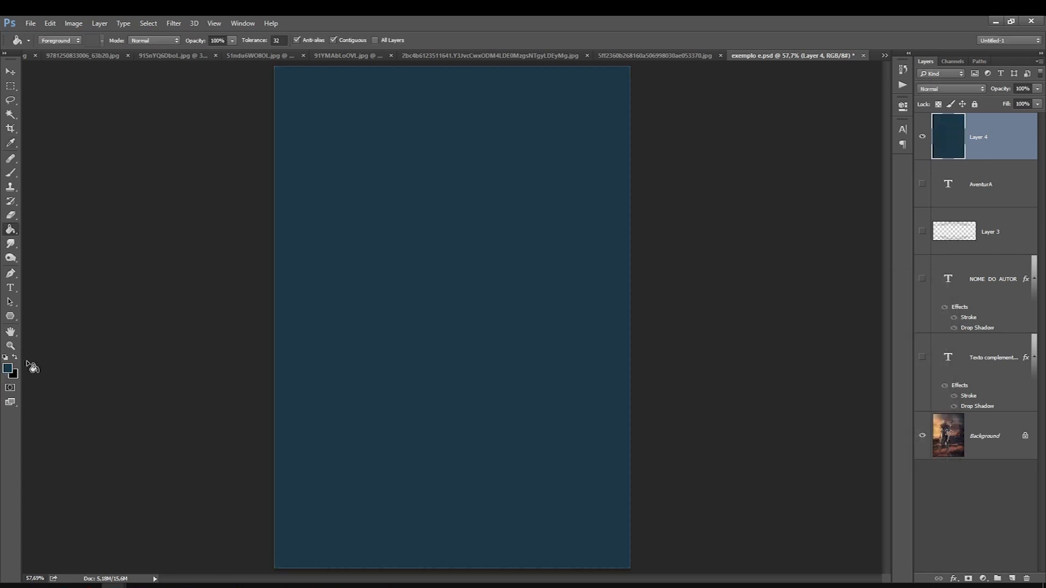
Step: Add a large text box of red 37 pt Myriad Pro Bold Condensed lorem ipsum on the dark blue page, repeating the paragraph to fill it
click(10, 288)
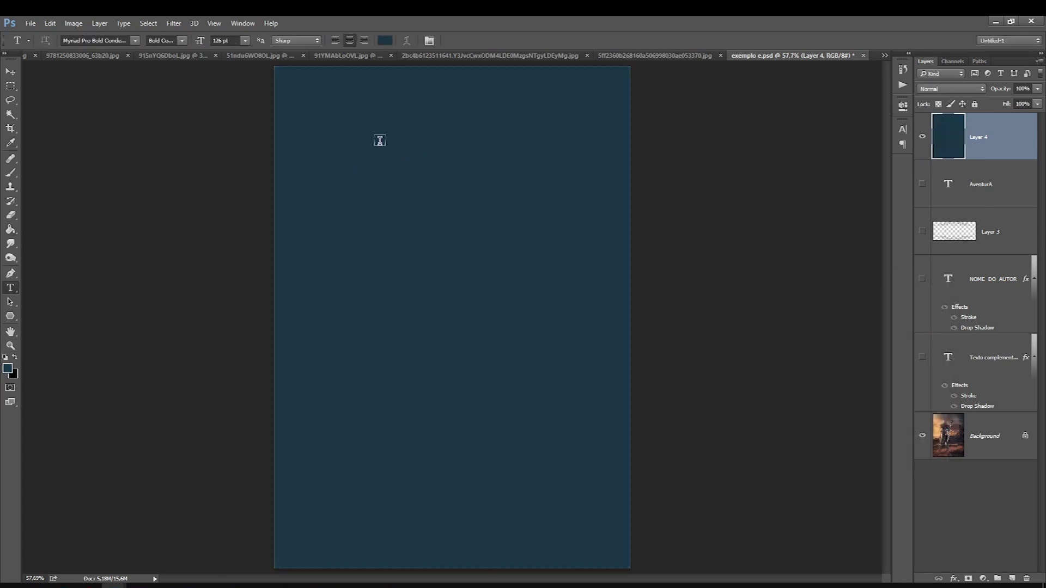
drag(332, 104, 601, 514)
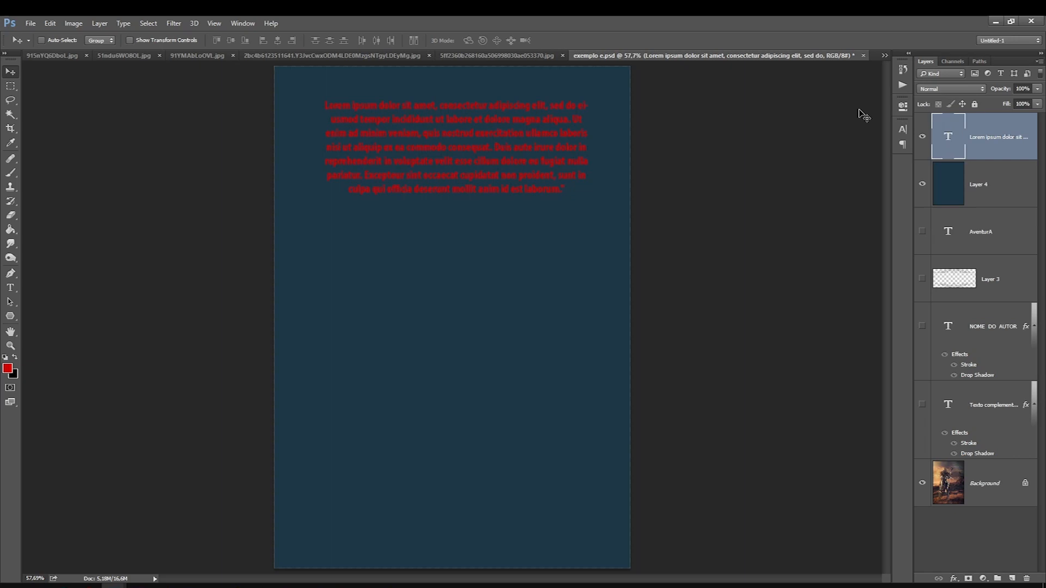
click(11, 288)
click(560, 191)
key(ctrl+a)
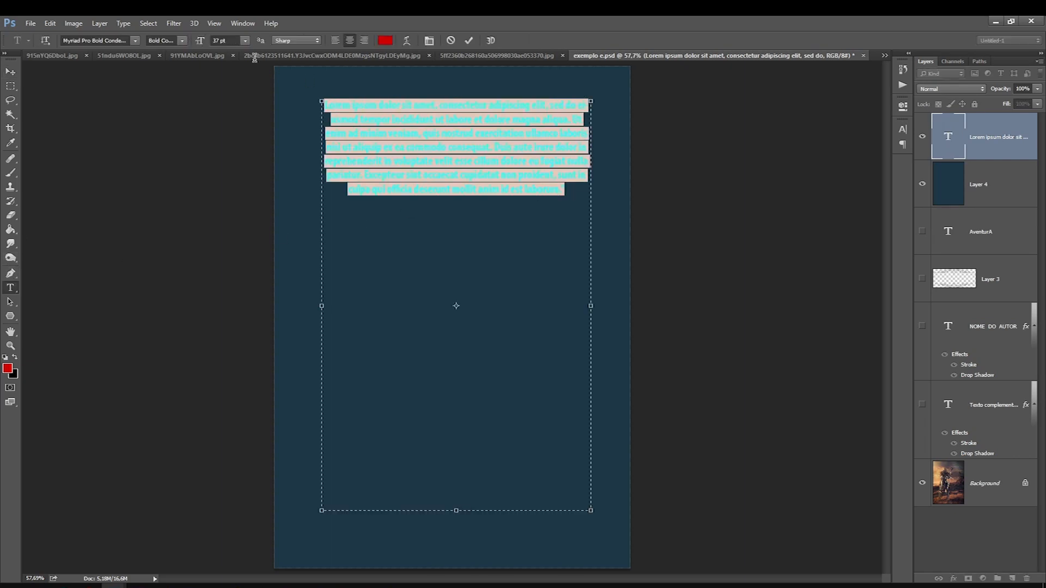
Step: Examine the legibility of the red text on the dark blue page at 25% and at 100%
key(ctrl+minus)
key(ctrl+minus)
key(ctrl+minus)
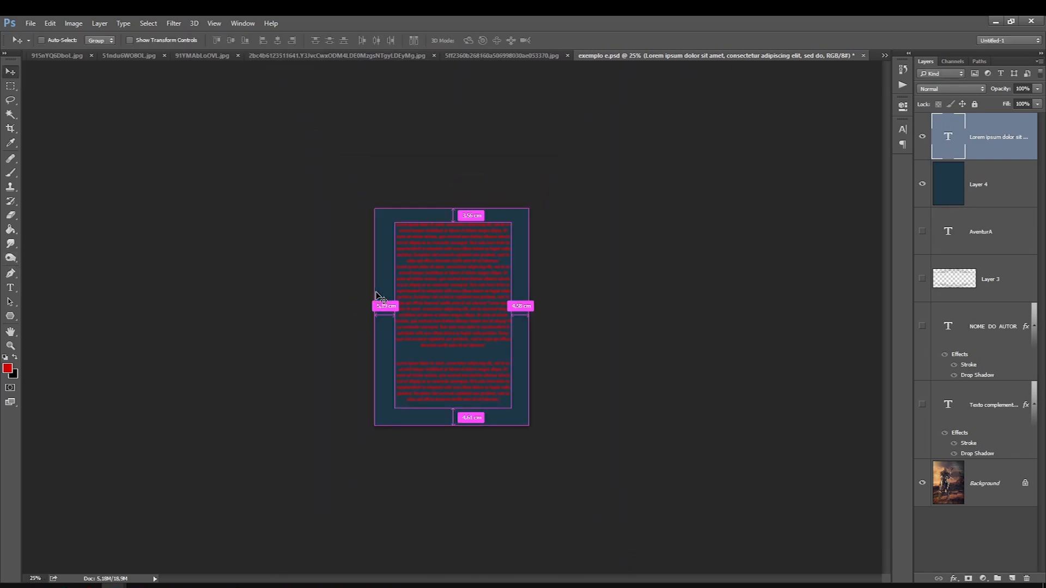
key(ctrl+plus)
key(ctrl+plus)
key(ctrl+plus)
key(ctrl+plus)
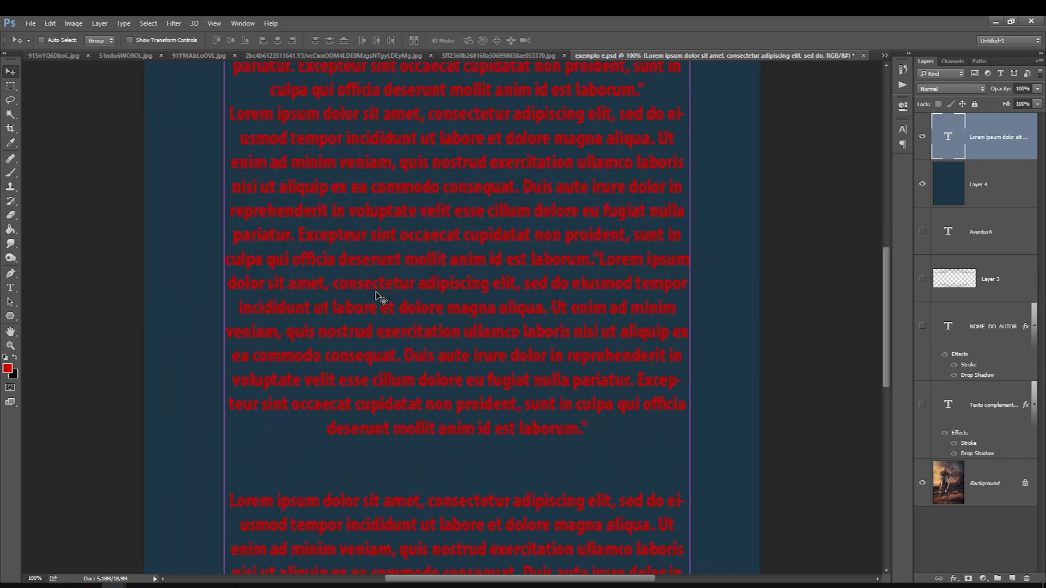
Step: Add a white Stroke effect to the red lorem ipsum text on the dark blue page
scroll(891, 323, up, 3)
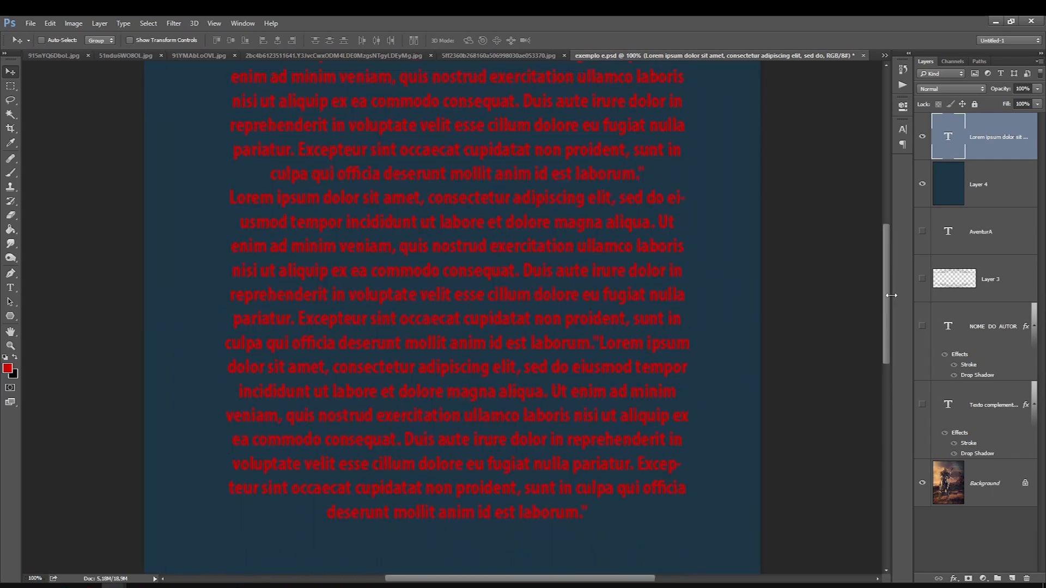
scroll(886, 293, up, 2)
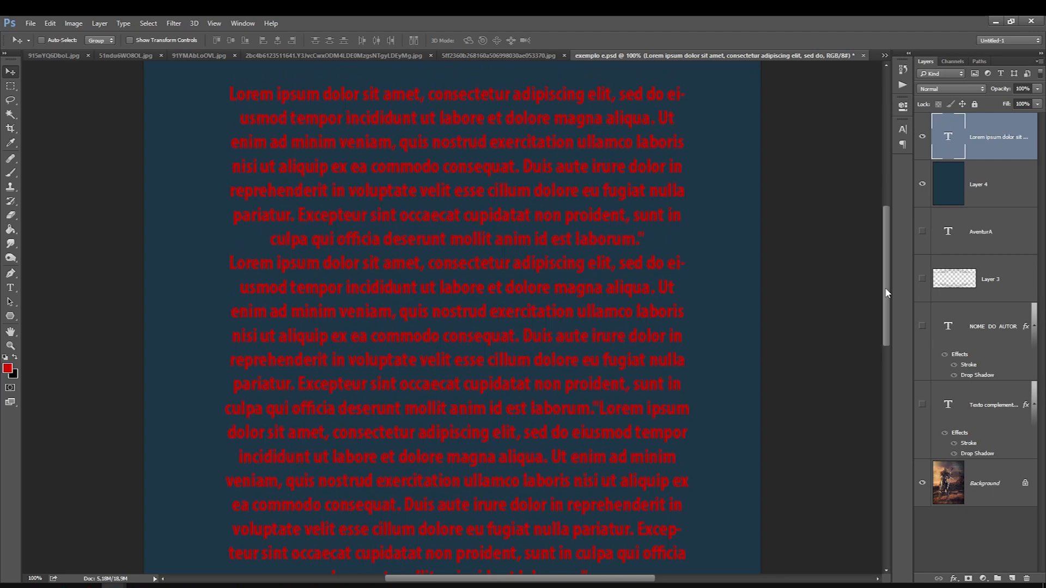
key(ctrl+0)
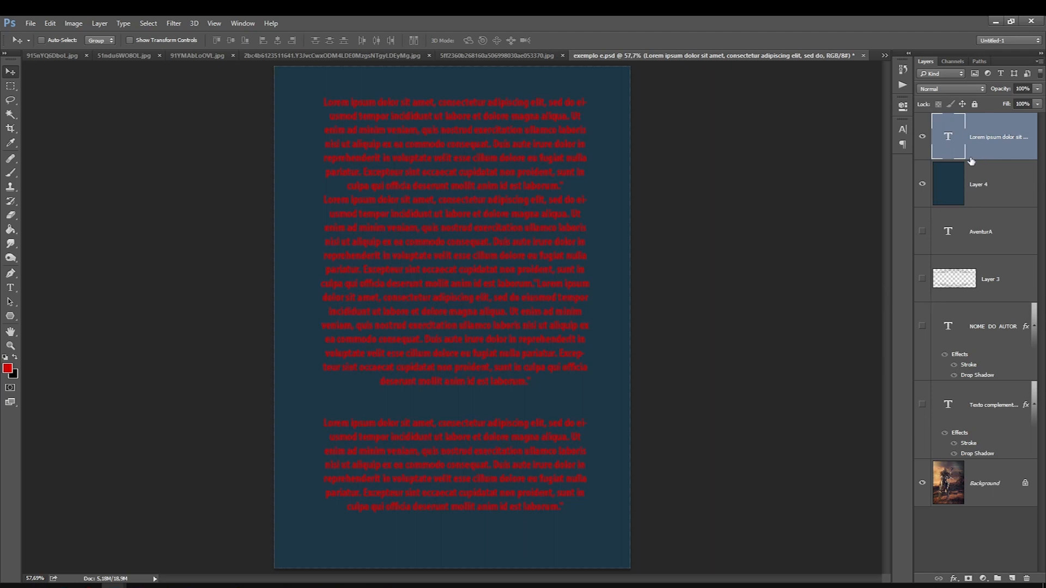
click(954, 579)
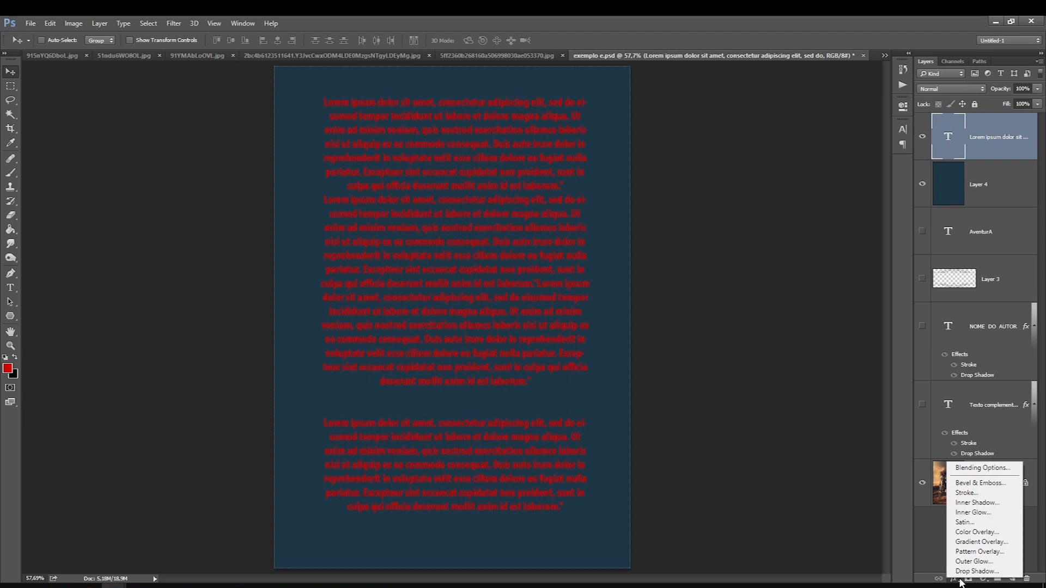
click(966, 493)
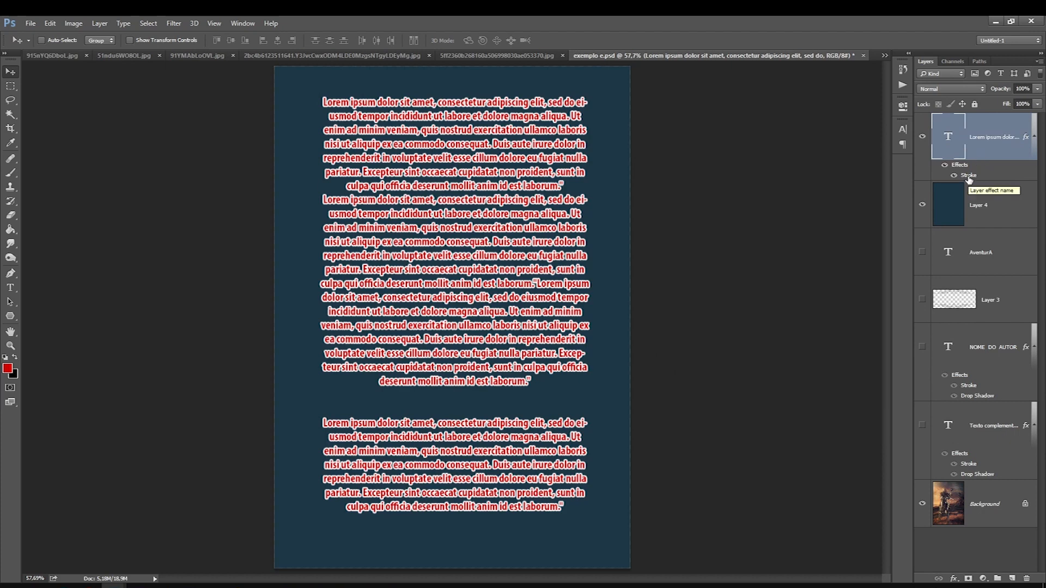
Step: Compare the text's legibility with and without its white outline, including at 33.3% and 100%, and leave the effect hidden
key(ctrl+minus)
key(ctrl+minus)
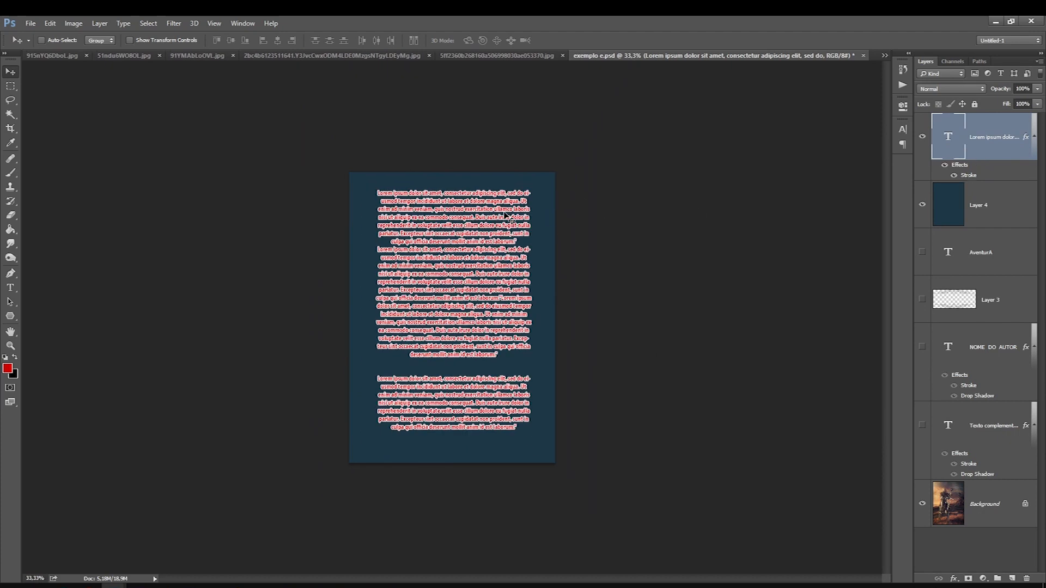
key(ctrl+0)
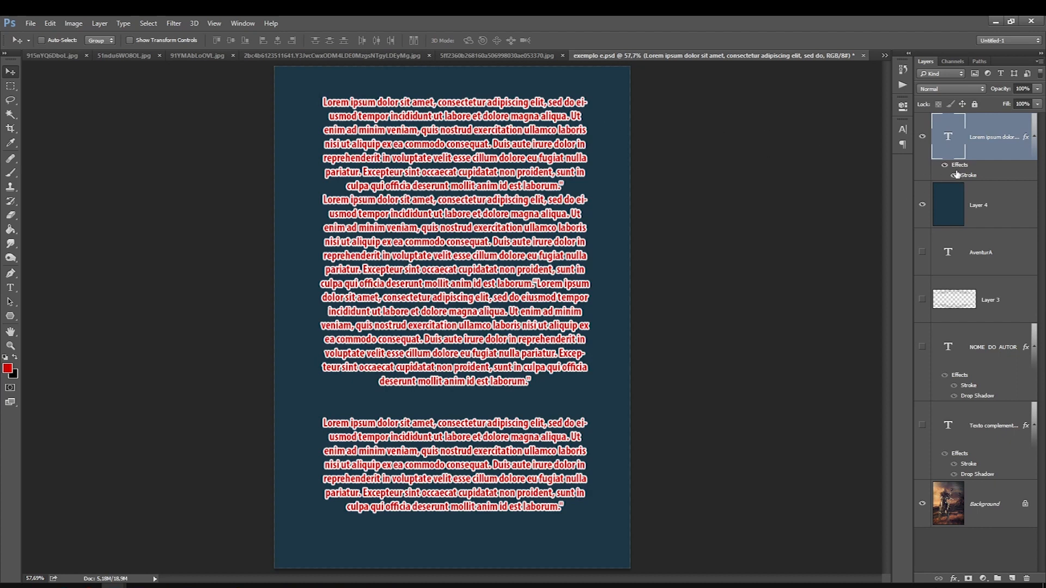
click(958, 199)
click(946, 165)
click(945, 165)
click(946, 164)
click(945, 165)
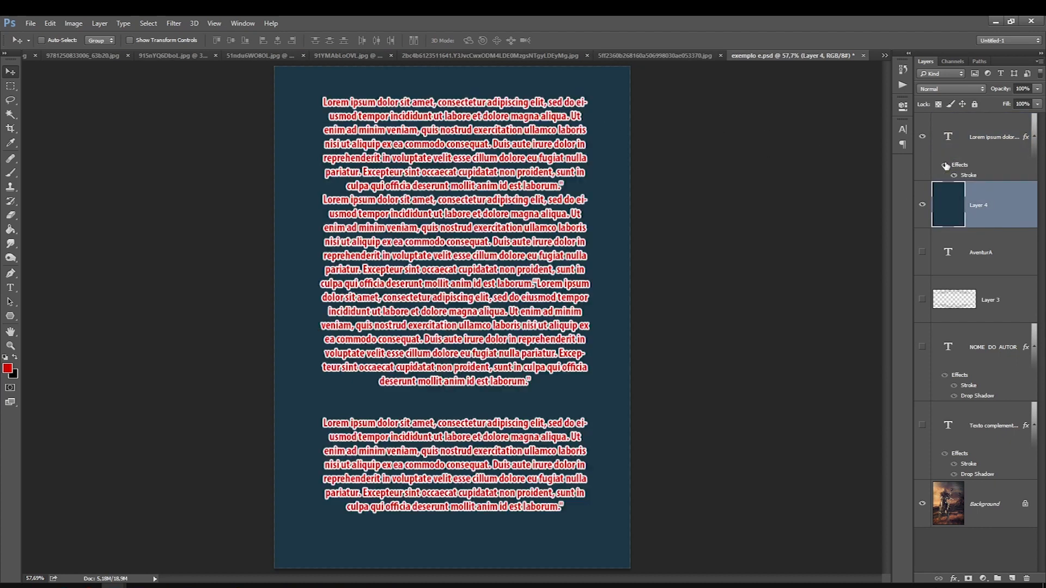
key(ctrl)
ctrl+click(477, 142)
ctrl+click(477, 142)
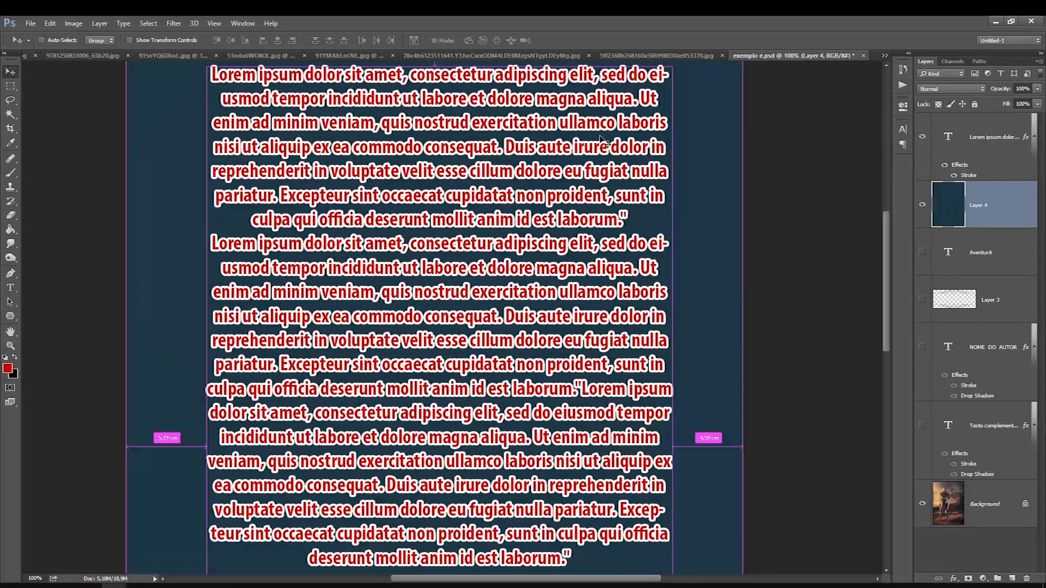
key(ctrl+0)
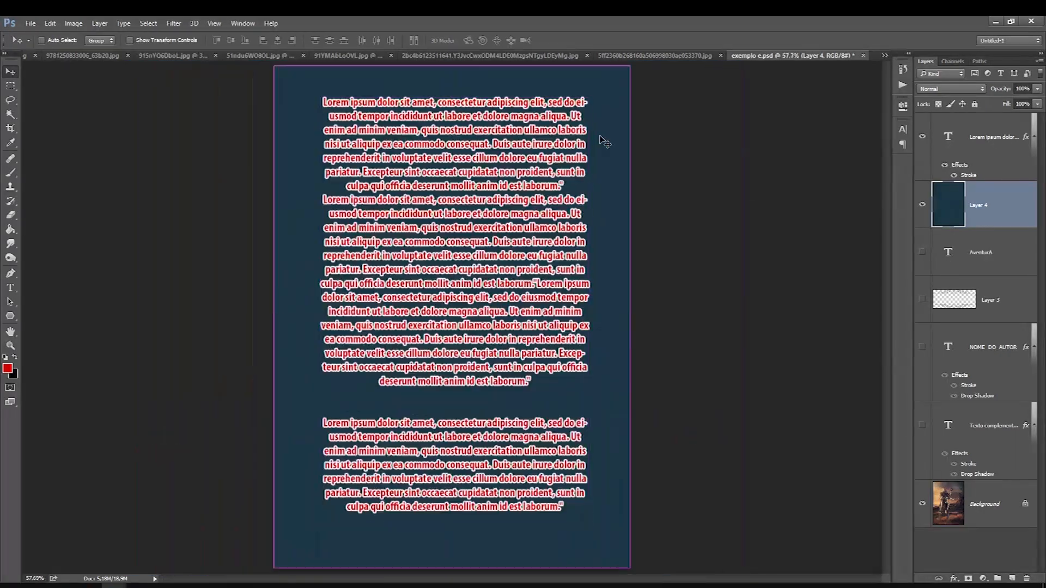
click(945, 166)
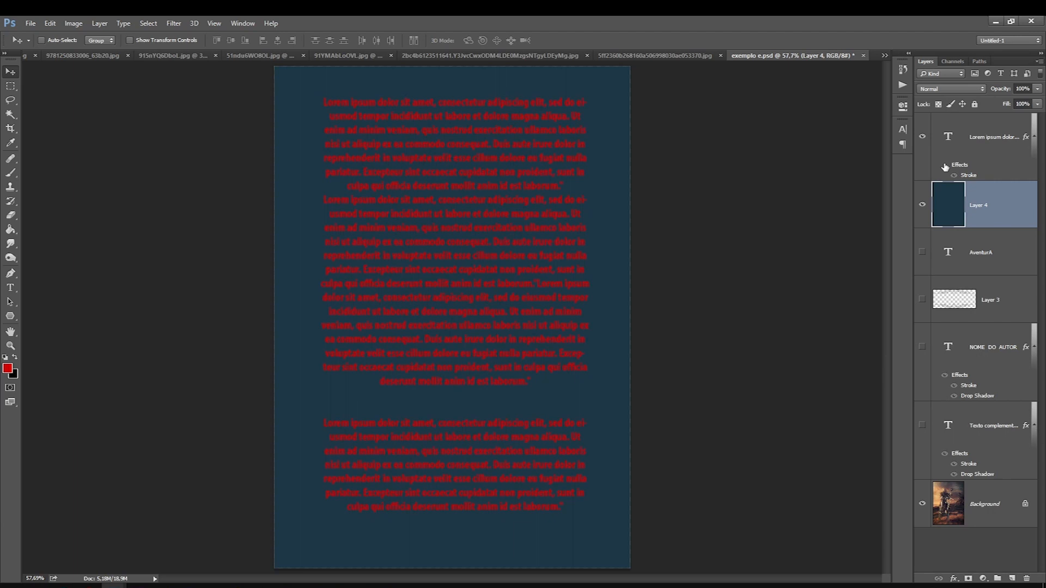
Step: Try white for the entire lorem ipsum text on the dark blue page, and undo the colour change
click(958, 147)
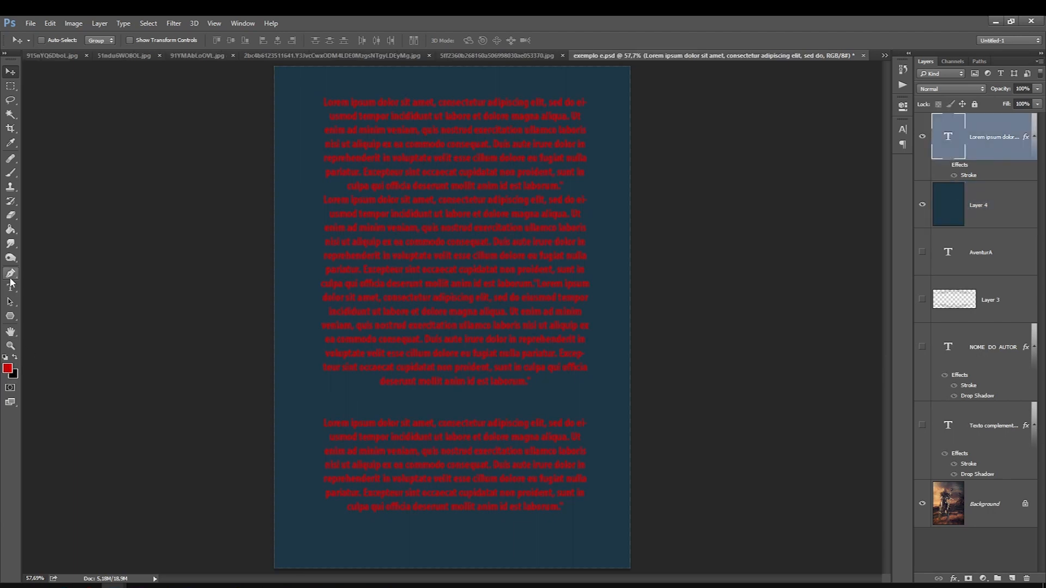
click(11, 287)
click(395, 283)
key(ctrl+a)
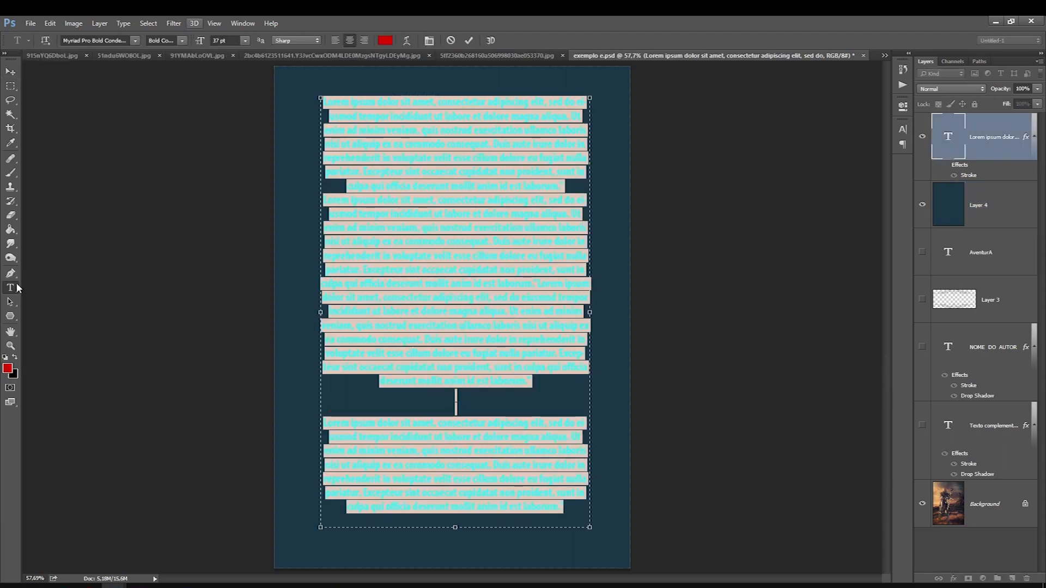
click(7, 369)
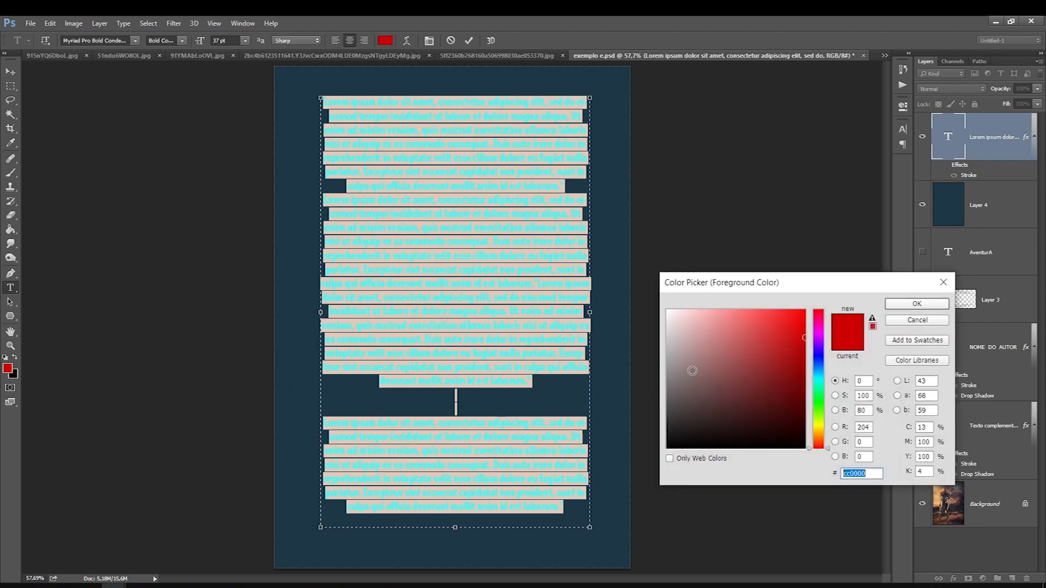
drag(693, 371, 667, 310)
click(917, 304)
click(10, 72)
key(ctrl+minus)
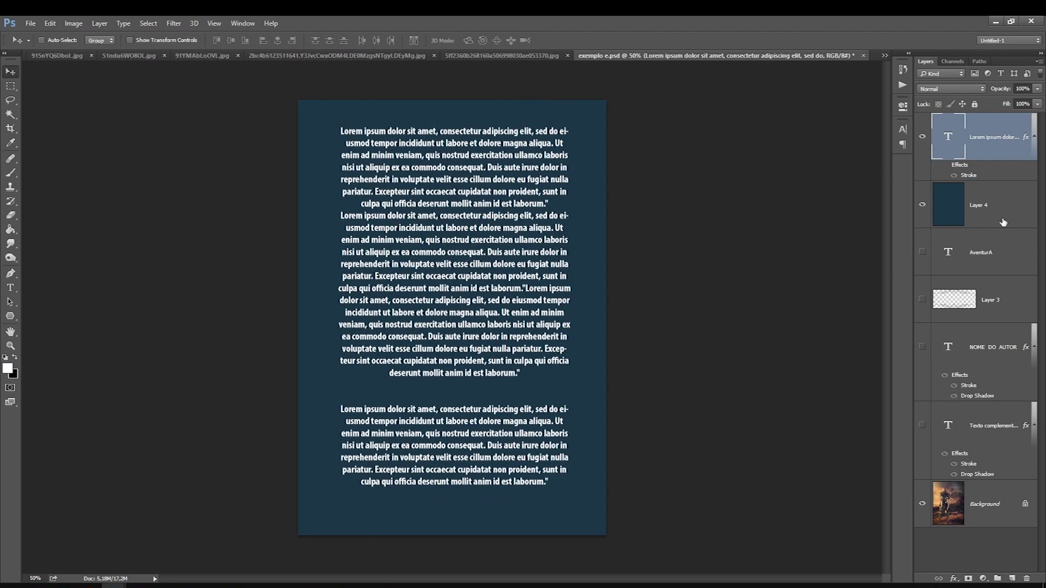
key(ctrl+z)
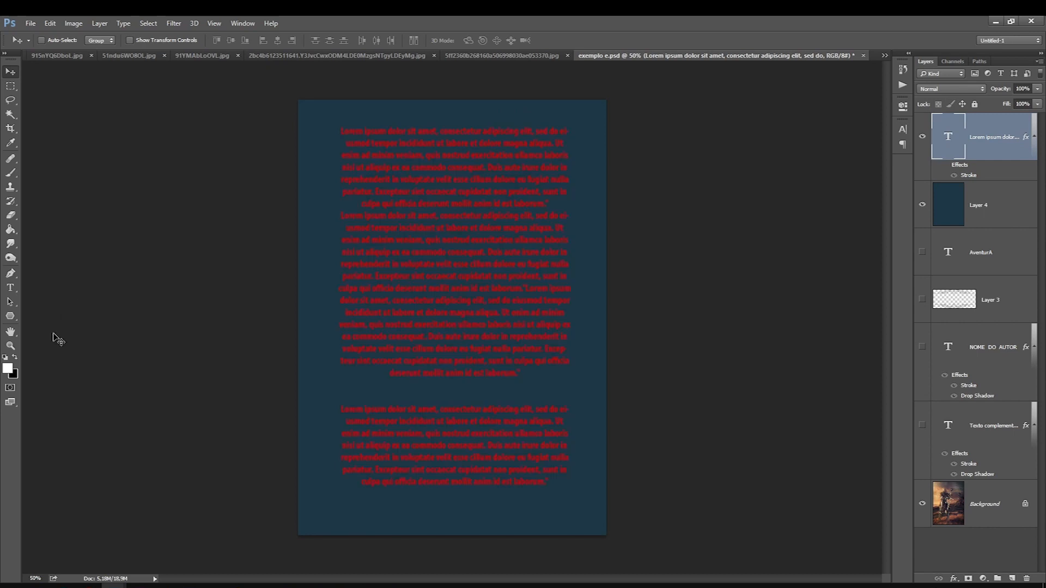
Step: Recolour the entire lorem ipsum text a lighter red, #ff3434
click(10, 287)
key(Return)
click(8, 370)
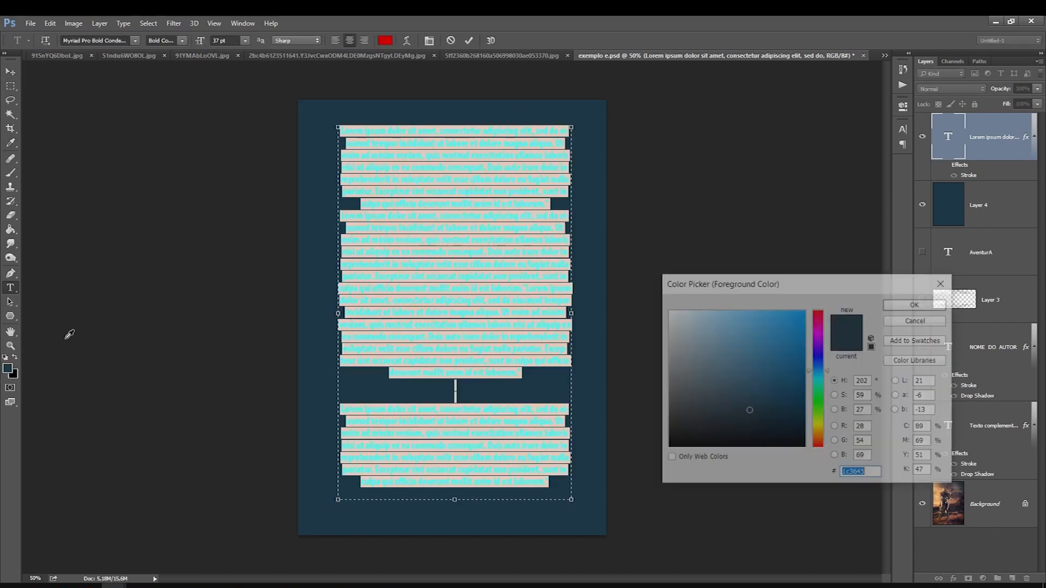
mouse_move(819, 375)
mouse_down()
mouse_move(819, 307)
mouse_move(789, 290)
mouse_up()
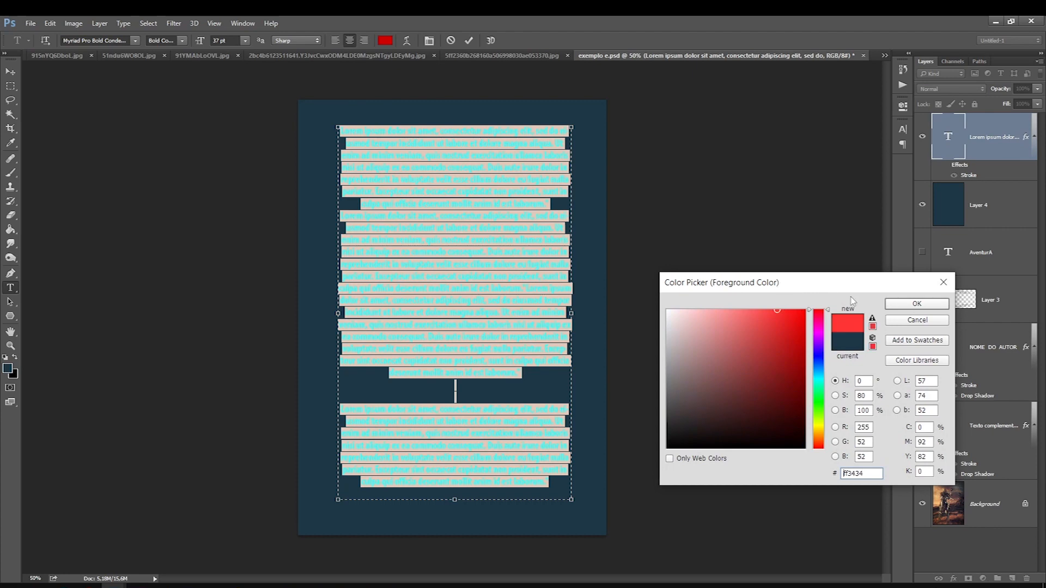
click(917, 304)
click(10, 71)
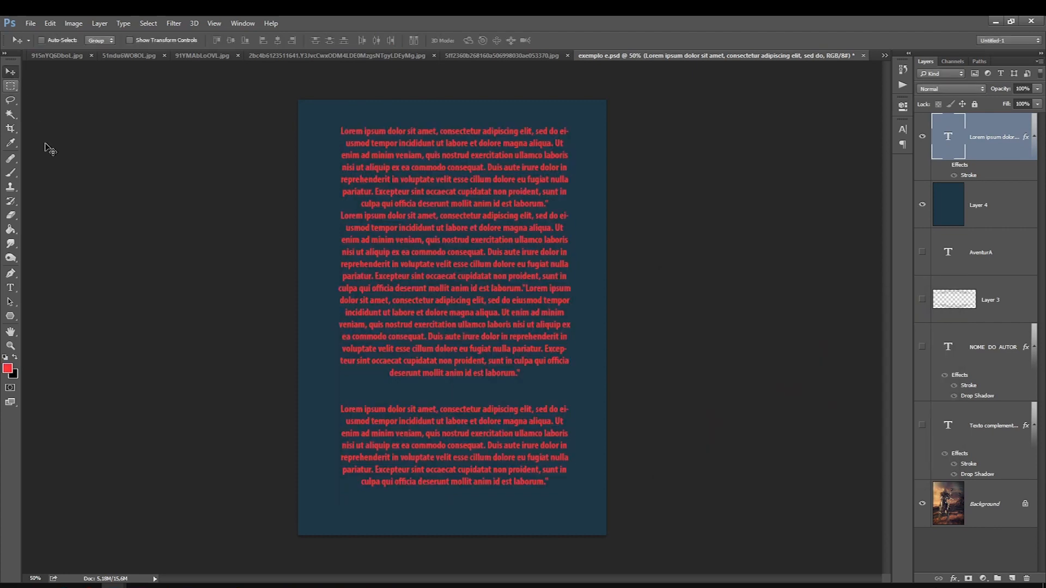
Step: Change the entire lorem ipsum text to a bright orange and commit the edit
click(8, 369)
key(Escape)
click(11, 289)
click(395, 278)
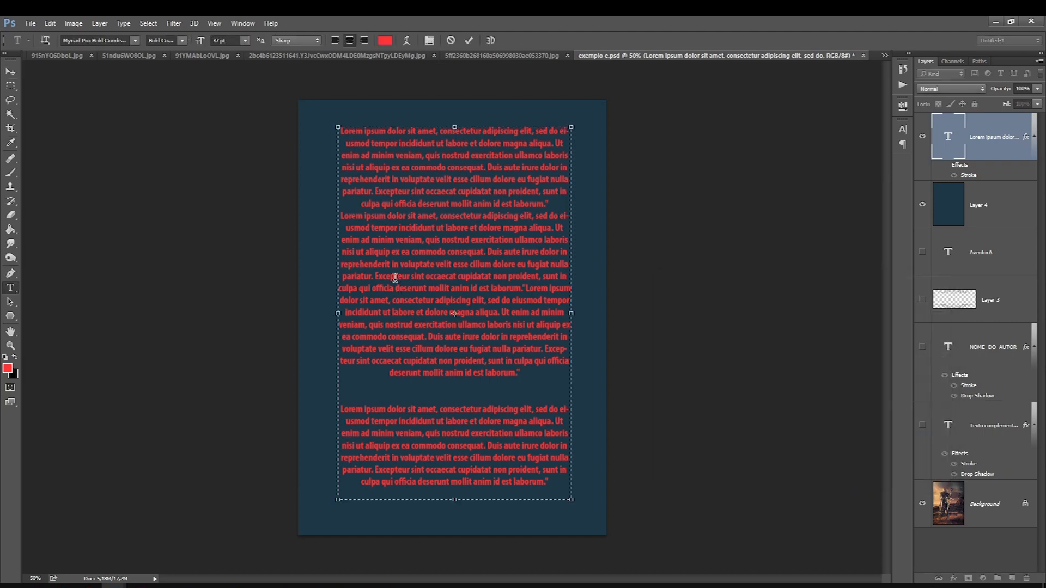
key(ctrl+a)
click(9, 373)
drag(819, 443, 819, 441)
drag(778, 329, 797, 310)
click(900, 306)
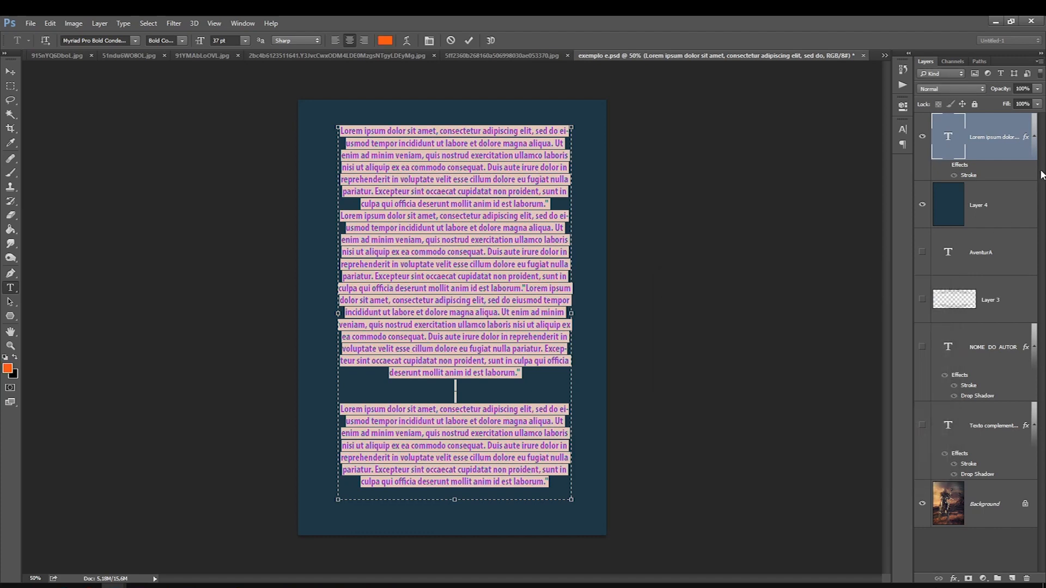
click(998, 141)
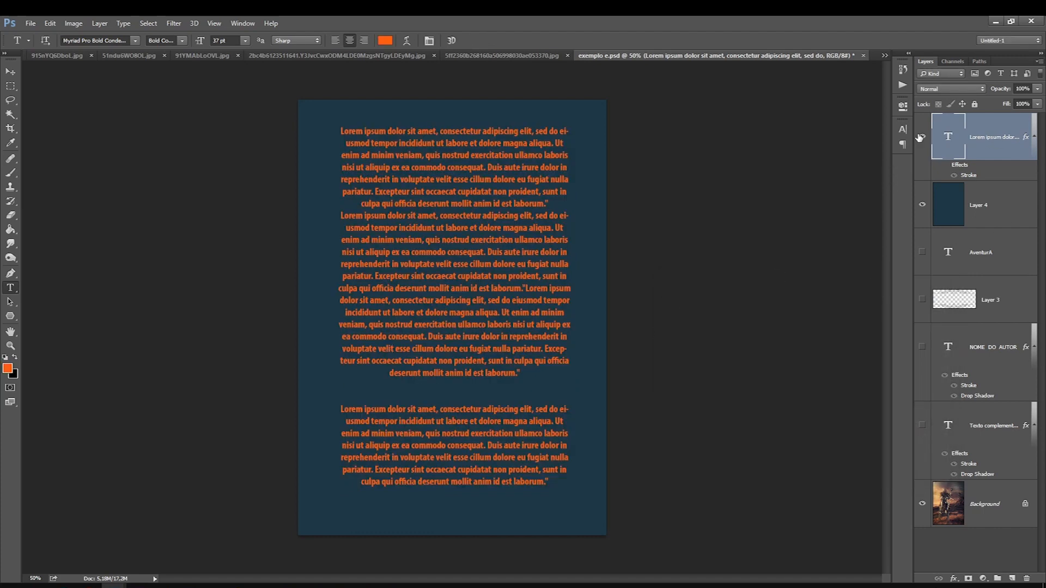
Step: Try Brightness values of 150 and 139 on the dark blue Layer 4 with Brightness/Contrast, and cancel the adjustment
click(978, 201)
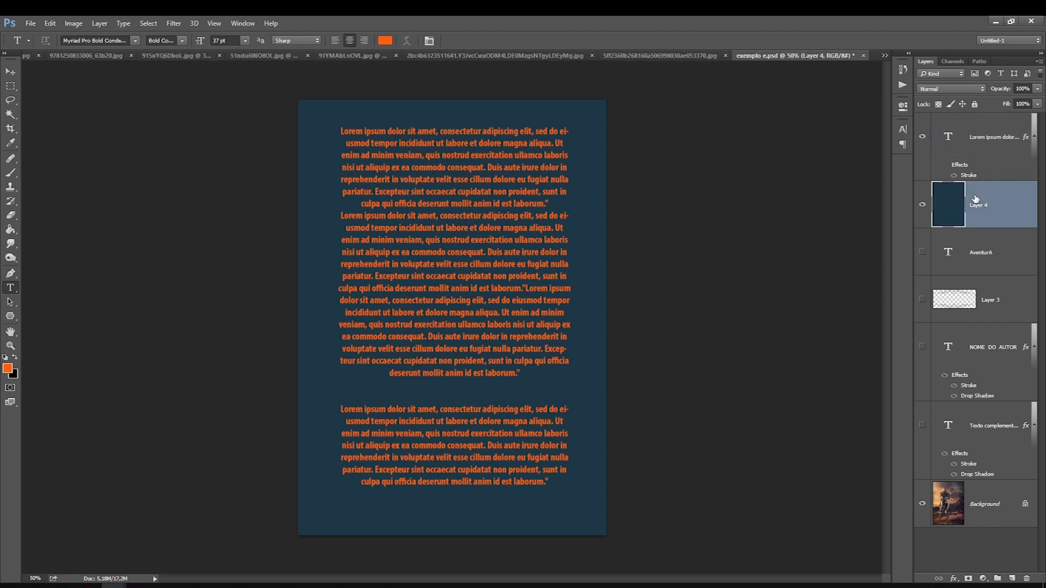
click(73, 24)
mouse_move(87, 52)
click(218, 52)
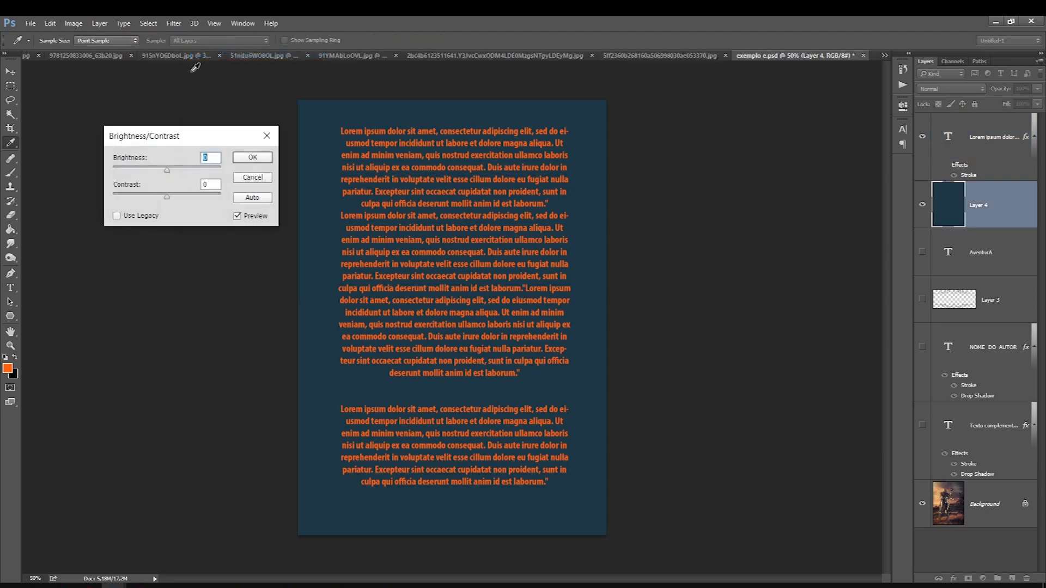
drag(167, 169, 228, 173)
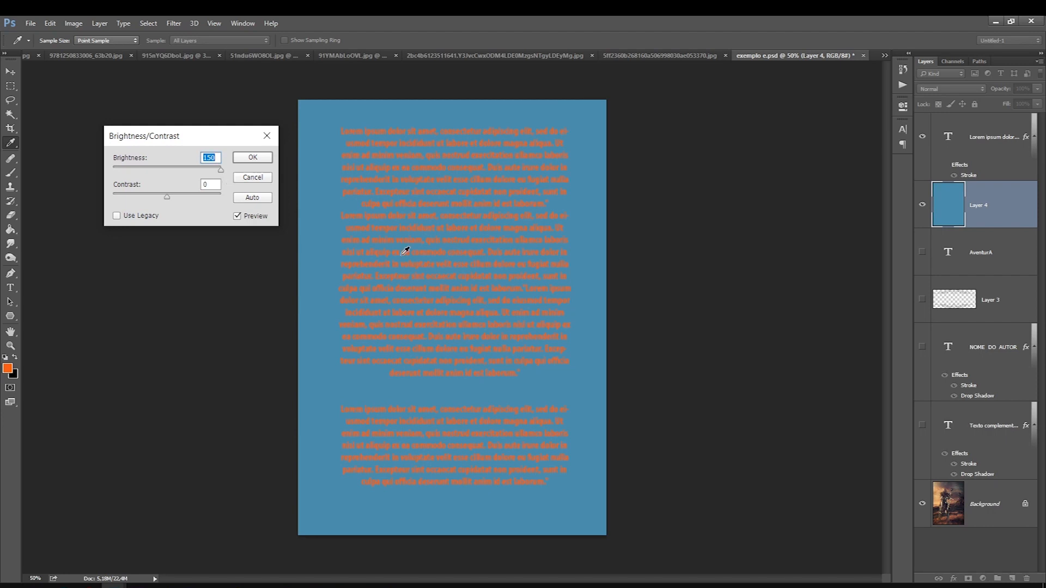
mouse_move(219, 171)
mouse_down()
mouse_move(164, 171)
mouse_move(217, 171)
mouse_up()
key(ctrl+minus)
key(ctrl+minus)
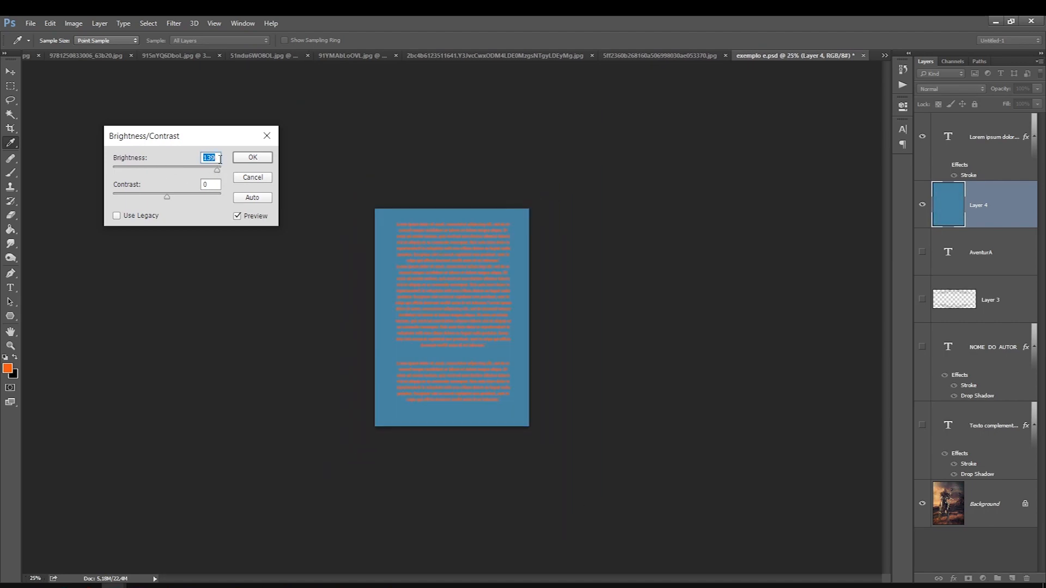
drag(216, 171, 162, 171)
click(252, 180)
key(t)
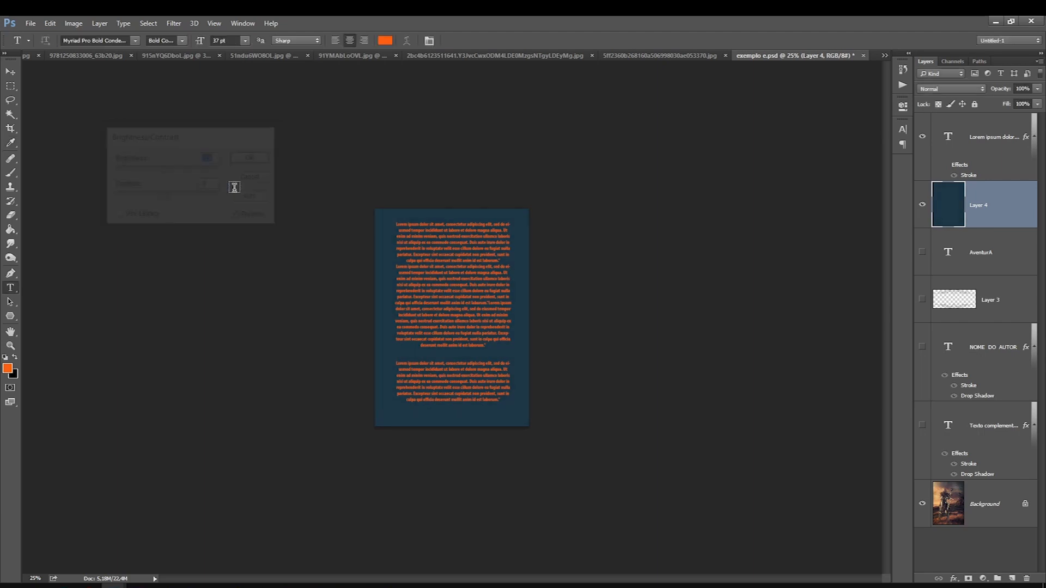
key(ctrl+0)
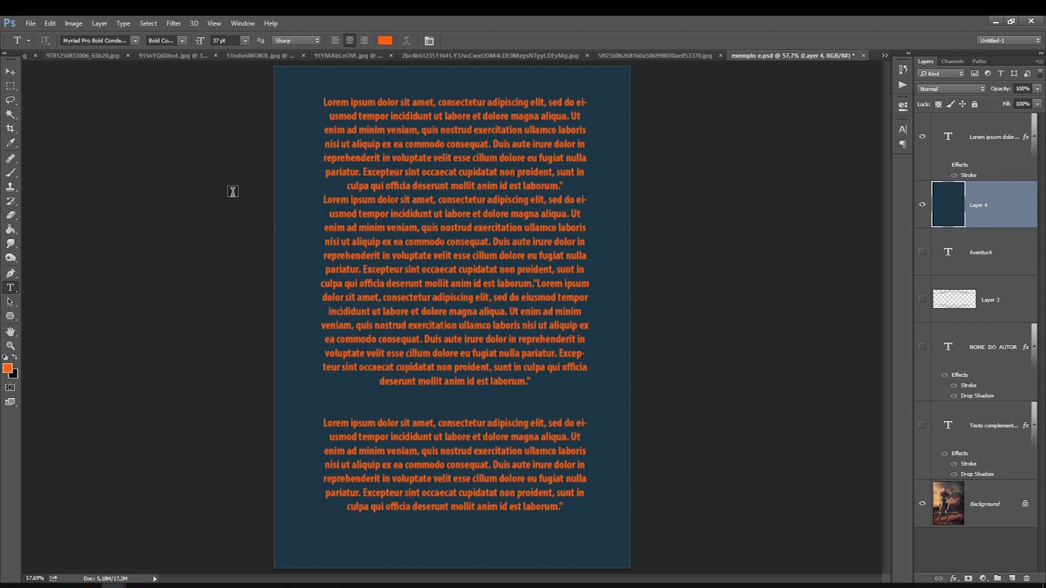
Step: Switch to the Photos viewer, bring up the "Livros de Design" thumbnail, and return to Photoshop
click(388, 586)
click(1034, 319)
click(1035, 321)
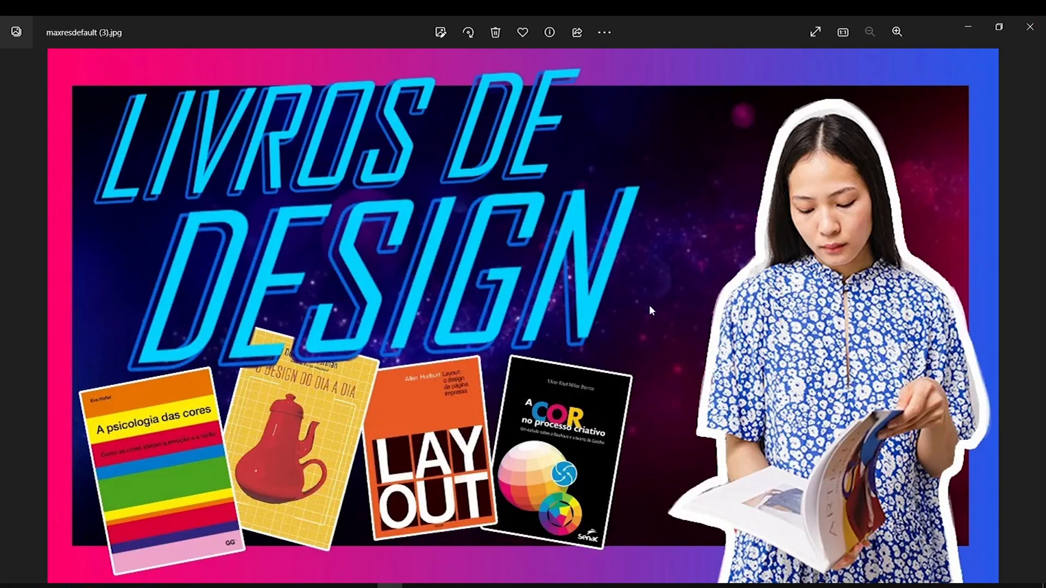
click(1027, 27)
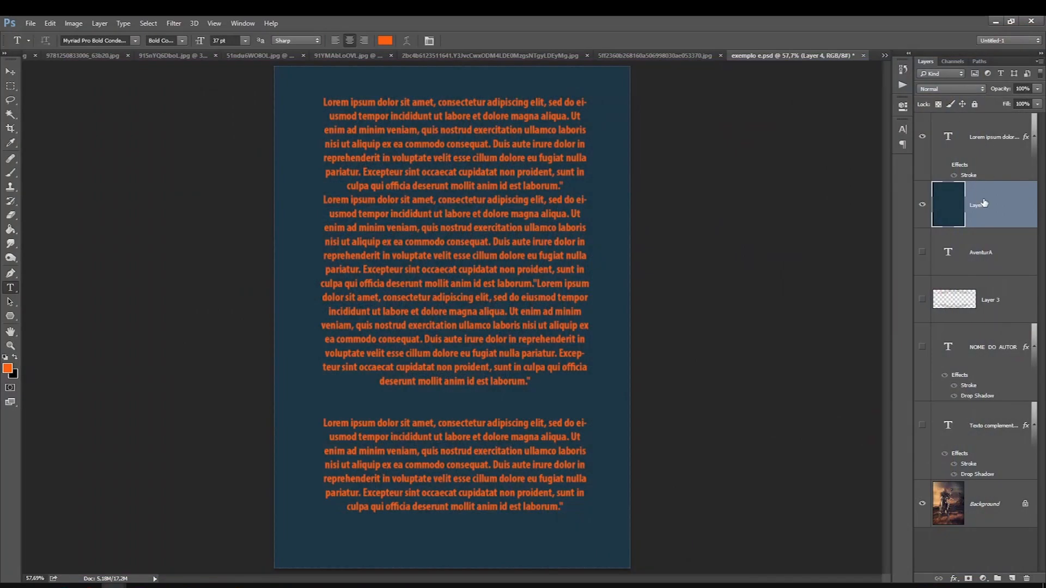
Step: Review the open book cover images, return to exemplo e.psd, and hide the lorem ipsum text layer
click(991, 146)
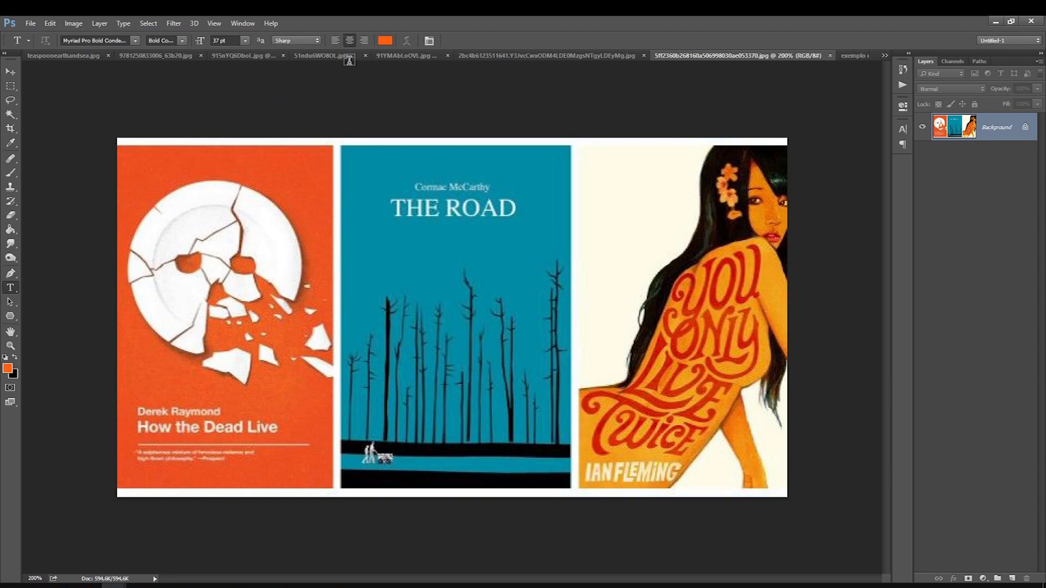
click(397, 56)
click(832, 56)
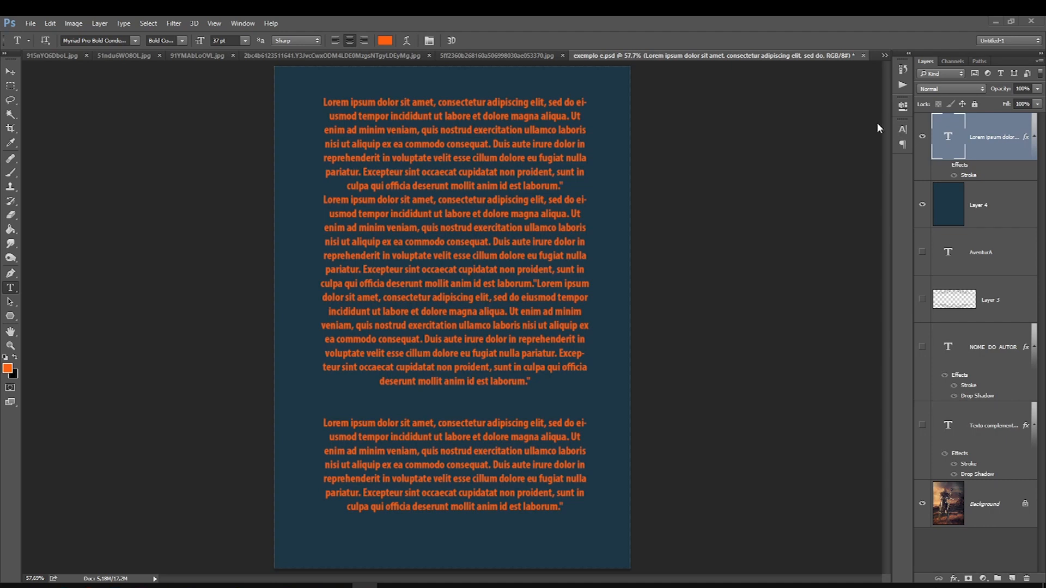
click(922, 138)
click(886, 55)
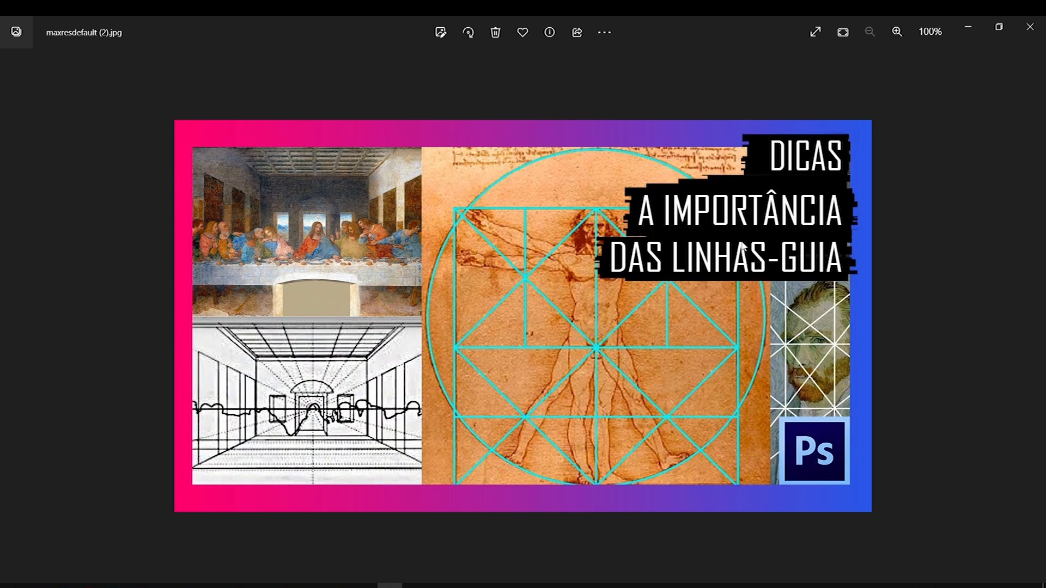
Step: Advance through the images in the Photos viewer to the "Regras de Composição" thumbnail
mouse_move(1035, 328)
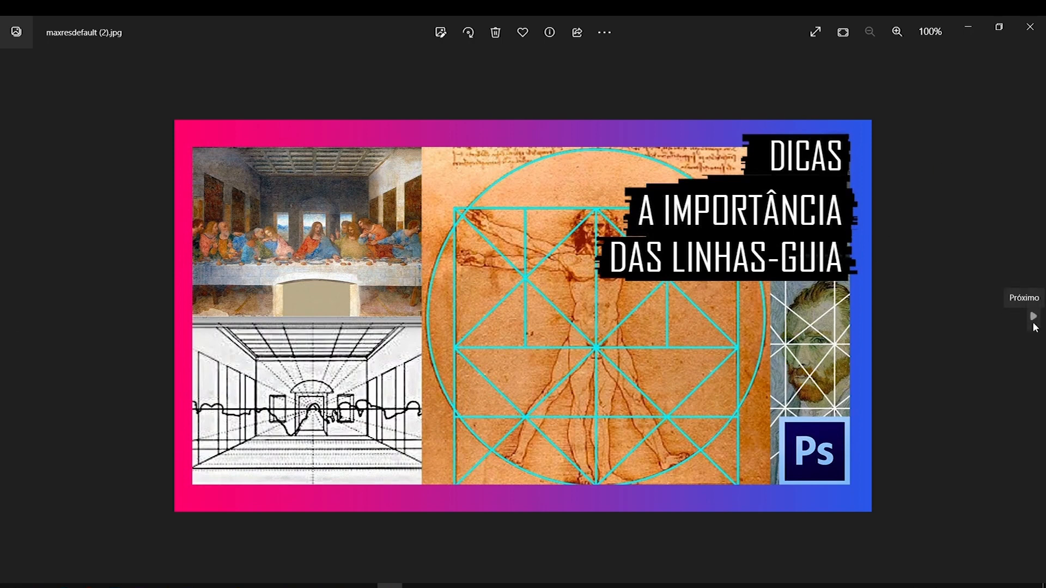
click(1034, 326)
click(1035, 326)
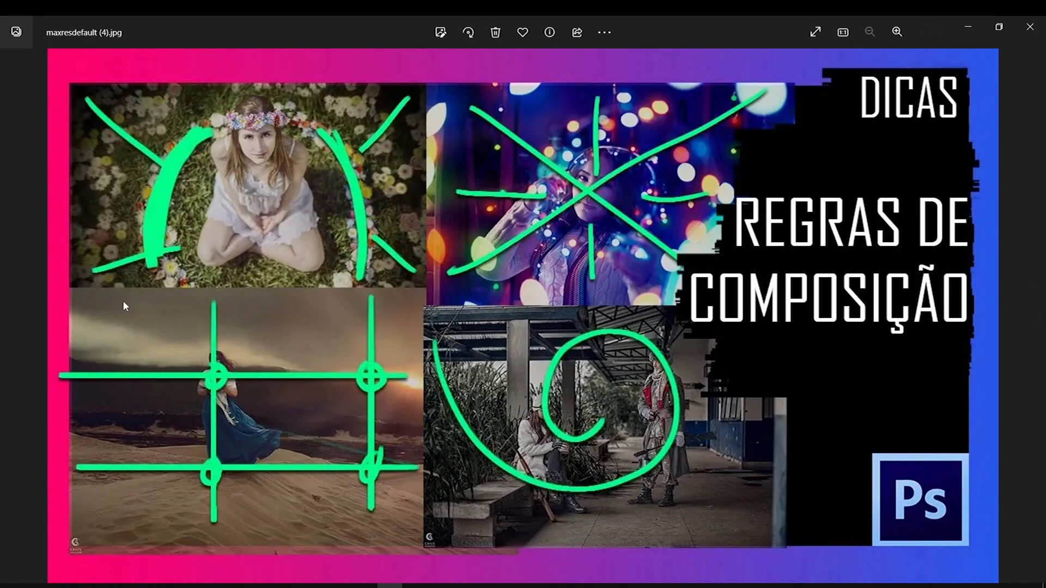
Step: Go back to the "A Importância das Linhas-Guia" thumbnail, close the Photos viewer and return to exemplo e.psd in Photoshop
click(18, 316)
click(17, 316)
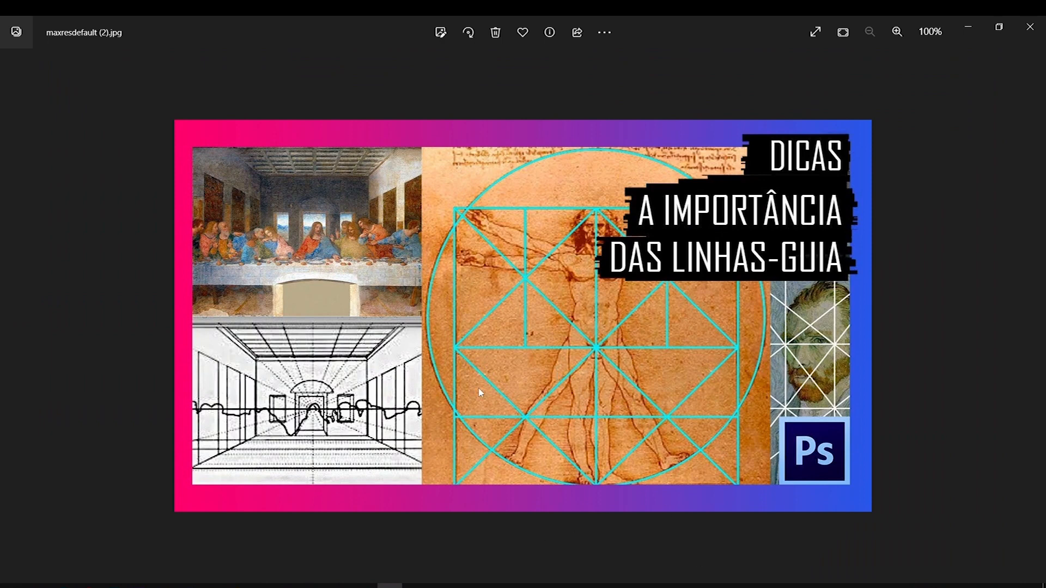
click(1031, 34)
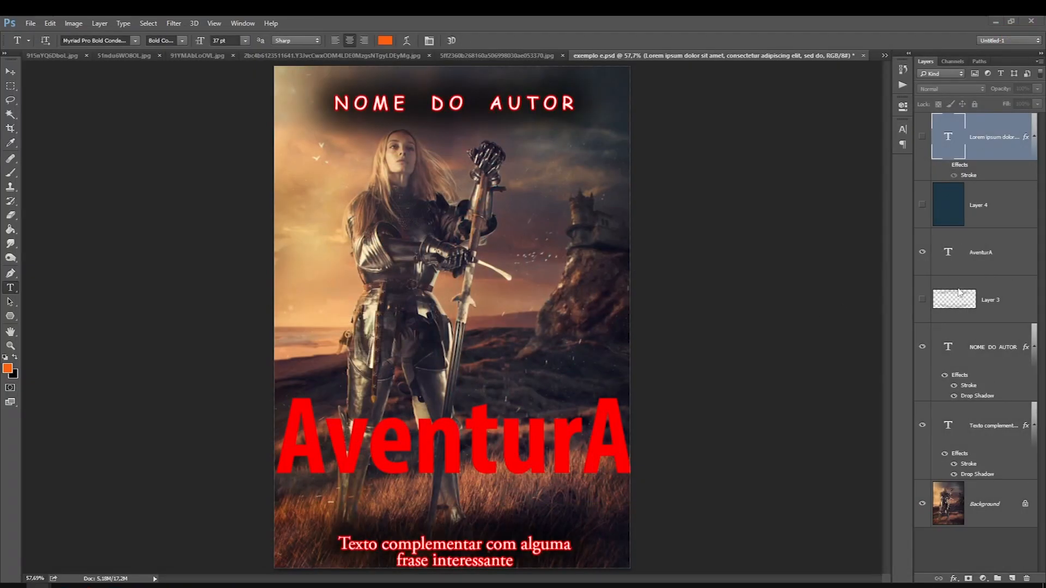
Step: Hide the AventurA, NOME DO AUTOR and Texto complementar layers, and delete the lorem ipsum text layer and the dark blue Layer 4
click(922, 254)
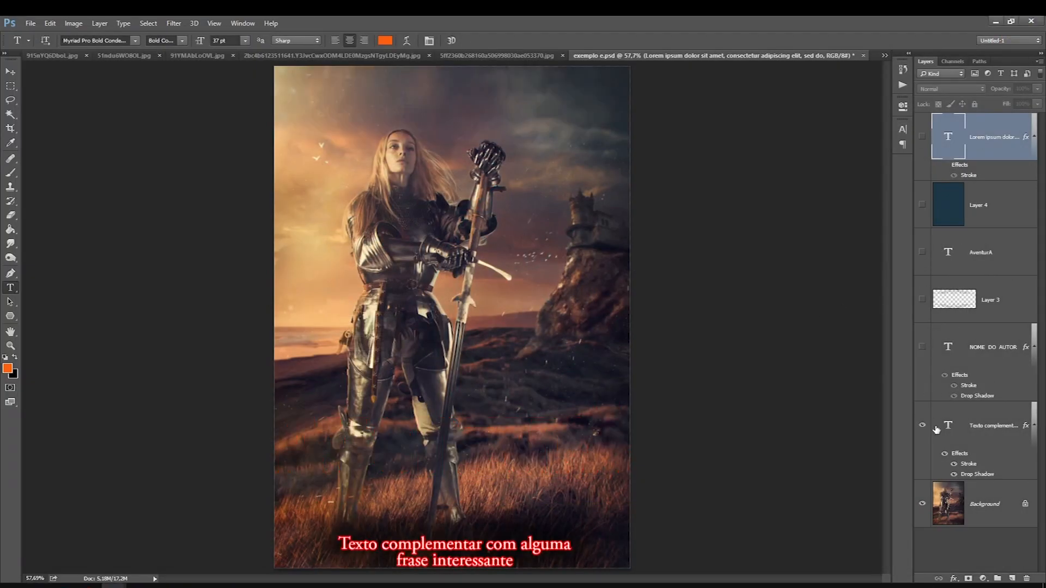
click(923, 425)
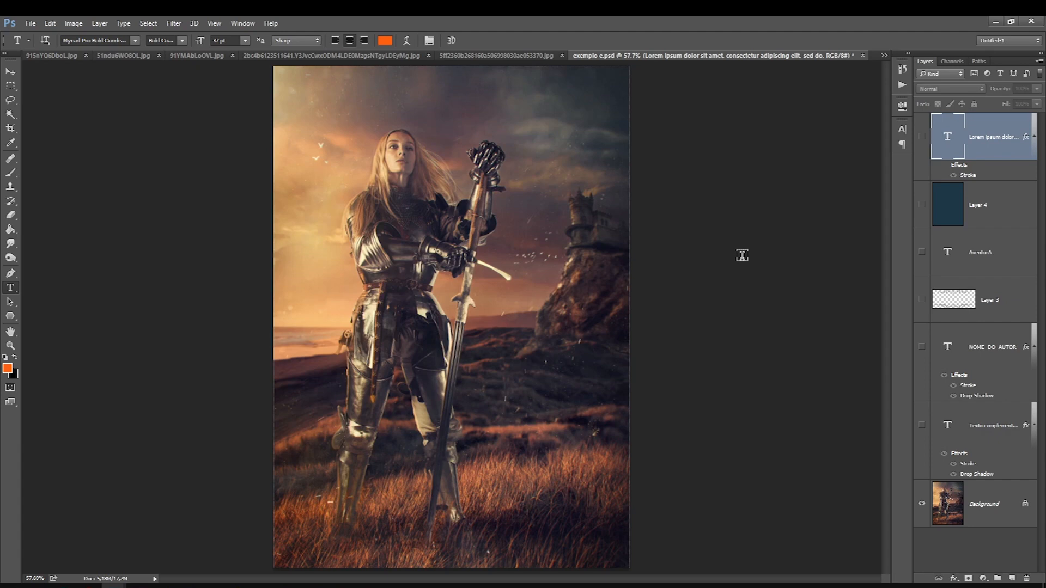
click(921, 136)
click(943, 201)
click(954, 143)
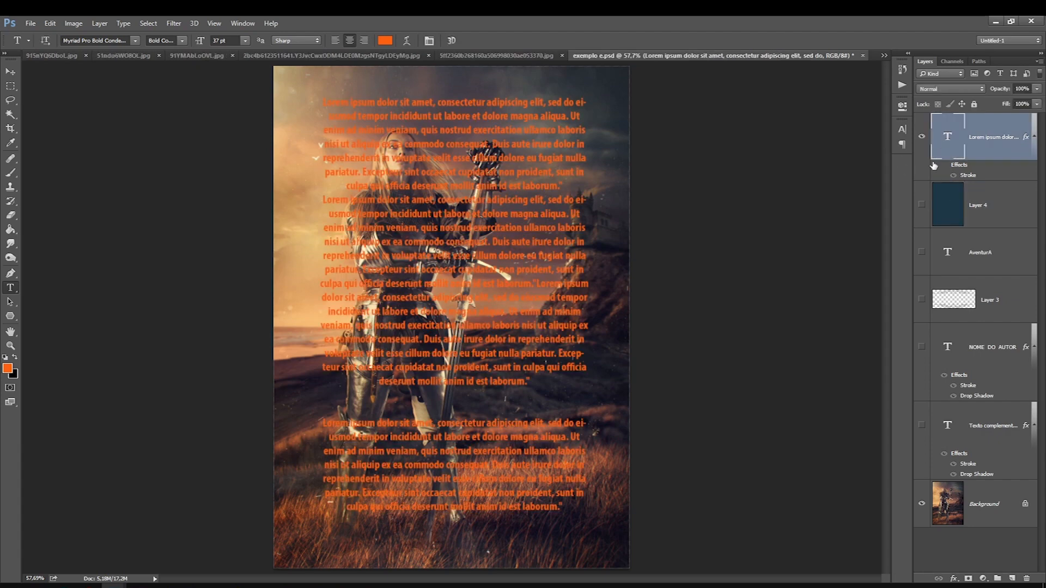
key(Delete)
key(Delete)
Step: Make the remaining text layers visible again and delete the ornamental frame on Layer 3
drag(922, 138, 922, 309)
click(921, 140)
click(922, 187)
click(922, 137)
click(949, 185)
click(922, 184)
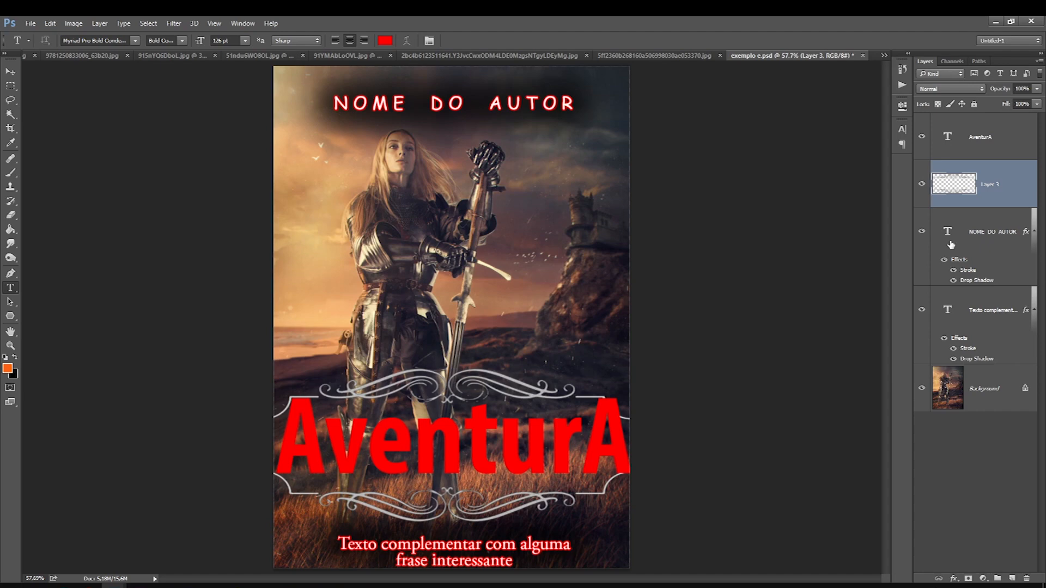
key(Delete)
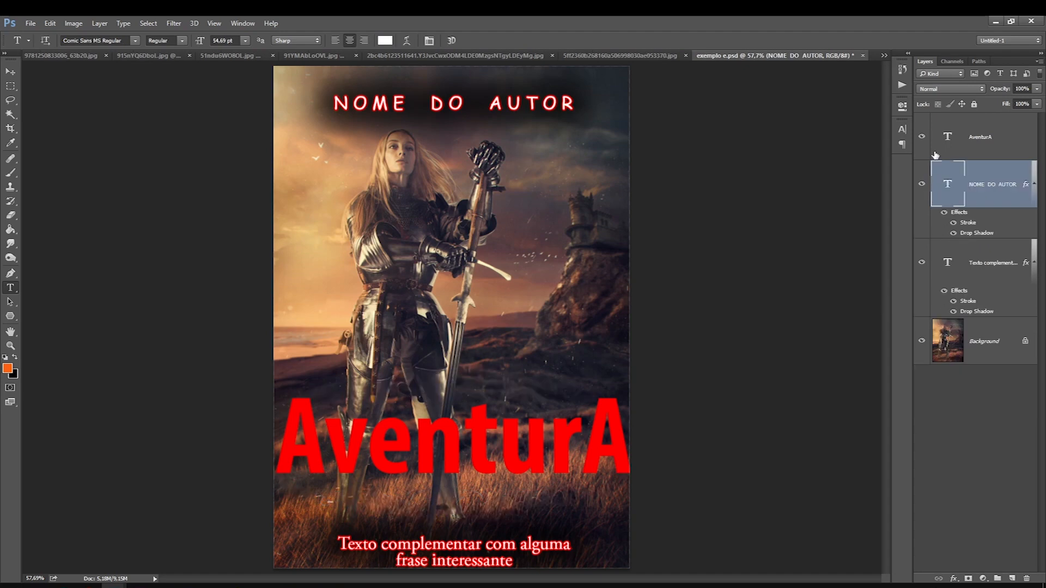
Step: Hide the three text layers and add a new empty layer directly above the Background
drag(922, 137, 922, 262)
click(978, 342)
click(1012, 578)
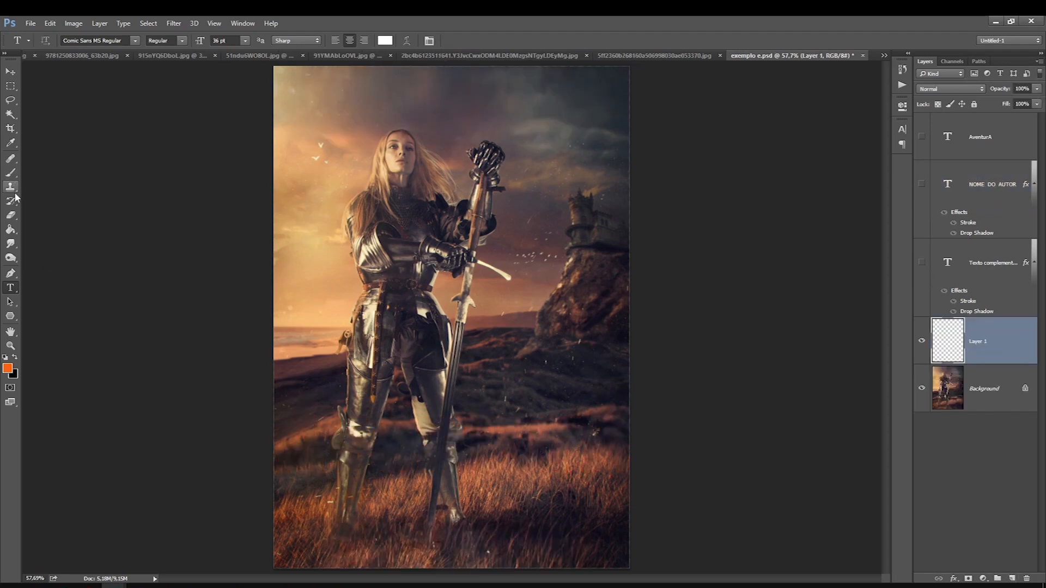
Step: Switch to the Brush tool and set the foreground colour to white (ffffff)
click(10, 172)
click(14, 357)
click(8, 368)
text(ffffff)
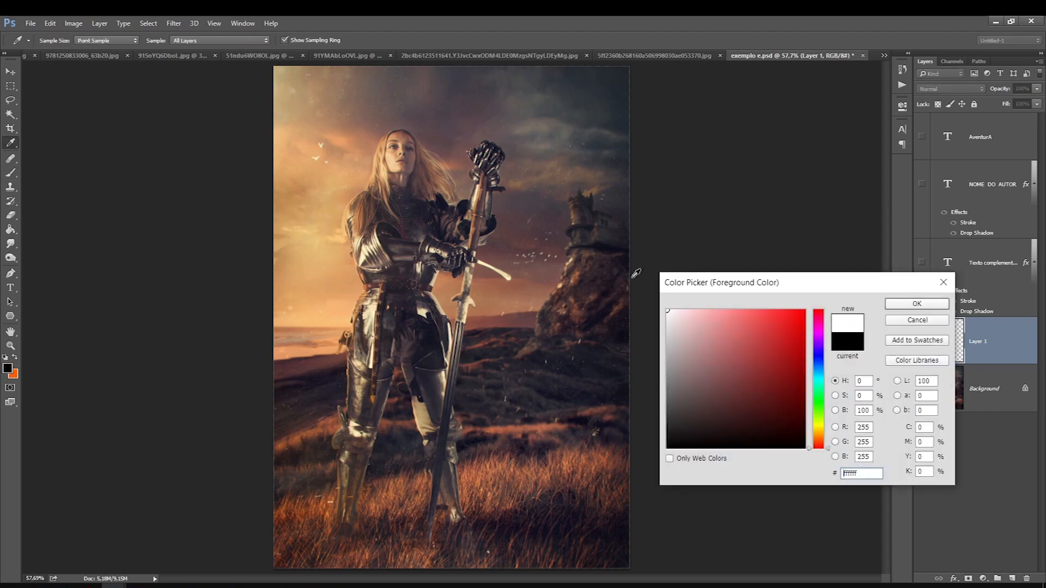
key(Return)
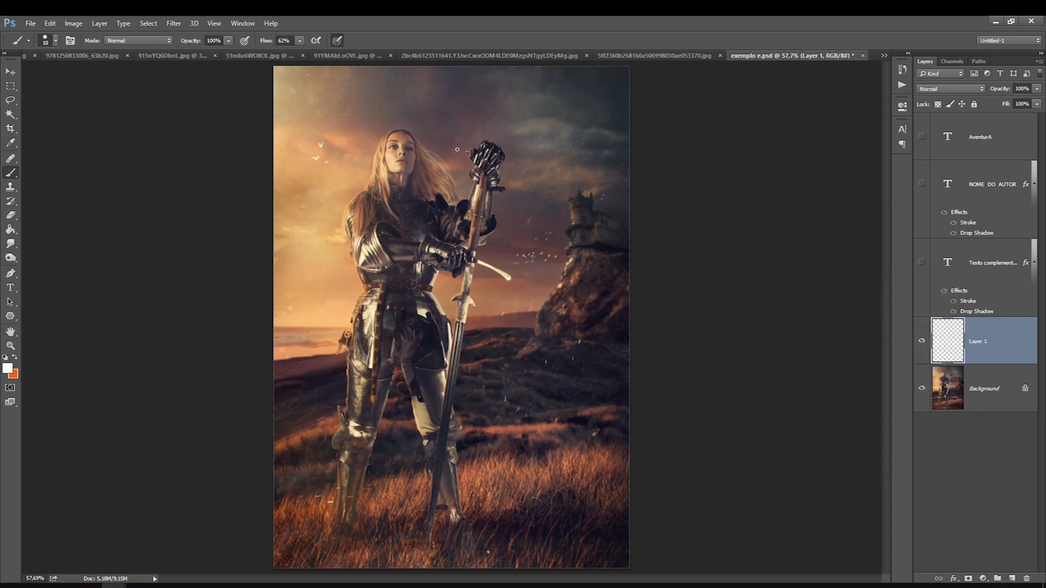
Step: Show the rulers and place one vertical and one horizontal guide through the centre of the cover
key(ctrl+r)
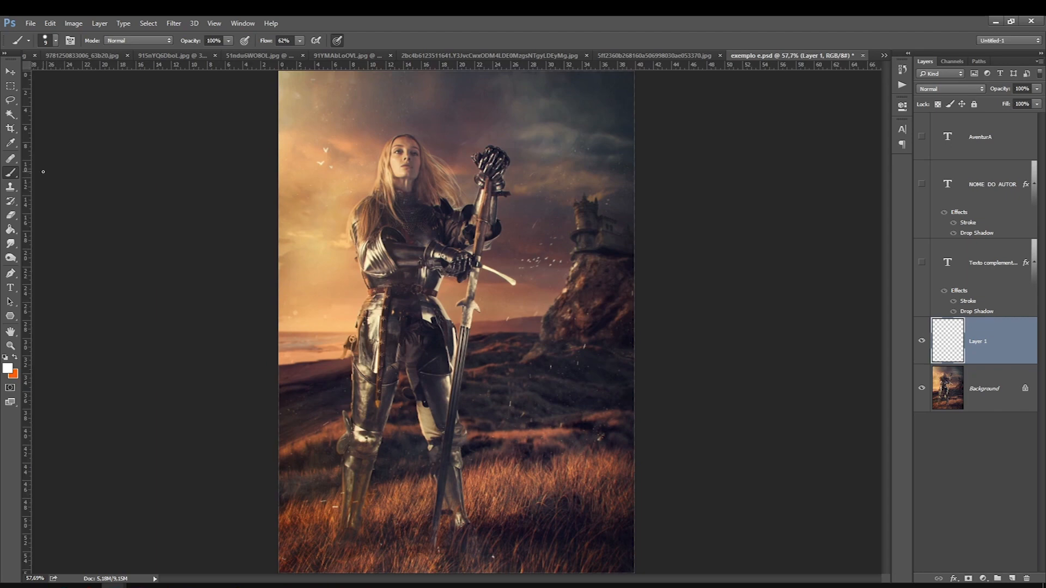
mouse_move(29, 246)
mouse_down()
mouse_move(70, 240)
mouse_move(30, 243)
mouse_up()
click(242, 23)
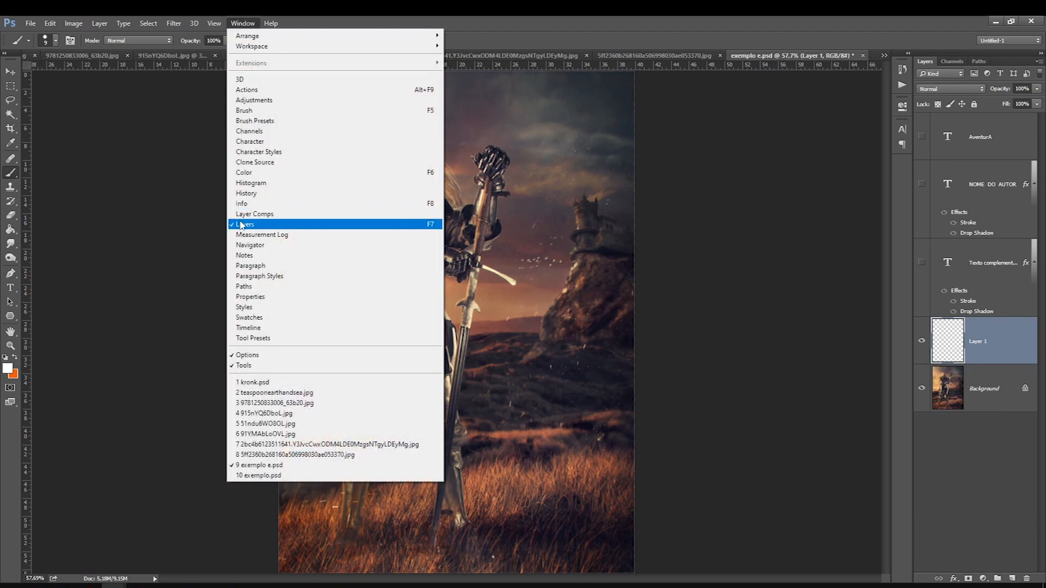
mouse_move(215, 23)
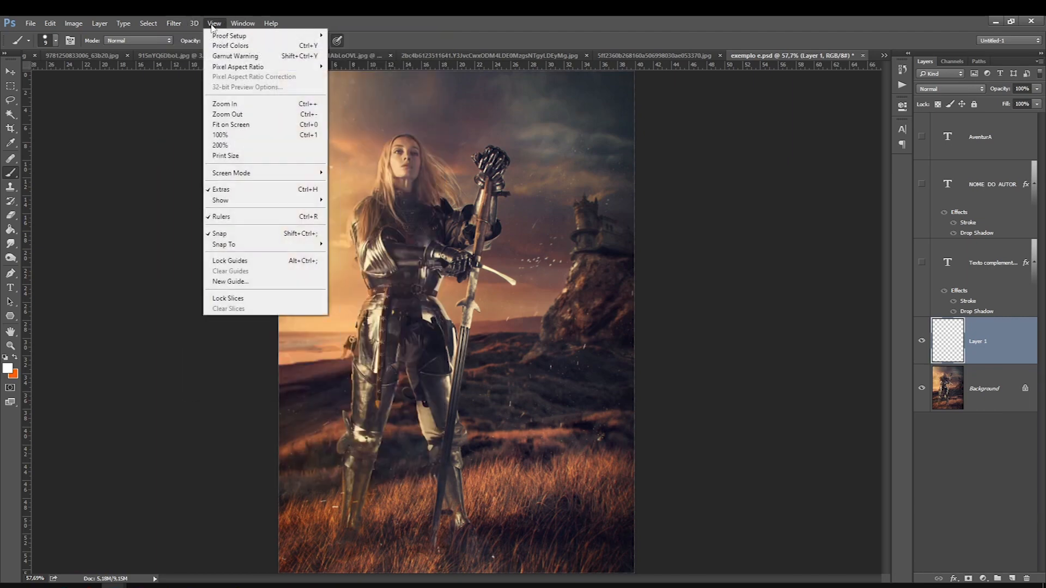
click(980, 337)
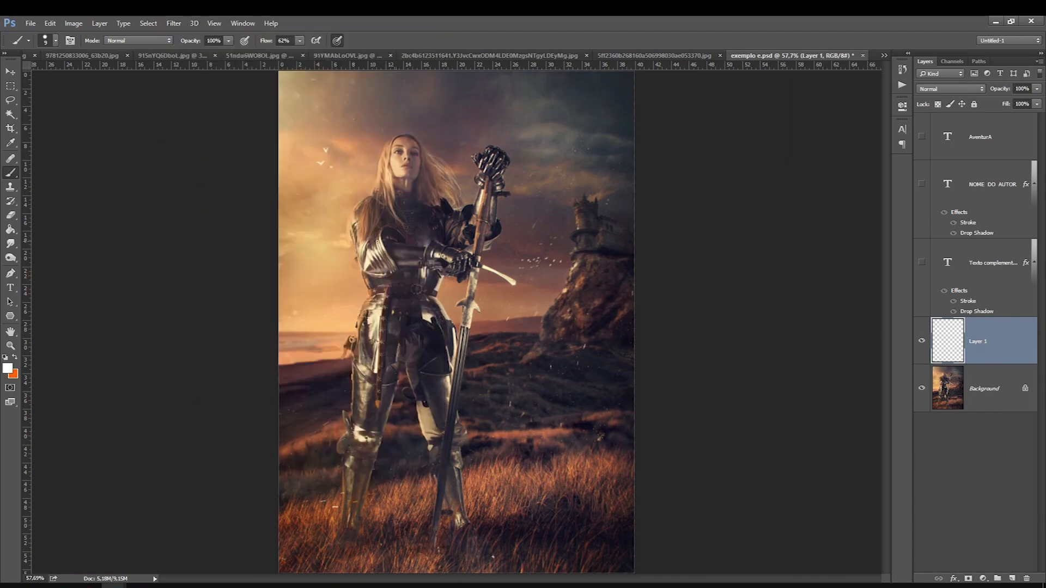
mouse_move(33, 253)
mouse_down()
mouse_move(432, 263)
mouse_move(455, 274)
mouse_up()
mouse_move(338, 67)
mouse_down()
mouse_move(363, 250)
mouse_move(353, 322)
mouse_up()
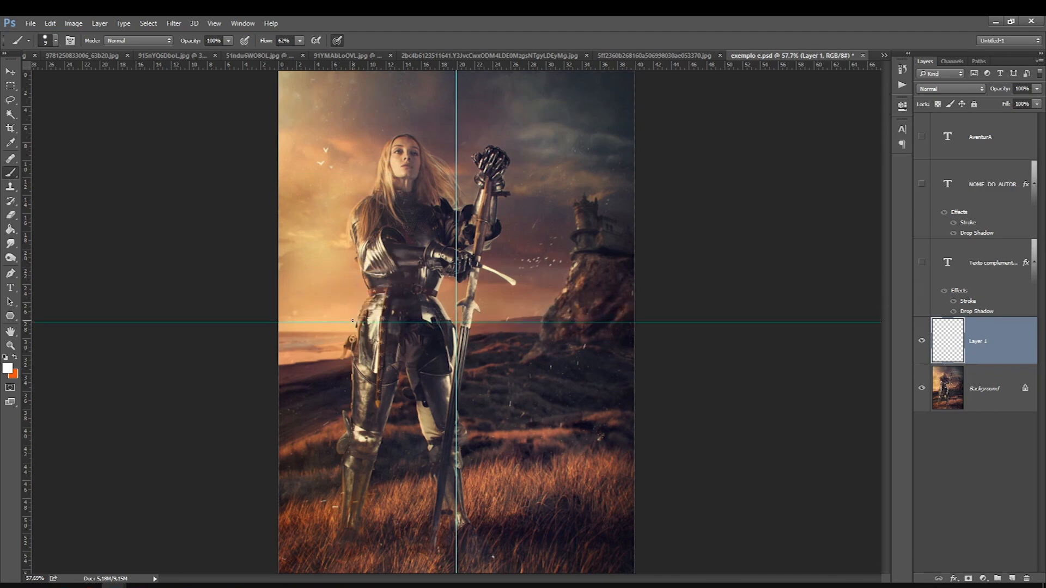
key(ctrl+minus)
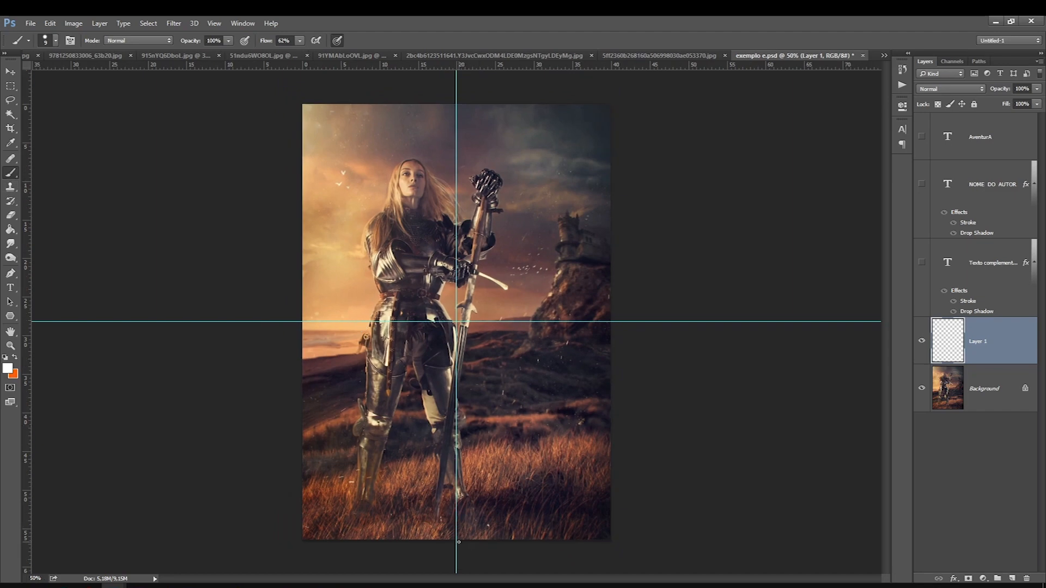
mouse_move(456, 543)
mouse_down()
mouse_move(464, 81)
mouse_move(456, 103)
mouse_up()
drag(622, 322, 198, 323)
key(ctrl+alt+z)
key(ctrl+alt+z)
Step: Paint straight white brush lines along the vertical and horizontal centre guides across the cover, and hide the guides
mouse_move(462, 549)
mouse_down()
mouse_move(455, 570)
mouse_move(451, 94)
mouse_up()
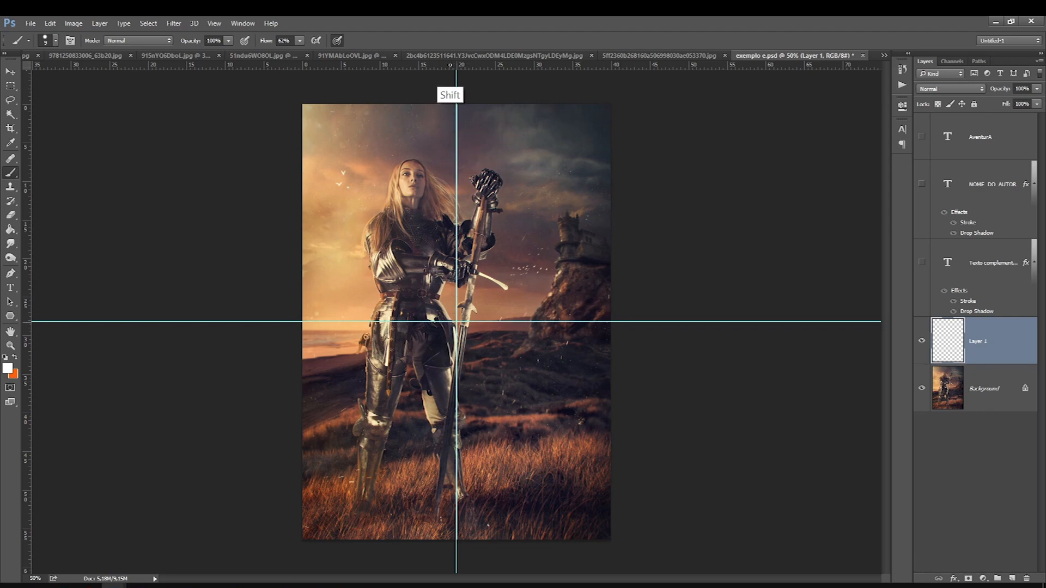
drag(618, 322, 176, 318)
key(ctrl+semicolon)
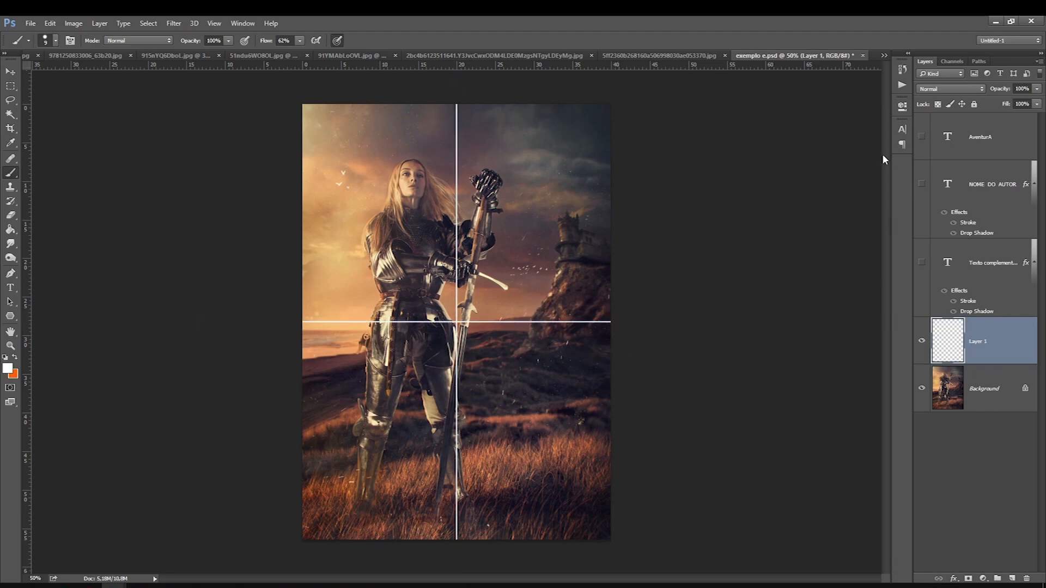
key(ctrl+semicolon)
key(ctrl+semicolon)
click(11, 276)
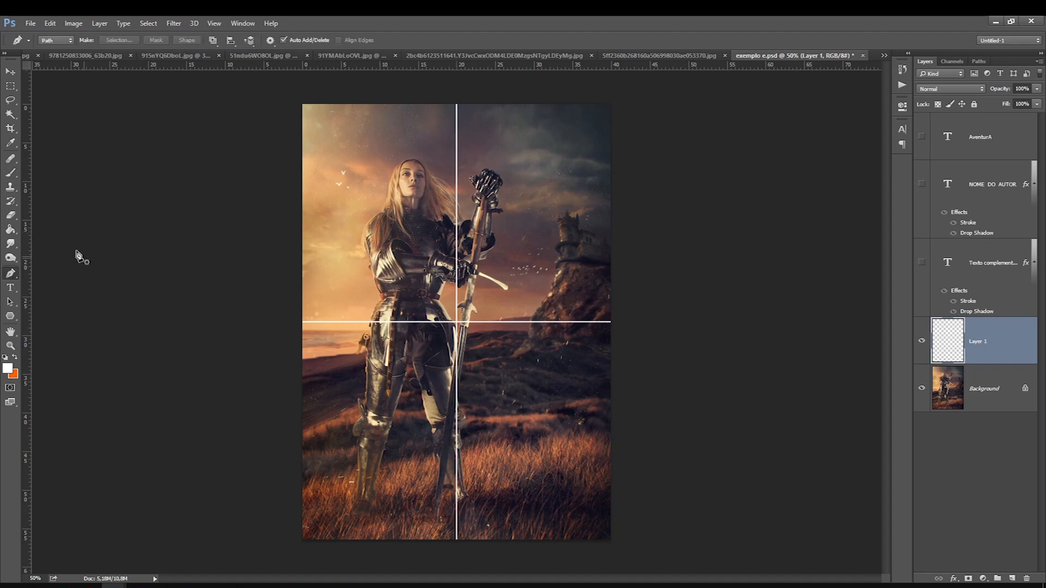
click(10, 173)
mouse_move(338, 203)
mouse_down()
mouse_move(337, 256)
mouse_move(297, 223)
mouse_up()
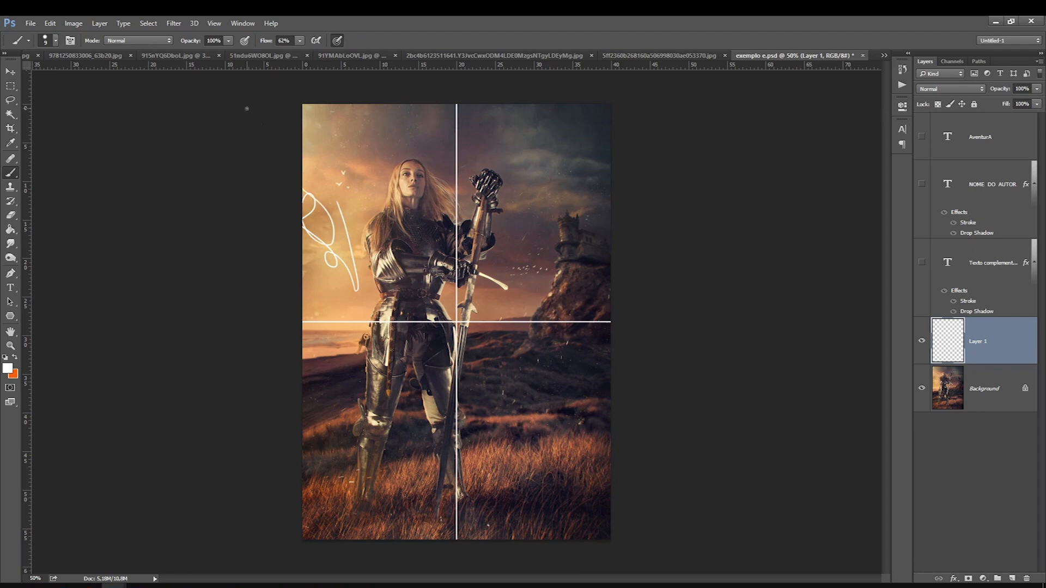
key(ctrl+z)
Step: Move the layer with the white lines to the top of the layer stack and rename it "grid"
drag(944, 349, 948, 131)
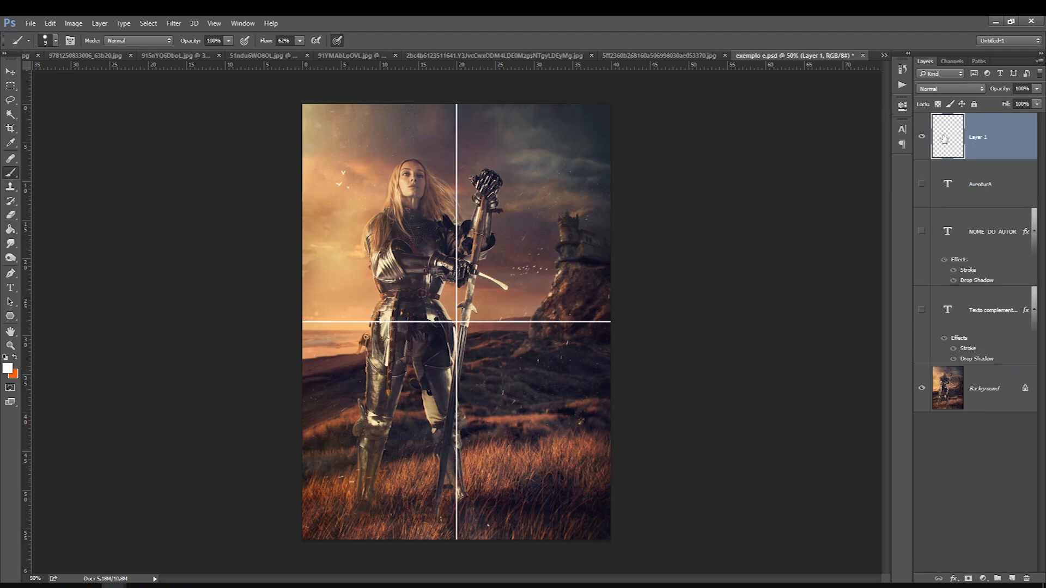
double_click(978, 136)
text(grid)
key(Return)
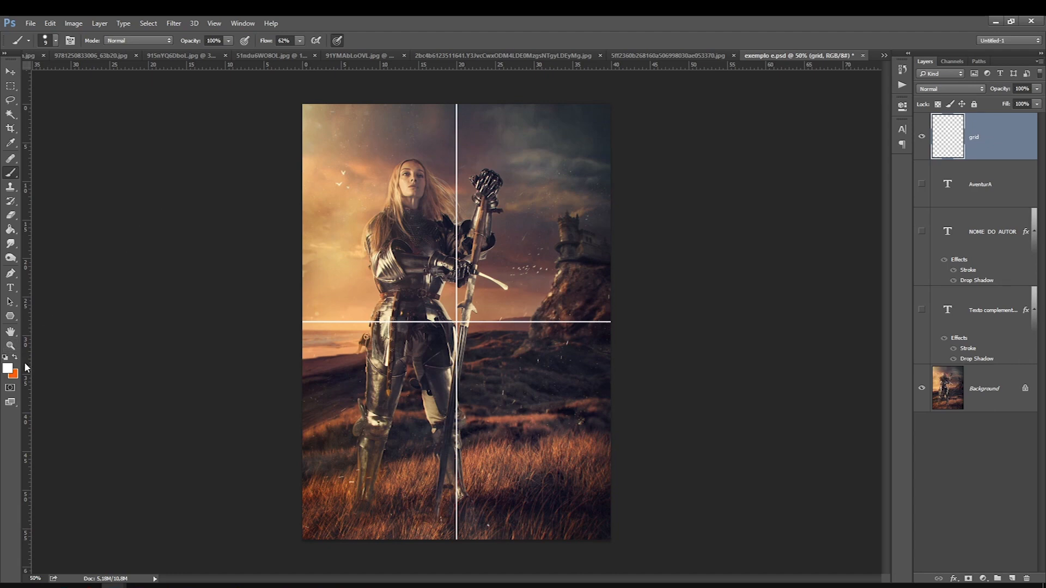
Step: Draw a Pen path forming both corner-to-corner diagonals of the cover, connected by points outside the canvas
click(10, 273)
click(303, 541)
click(611, 102)
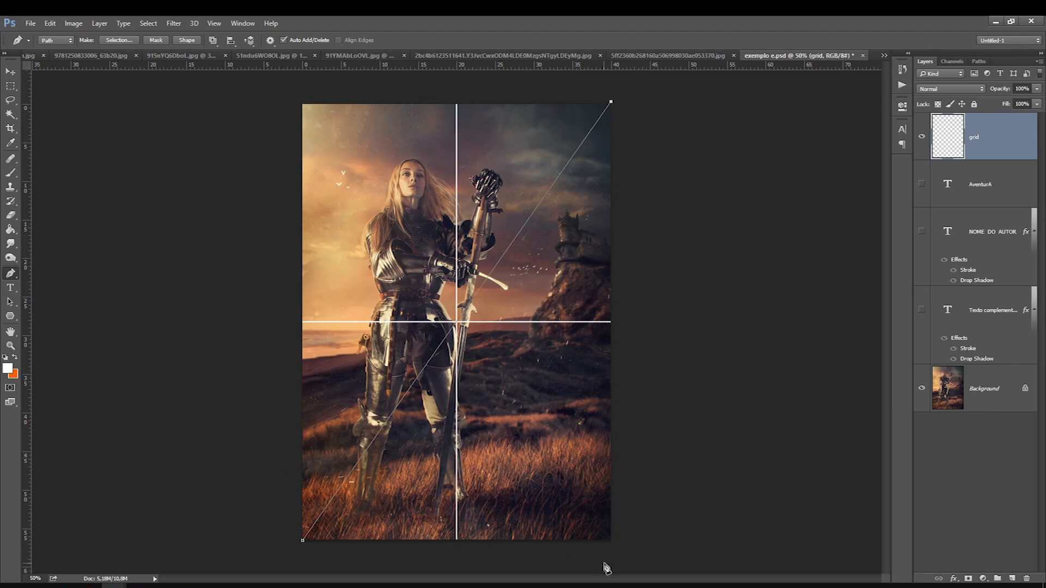
click(643, 113)
click(657, 267)
click(665, 378)
click(668, 409)
click(669, 440)
click(631, 516)
click(611, 542)
click(302, 103)
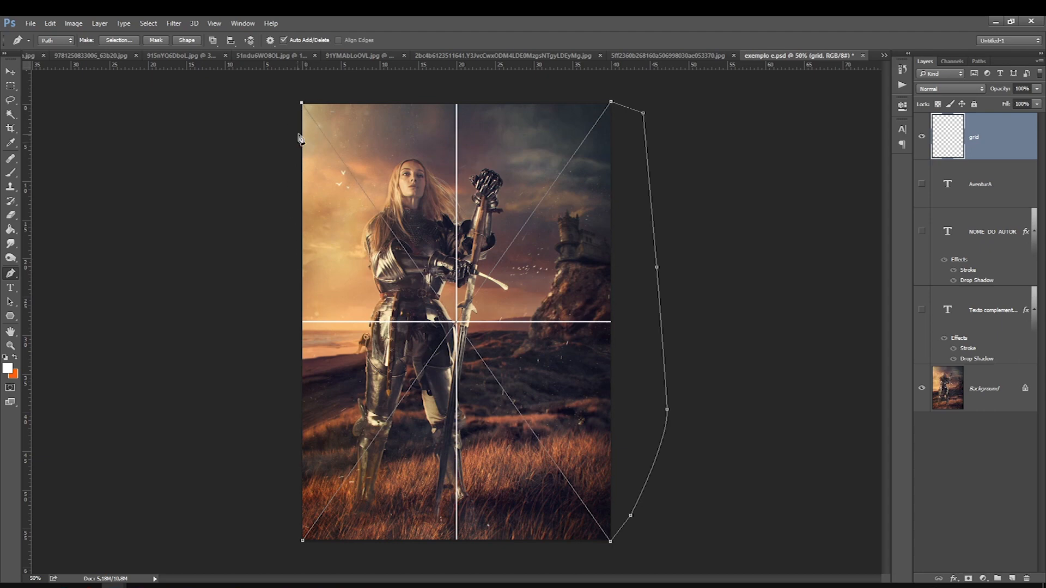
Step: Stroke the diagonal path with the Brush on the grid layer and dismiss the path
right_click(349, 151)
click(366, 214)
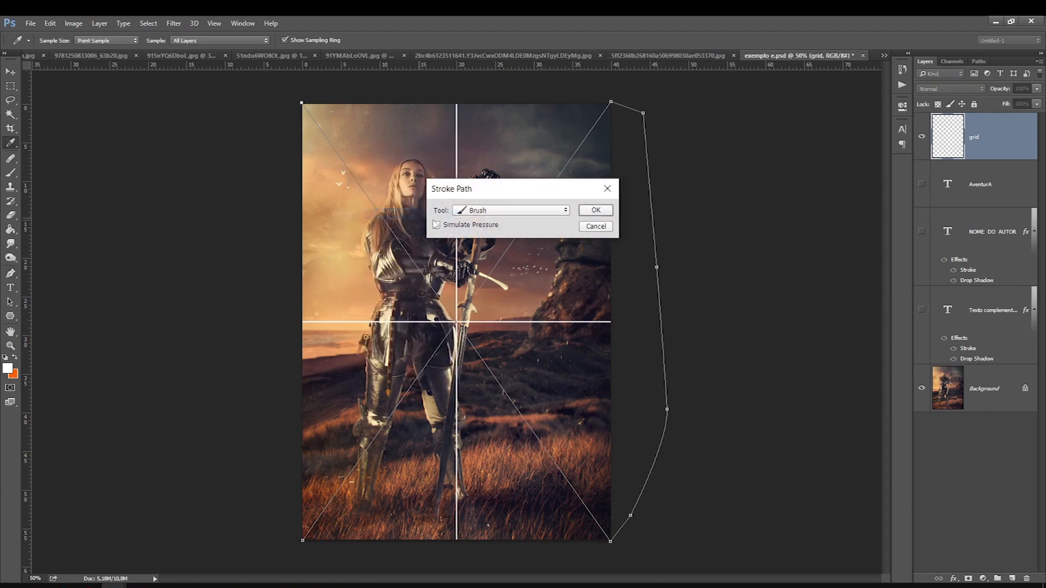
click(594, 209)
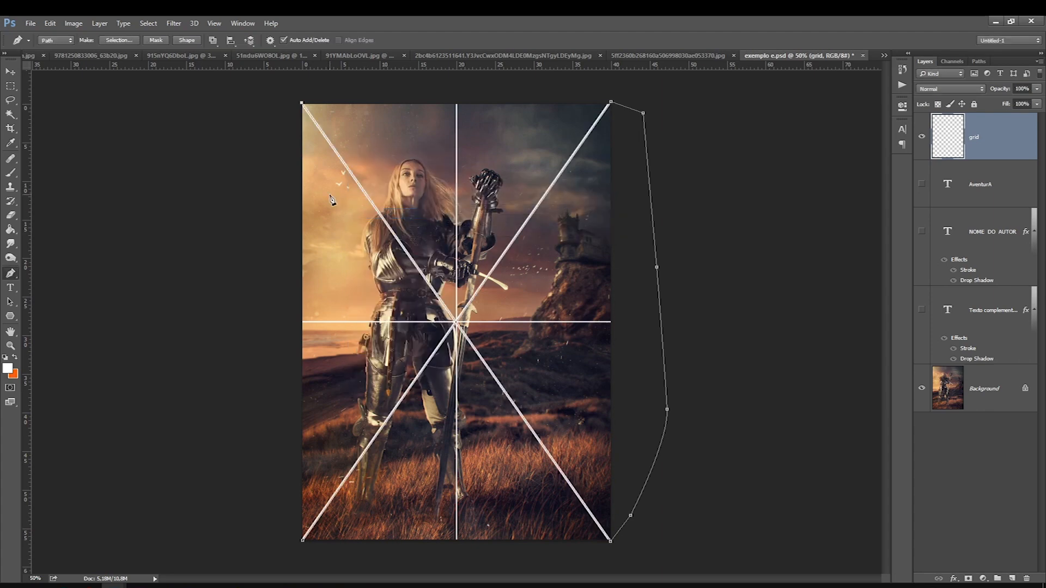
key(Return)
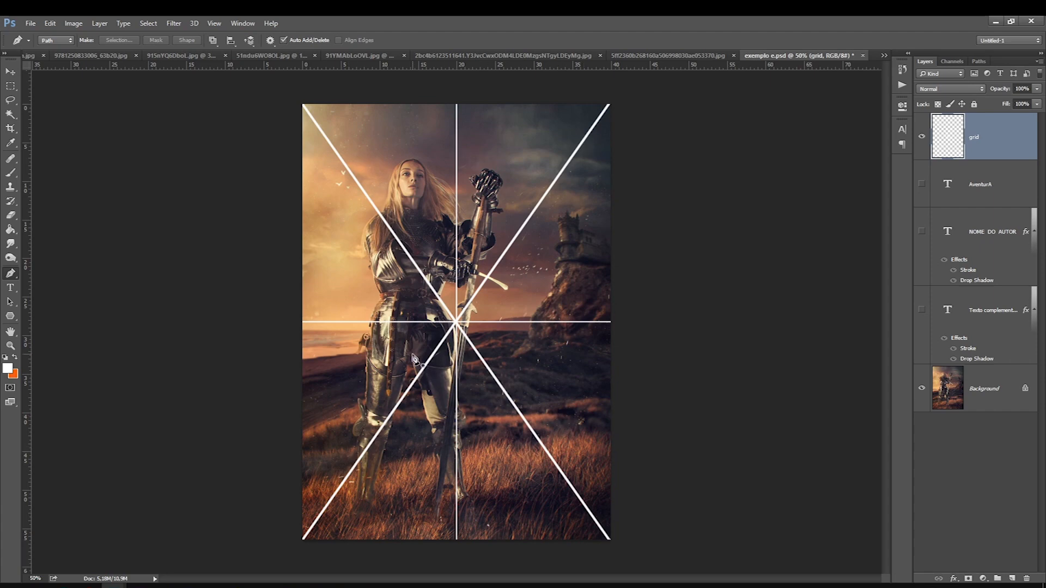
Step: Duplicate the grid layer and scale the copy down to fit the upper-left quarter of the cover
key(ctrl+j)
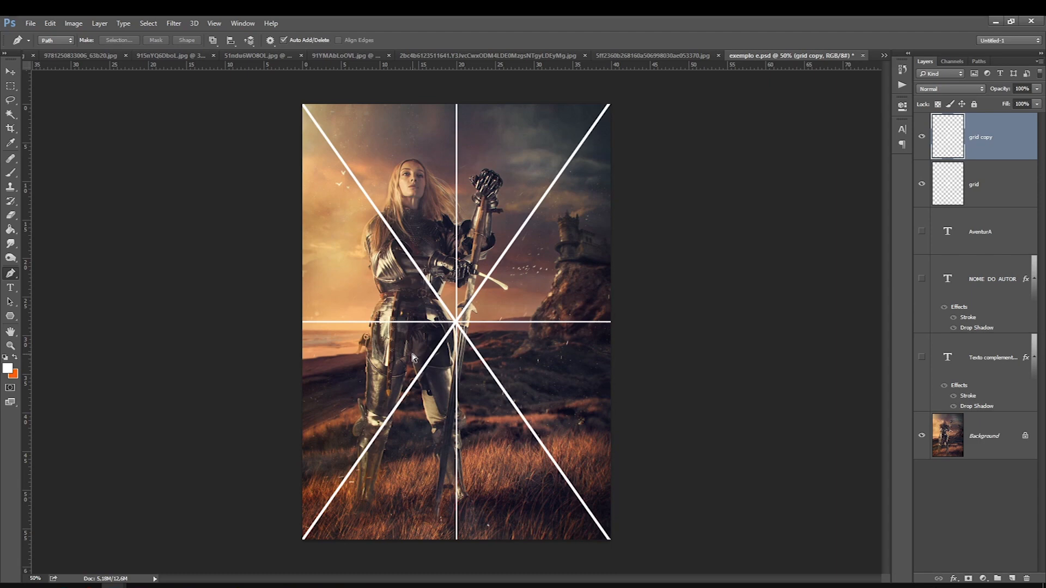
key(ctrl+t)
drag(610, 539, 454, 326)
key(Return)
Step: Duplicate the quarter-size grid twice, placing the copies in the upper-right and lower-right quarters of the cover
key(ctrl+j)
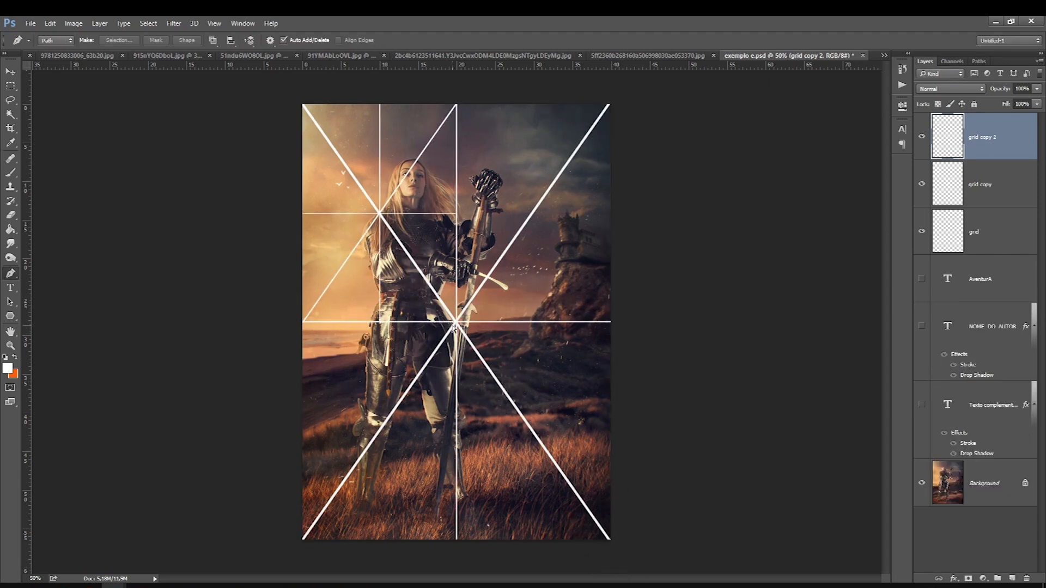
key(ctrl+t)
drag(354, 248, 497, 431)
key(Return)
key(ctrl+j)
key(ctrl+t)
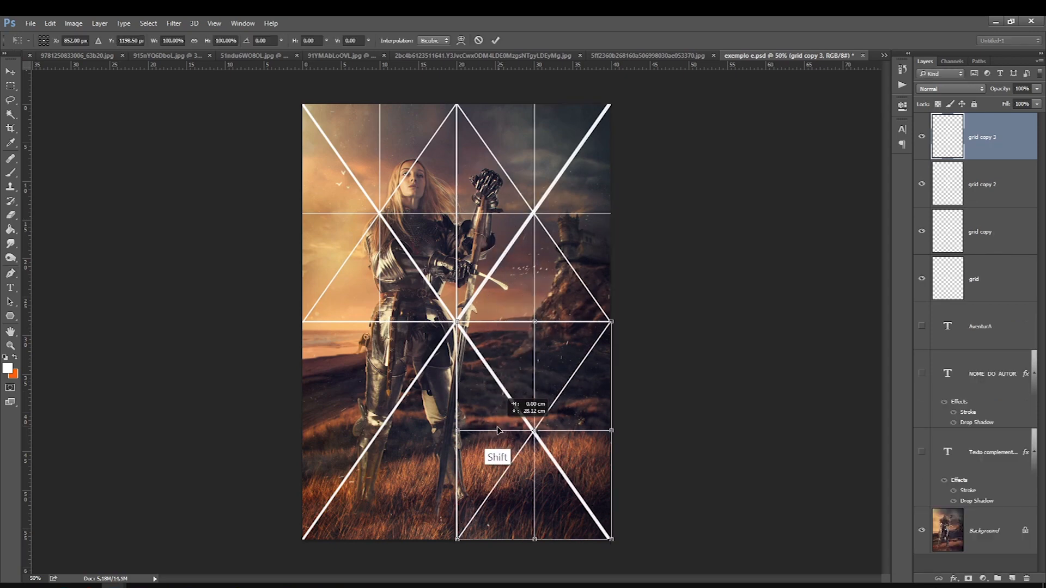
key(Return)
Step: Duplicate the lower-right quarter grid and move the copy into the lower-left quarter of the cover
key(ctrl+j)
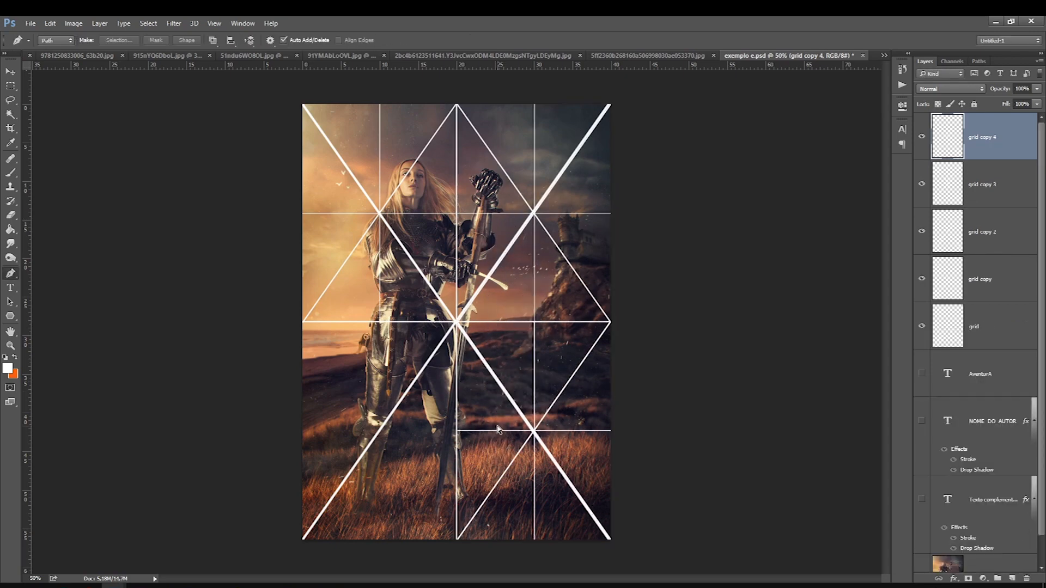
key(ctrl+t)
drag(537, 392, 383, 394)
key(Return)
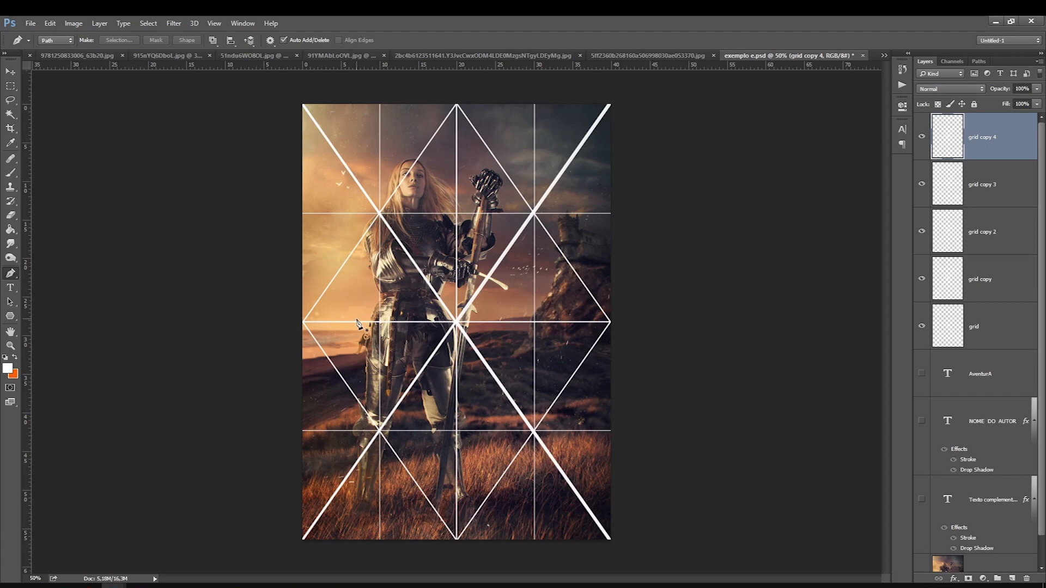
Step: Merge the four grid copies down into the single grid layer
key(ctrl+e)
key(ctrl+e)
key(ctrl+e)
key(ctrl+e)
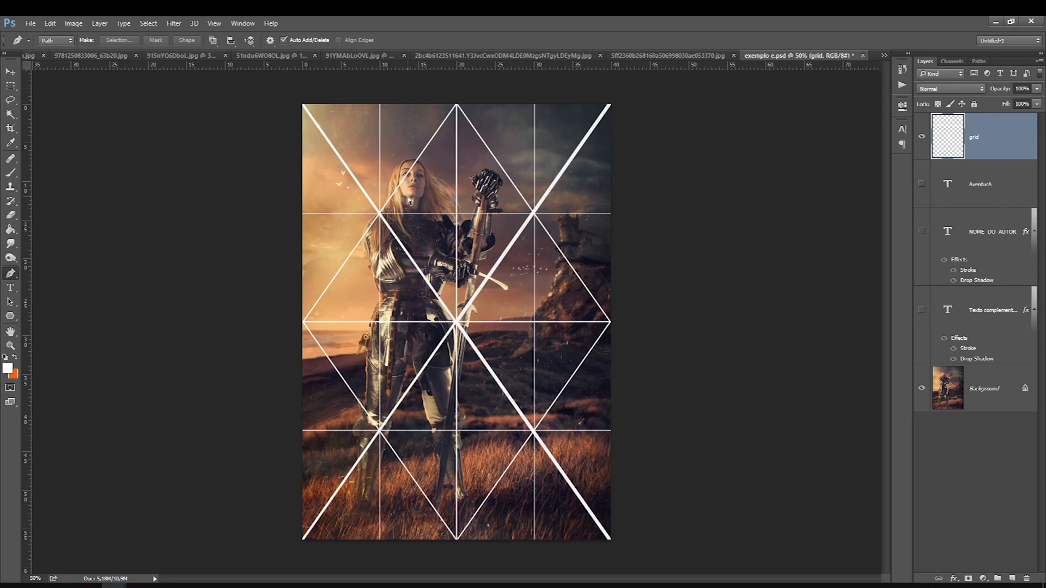
Step: Duplicate the merged grid layer and compress the copy vertically to fit the upper half of the cover
key(ctrl+j)
key(ctrl+t)
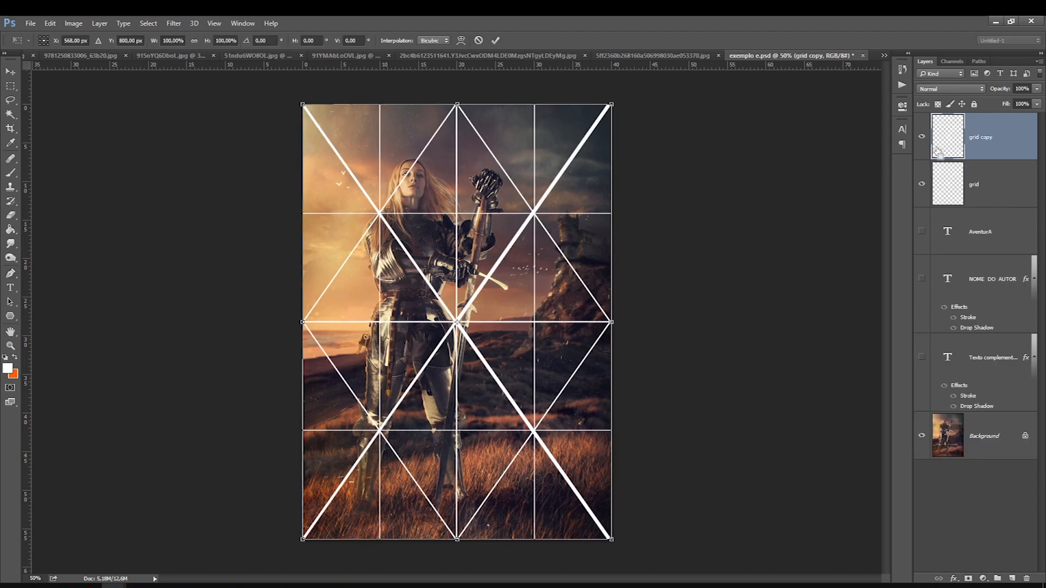
drag(459, 541, 448, 323)
key(Return)
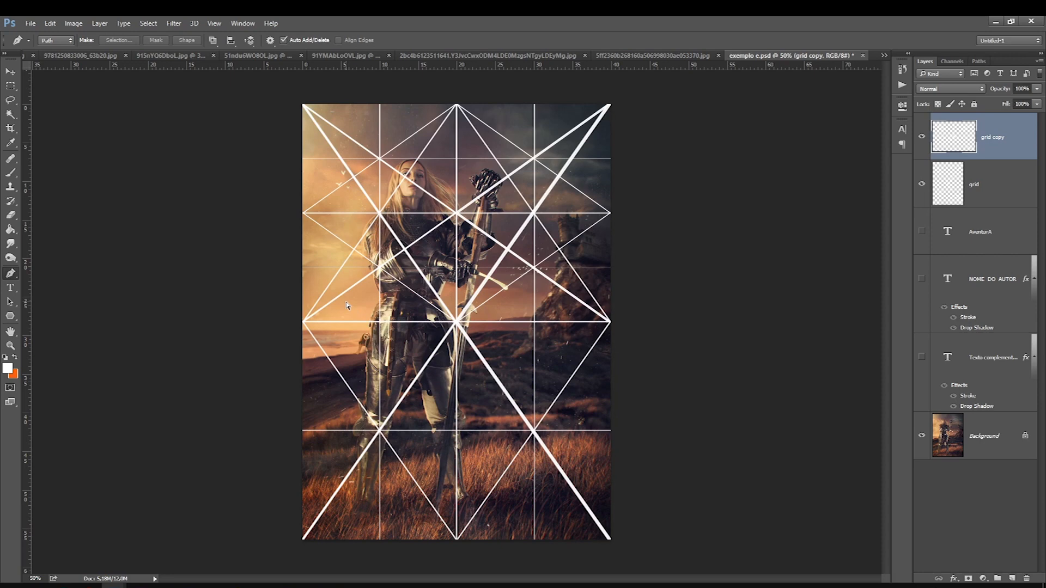
Step: Duplicate the upper-half grid into the lower half of the cover and merge both copies into the grid layer
key(ctrl+j)
key(ctrl+t)
drag(369, 215, 370, 430)
key(Return)
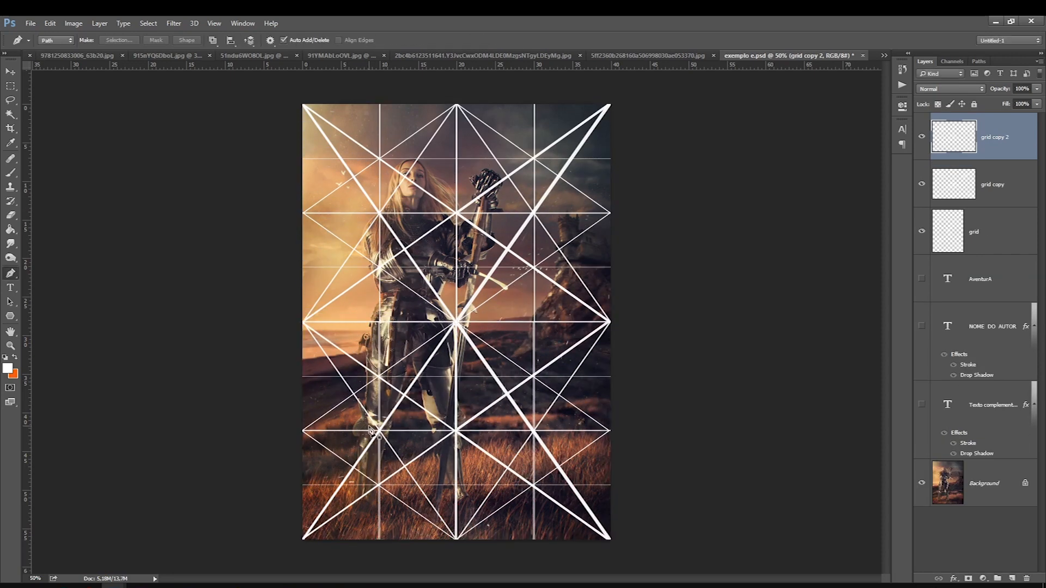
key(ctrl+e)
key(ctrl+e)
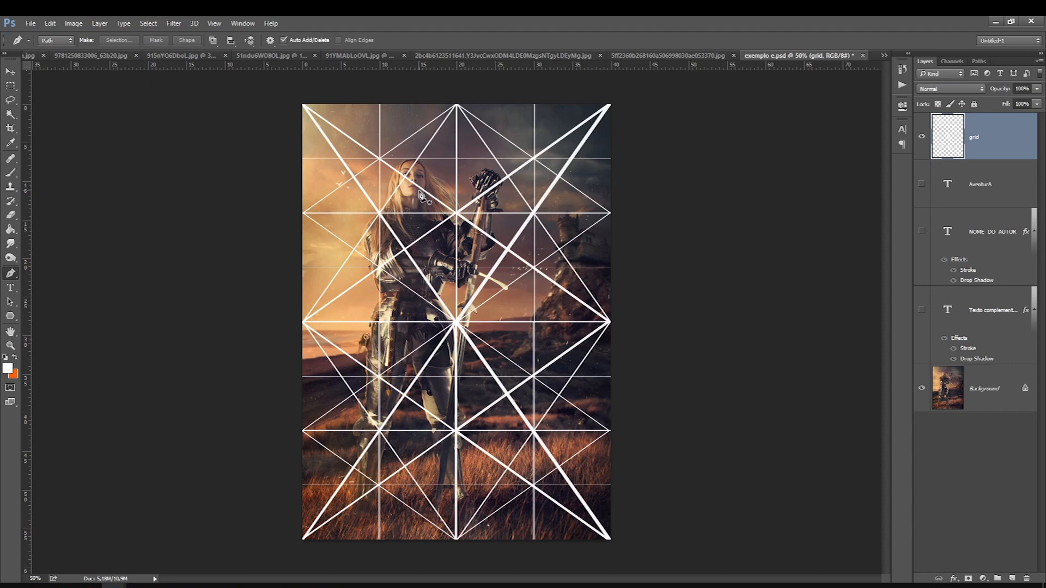
Step: Lower the grid layer's opacity to 18% and brush a thin white horizontal line across the cover near its upper edge
click(1037, 89)
drag(1035, 101, 991, 102)
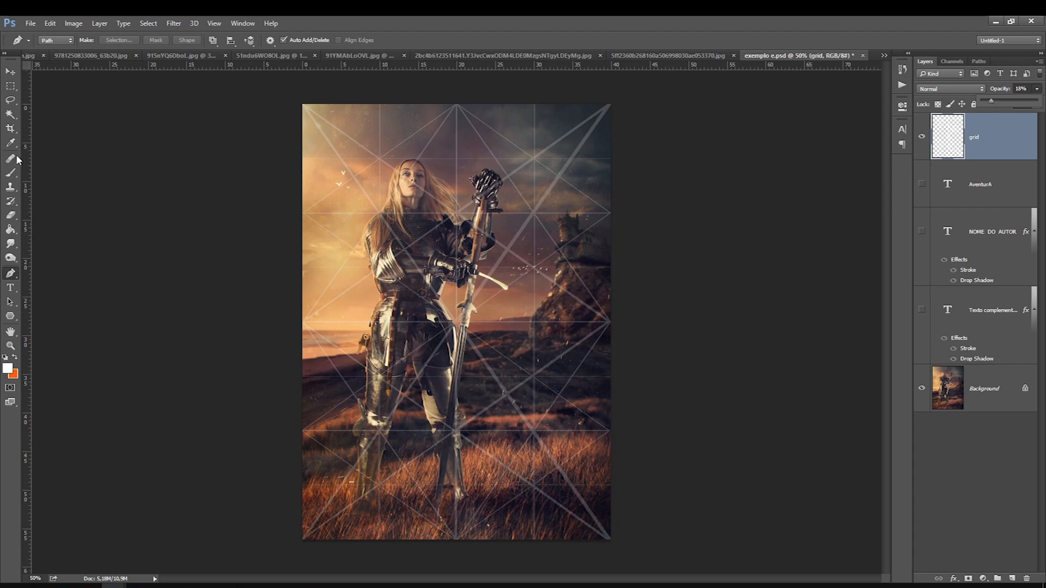
key(b)
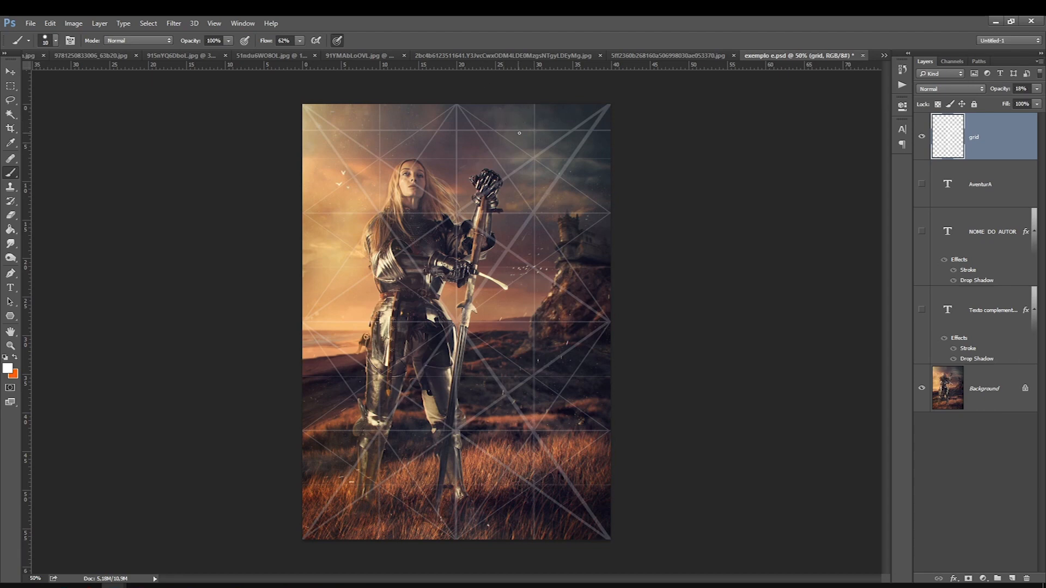
Step: Add a new layer and paint a thin red line along the horizontal guide line near the cover's upper edge
click(1012, 578)
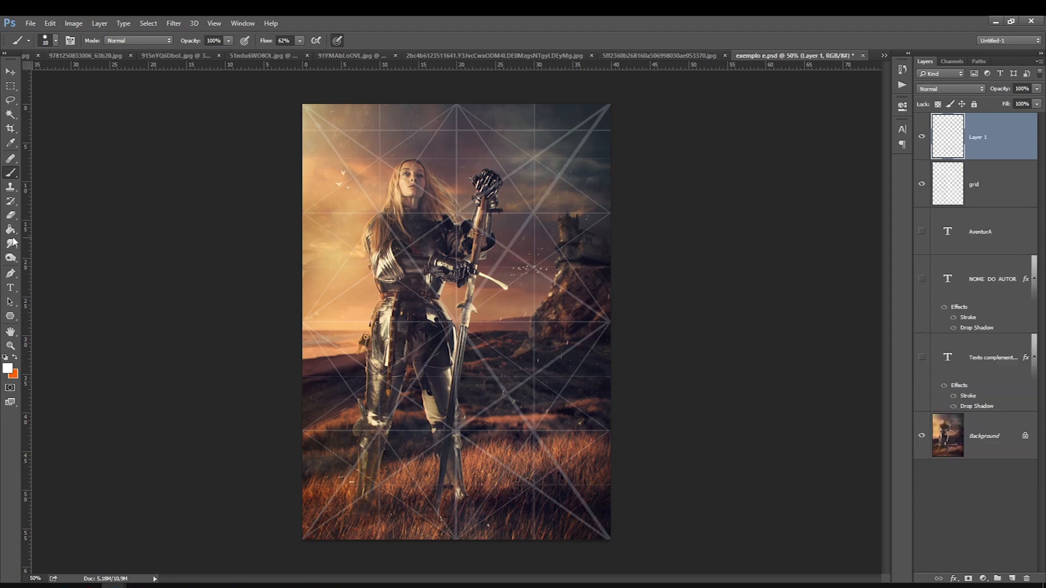
click(16, 359)
click(8, 369)
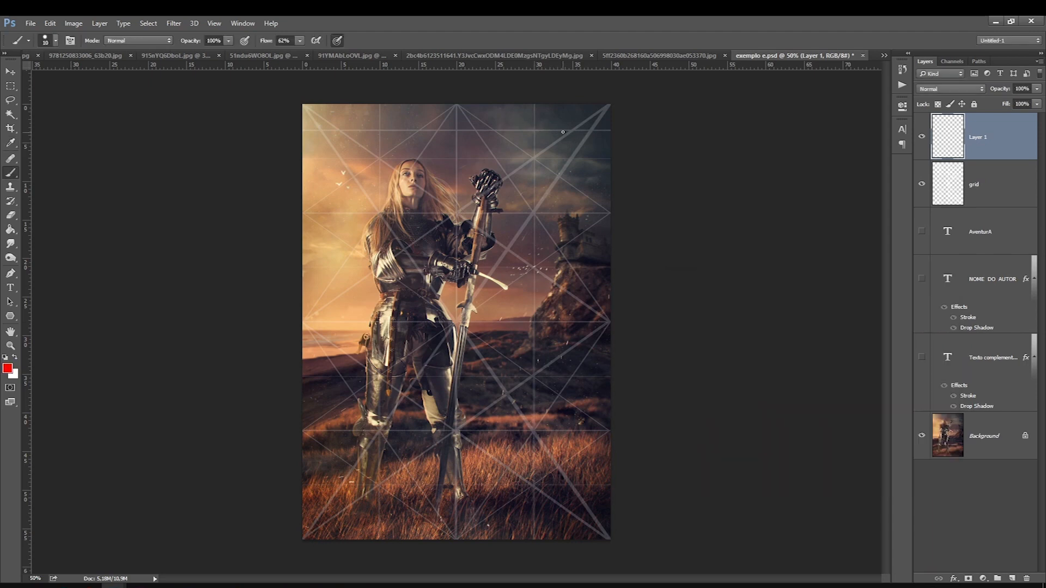
mouse_move(563, 132)
mouse_down()
mouse_move(356, 136)
mouse_move(561, 136)
mouse_move(361, 136)
mouse_move(550, 134)
mouse_move(515, 129)
mouse_up()
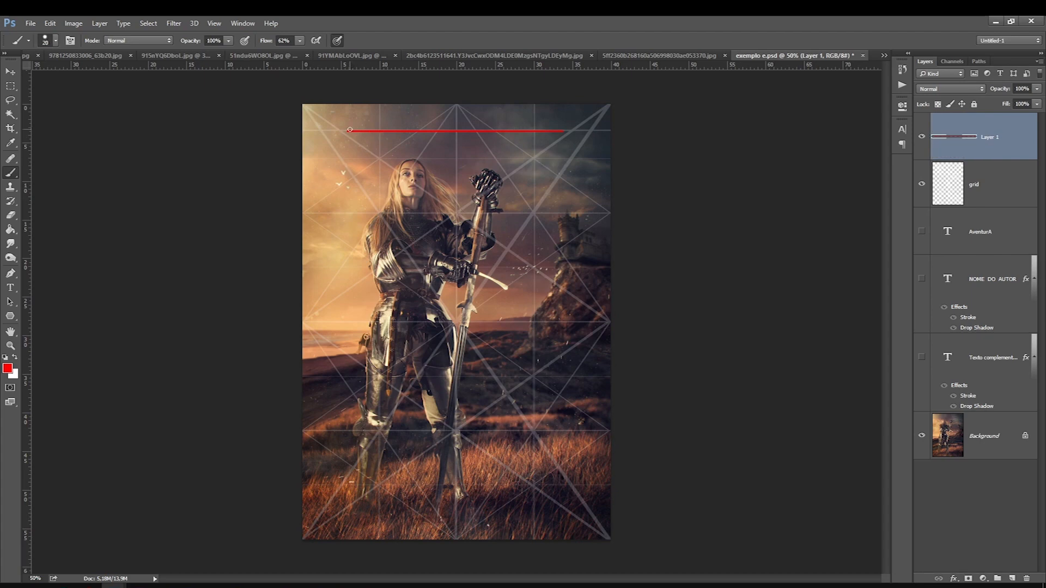
Step: Mark the left end of the red line and thicken the line into a solid bar using a larger square brush
right_click(352, 142)
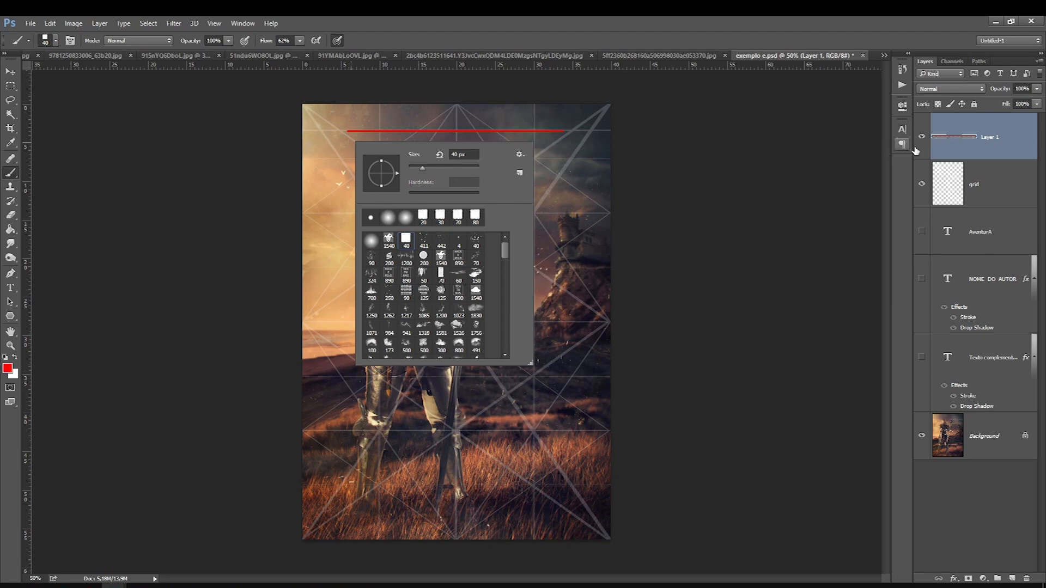
key(Escape)
key(bracketleft)
key(bracketleft)
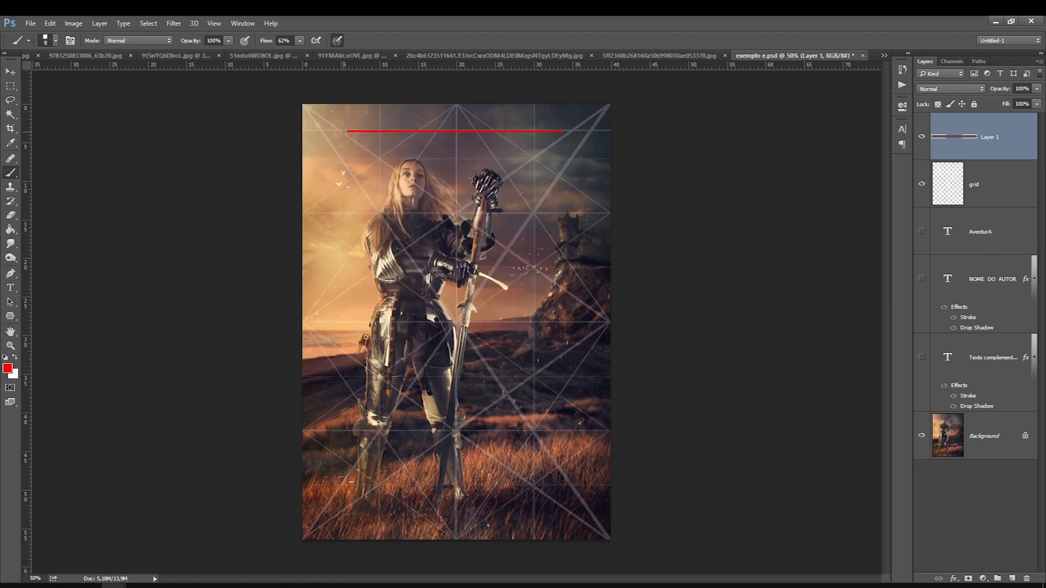
drag(343, 127, 343, 137)
drag(536, 158, 351, 158)
key(ctrl+z)
key(bracketright)
key(bracketright)
key(bracketright)
key(bracketright)
mouse_move(567, 129)
mouse_down()
mouse_move(360, 136)
mouse_move(340, 127)
mouse_move(559, 126)
mouse_up()
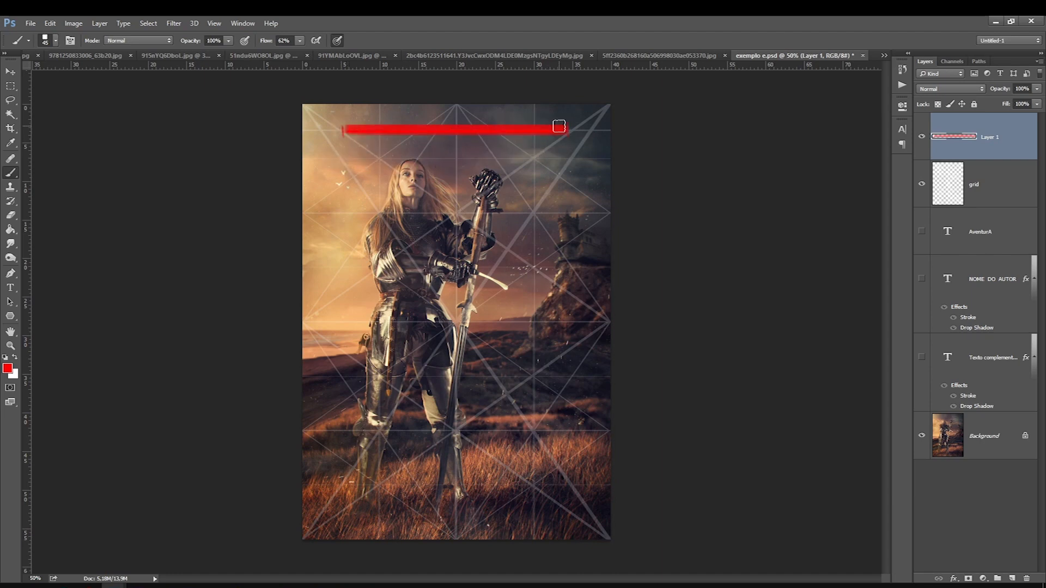
key(bracketleft)
Step: Raise the grid layer's opacity to 46%
click(8, 87)
click(992, 186)
click(1038, 89)
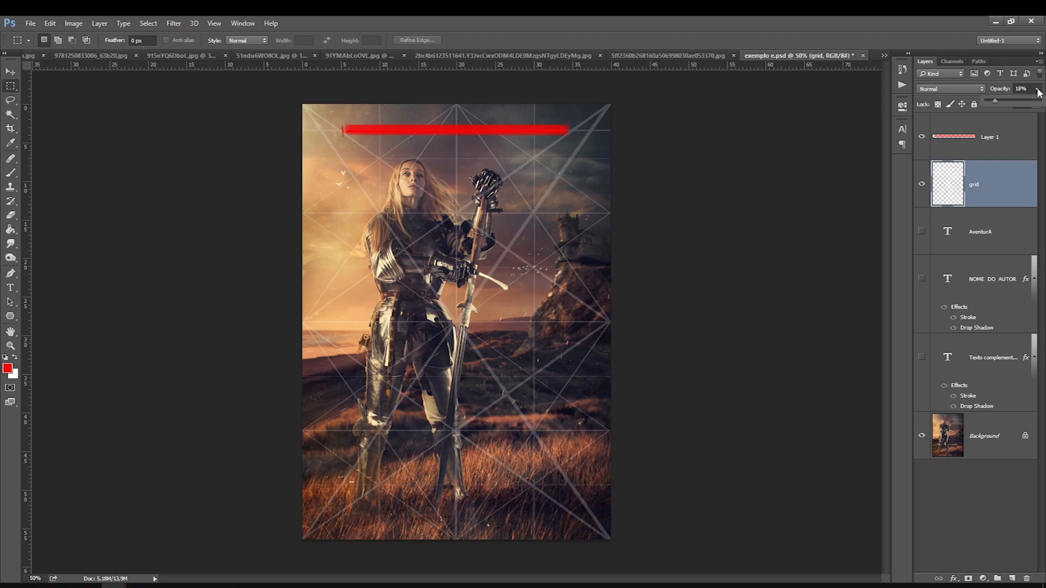
click(1010, 102)
Step: On the red bar's layer, select a wide rectangular area across the lower part of the cover and fill it with red
click(989, 155)
mouse_move(354, 469)
mouse_down()
mouse_move(361, 450)
mouse_move(373, 491)
mouse_move(559, 484)
mouse_move(560, 504)
mouse_up()
key(g)
click(423, 483)
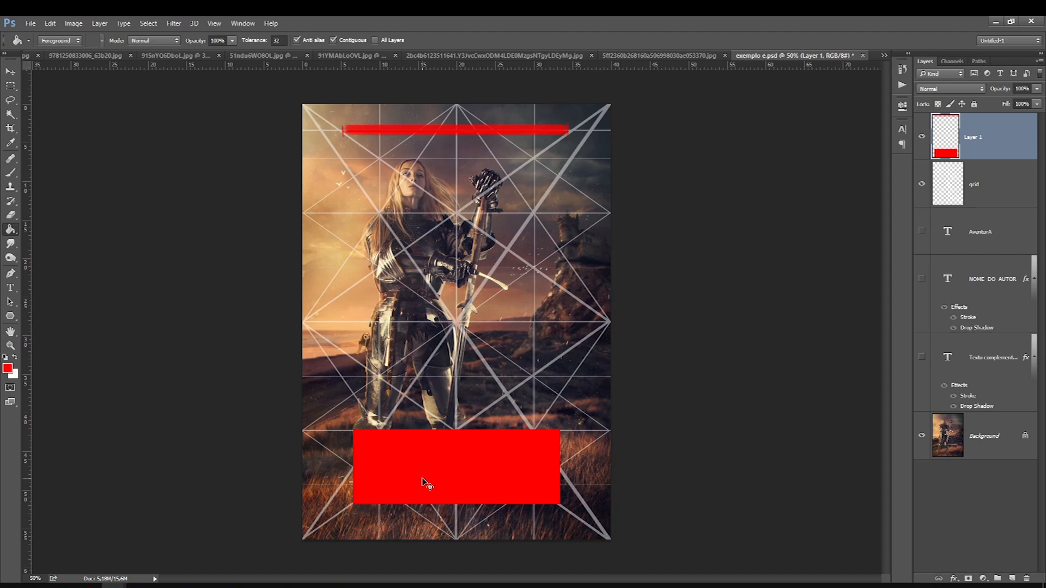
Step: Select the red bar near the cover's upper edge and move it below the large red rectangle
key(ctrl+minus)
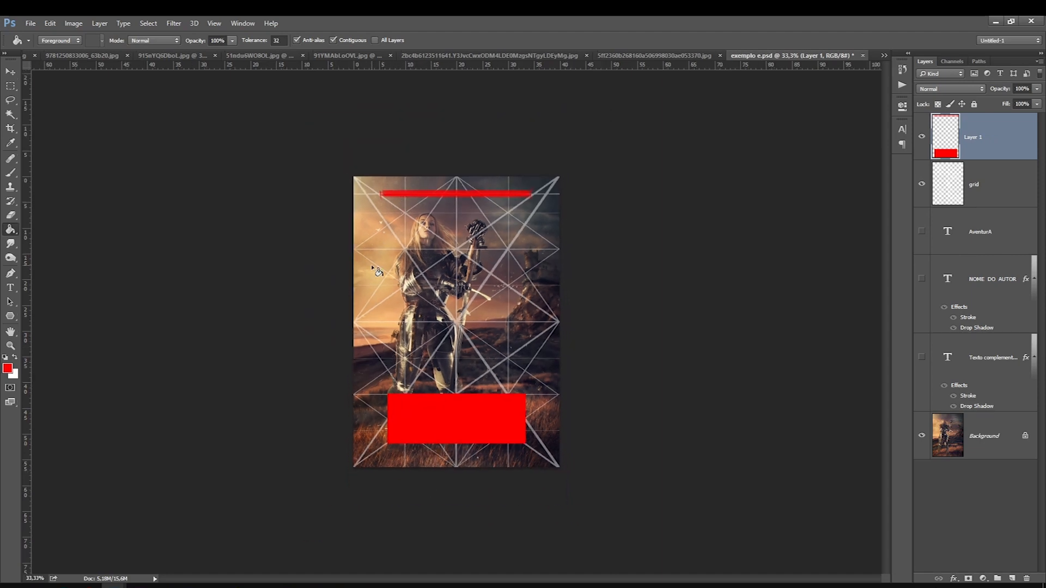
click(11, 86)
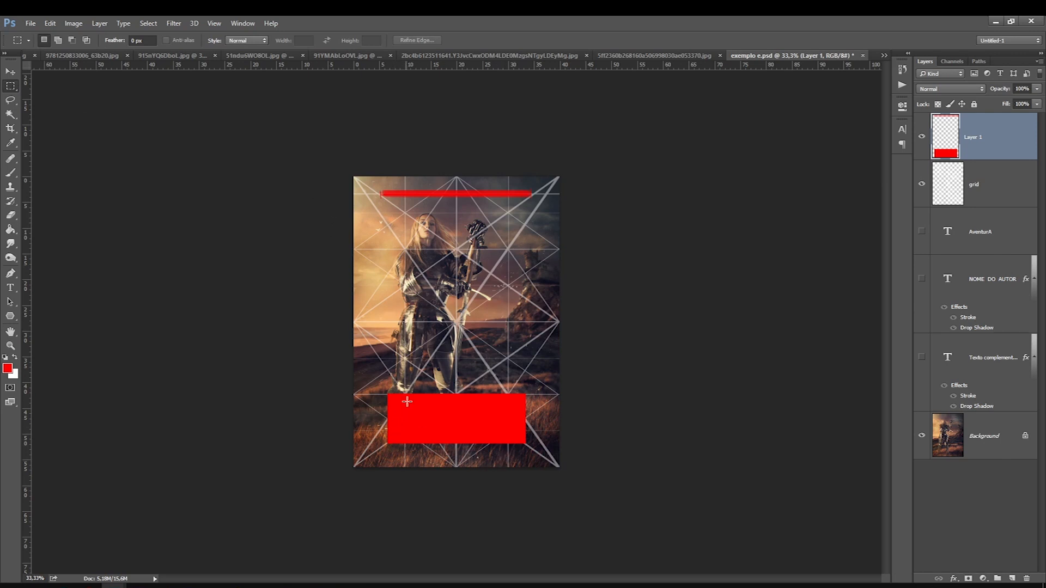
drag(372, 181, 559, 208)
key(ctrl+t)
drag(411, 196, 384, 461)
key(Return)
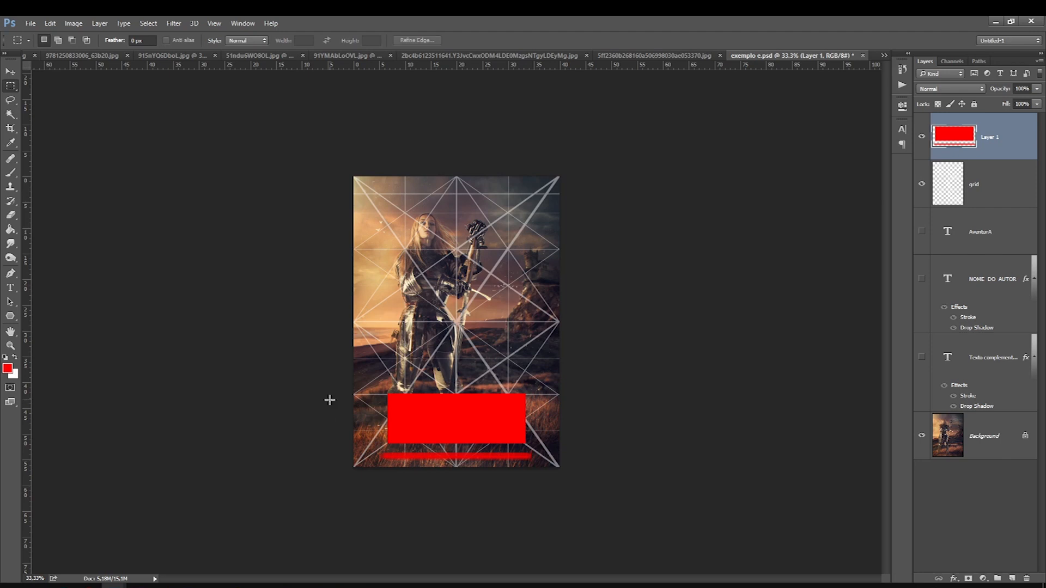
Step: Hide the red block layer and brush a white horizontal line on the grid layer near the cover's lower edge
click(922, 137)
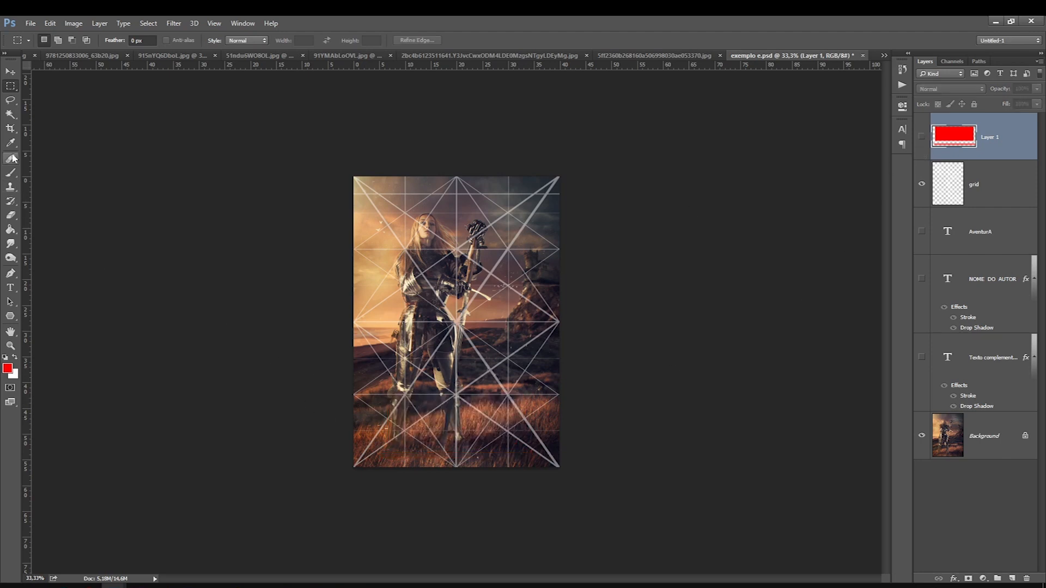
click(11, 172)
key(x)
click(966, 202)
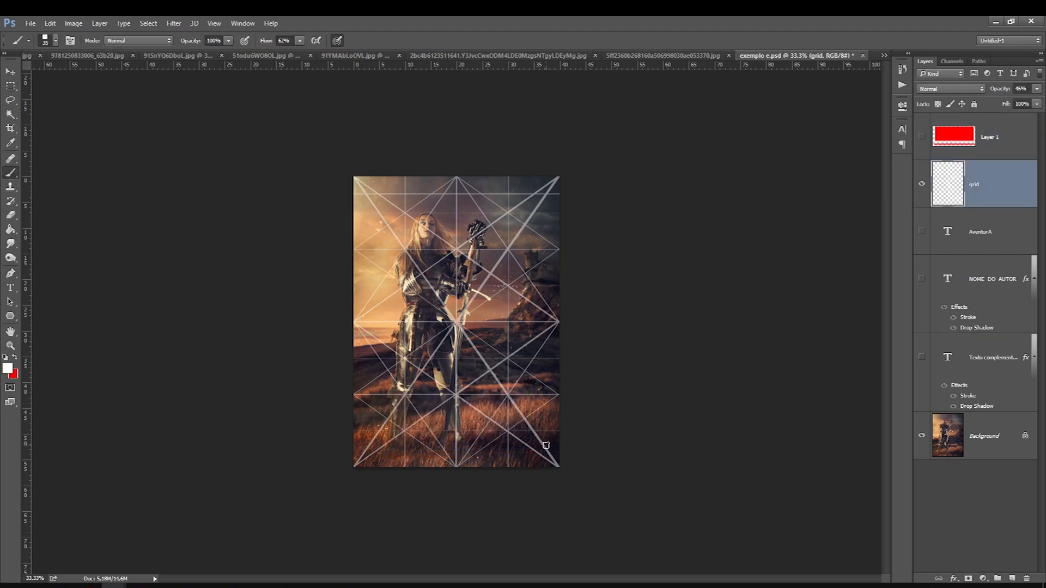
key(ctrl+0)
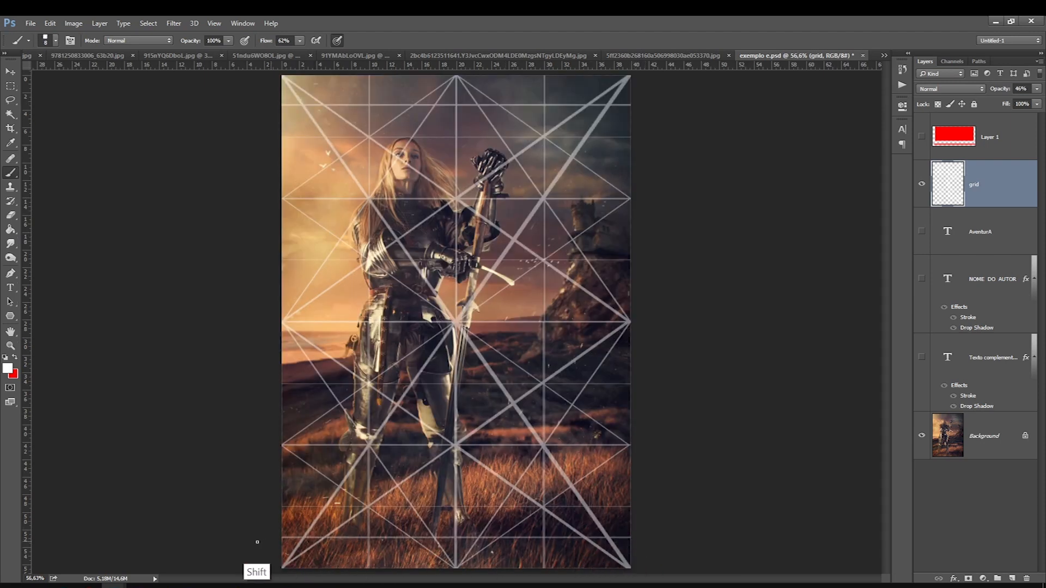
Step: Show the red block layer again and nudge the thin bar up onto the lowest horizontal grid line, then deselect it
click(922, 138)
key(alt+bracketright)
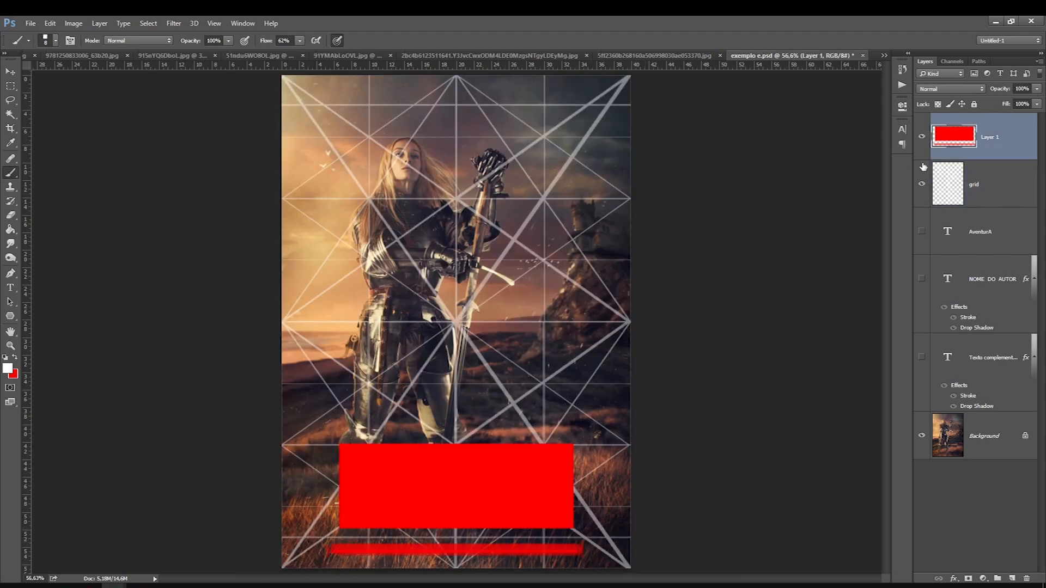
click(10, 85)
drag(592, 542, 292, 560)
key(ctrl+t)
key(shift+Up)
key(shift+Up)
key(Return)
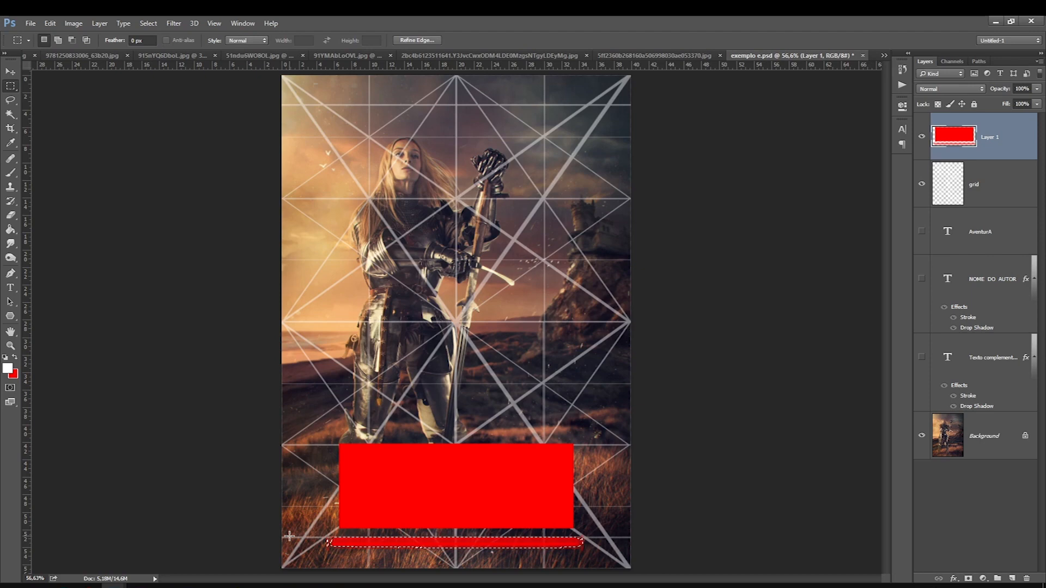
key(ctrl+d)
Step: Place ruler guides through the cover's horizontal and vertical centre and near both side margins, and hide the red block layer
drag(30, 310, 356, 453)
drag(27, 330, 584, 489)
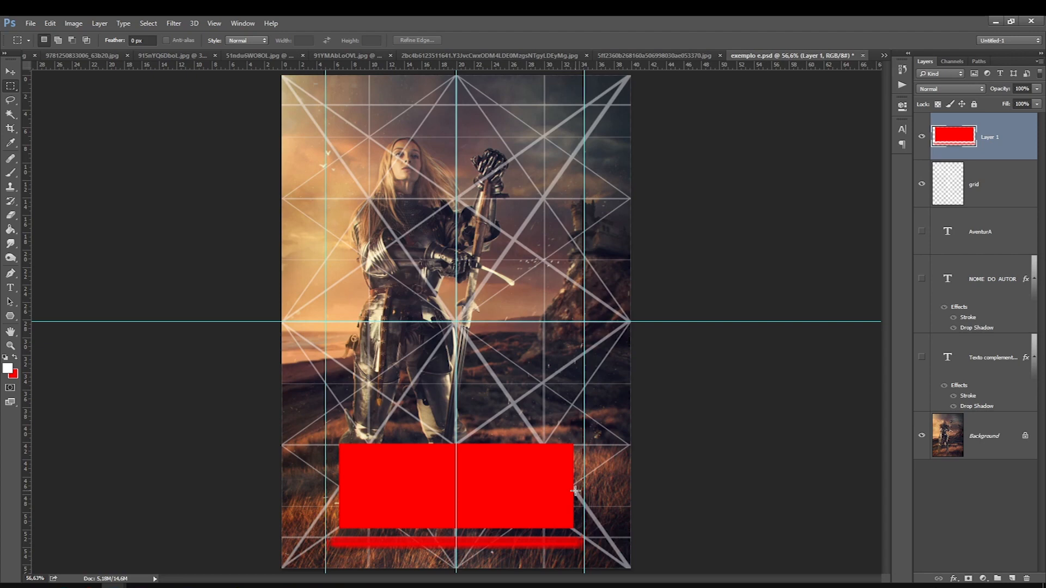
click(922, 136)
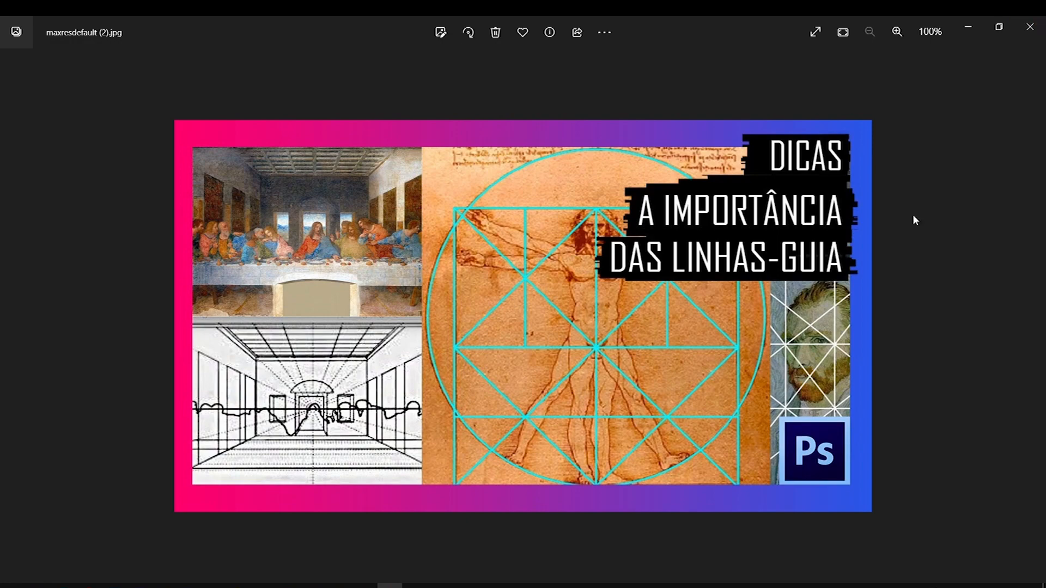
Step: Close the guide-lines picture and compare the cover with the grid and red block layers toggled off and on
click(1029, 27)
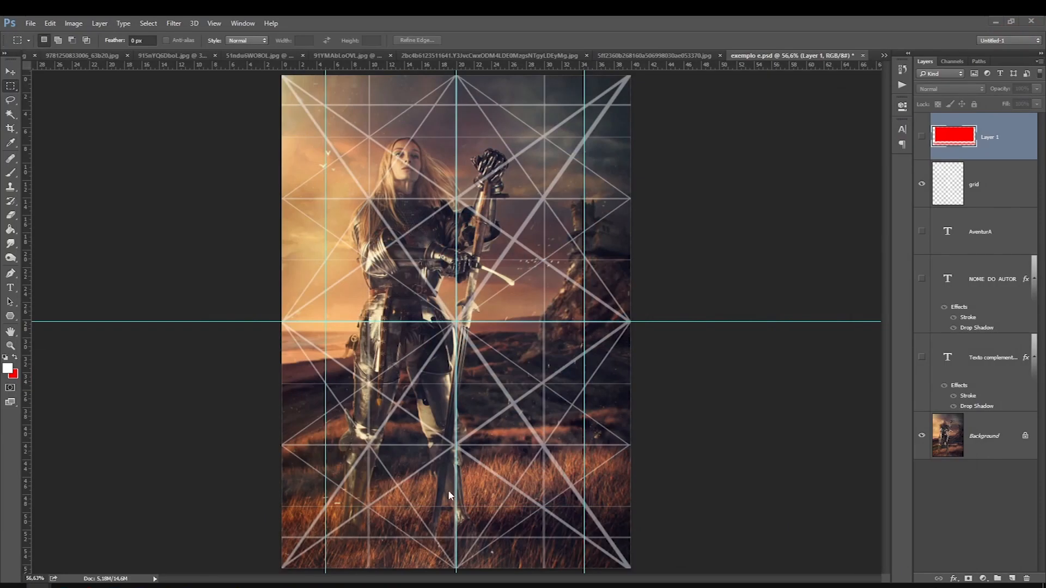
click(922, 184)
click(922, 185)
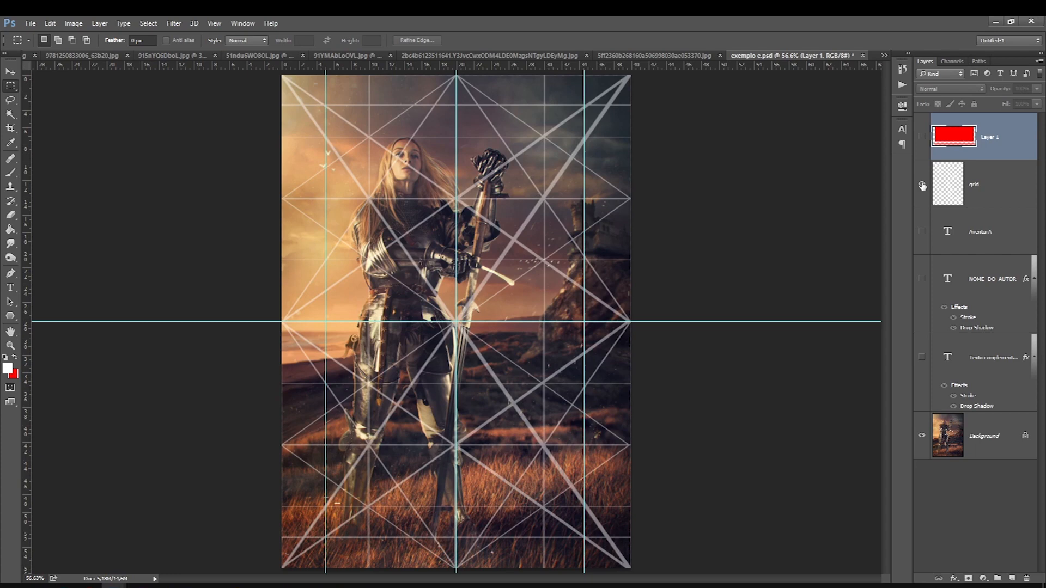
click(920, 140)
click(921, 140)
click(981, 201)
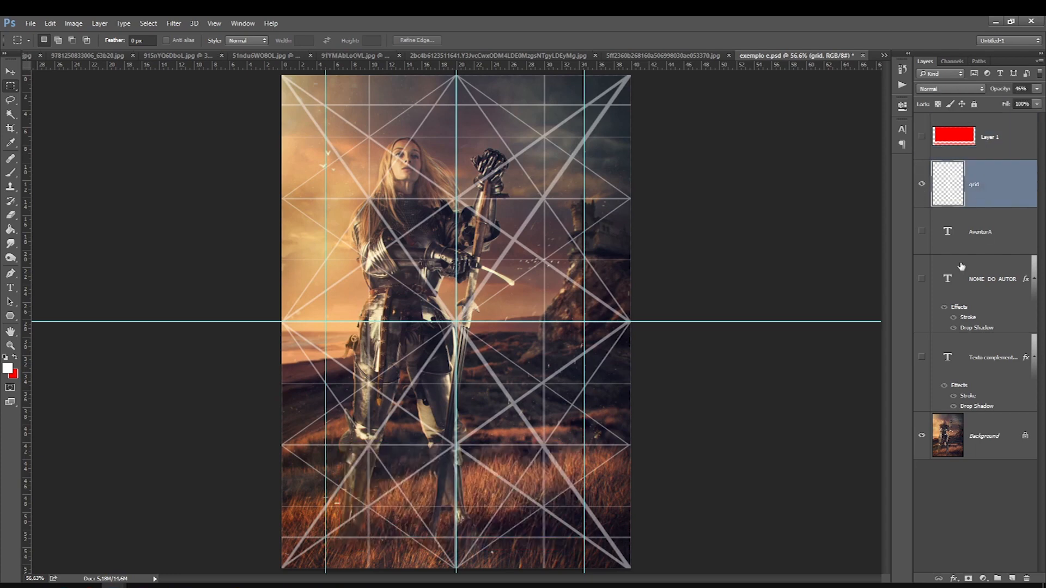
Step: Show the title, author name and complementary text layers on the cover
click(922, 232)
click(922, 279)
click(921, 354)
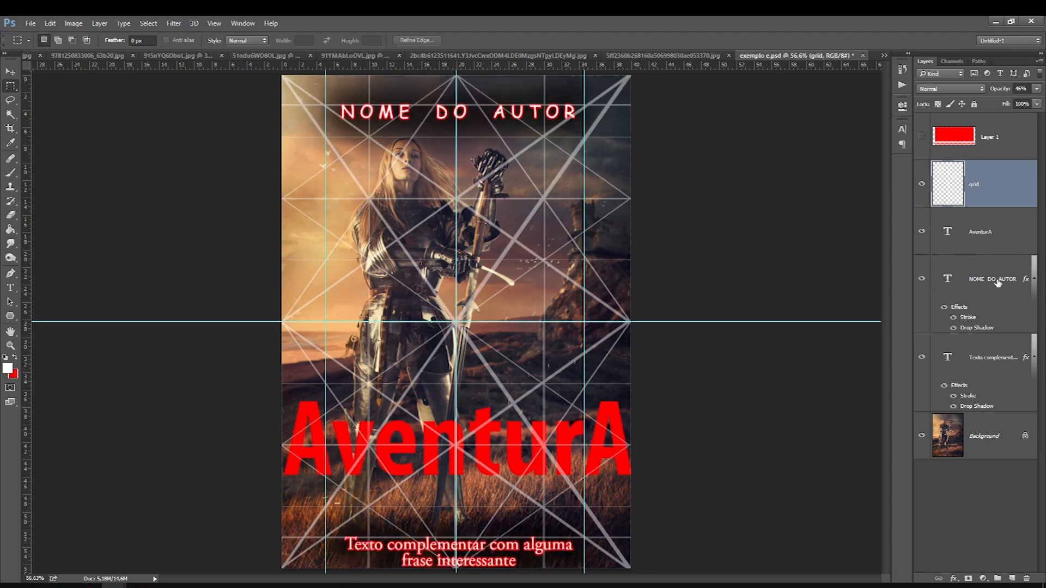
Step: Remove the stroke and drop shadow effects from the author name and complementary text layers
click(995, 280)
click(979, 224)
click(11, 289)
drag(959, 307, 1026, 578)
mouse_move(952, 352)
mouse_down()
mouse_move(982, 394)
mouse_move(1027, 578)
mouse_up()
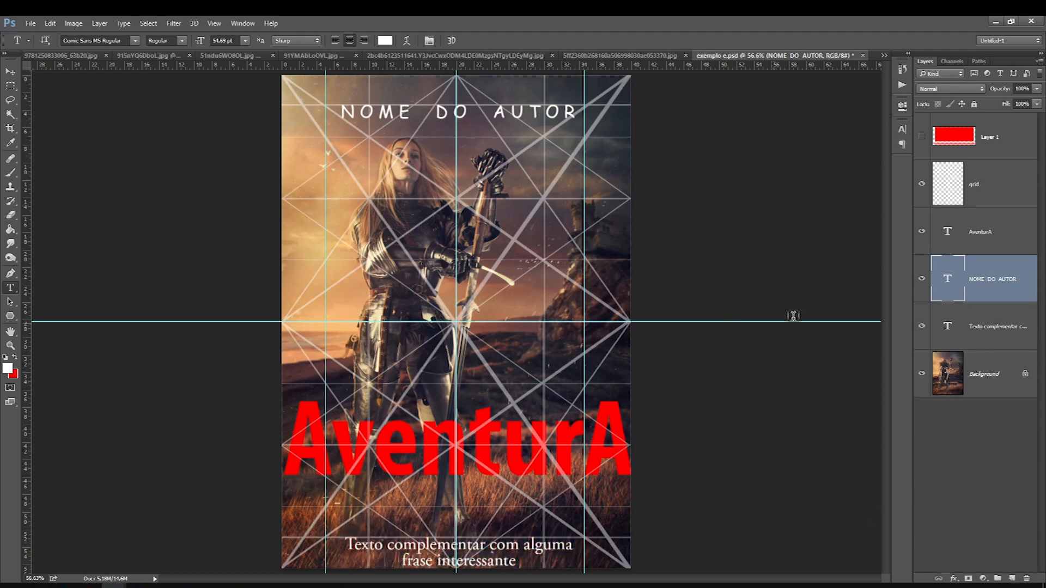
Step: Change the font of the "NOME DO AUTOR" text to Adobe Garamond Pro Regular
click(982, 233)
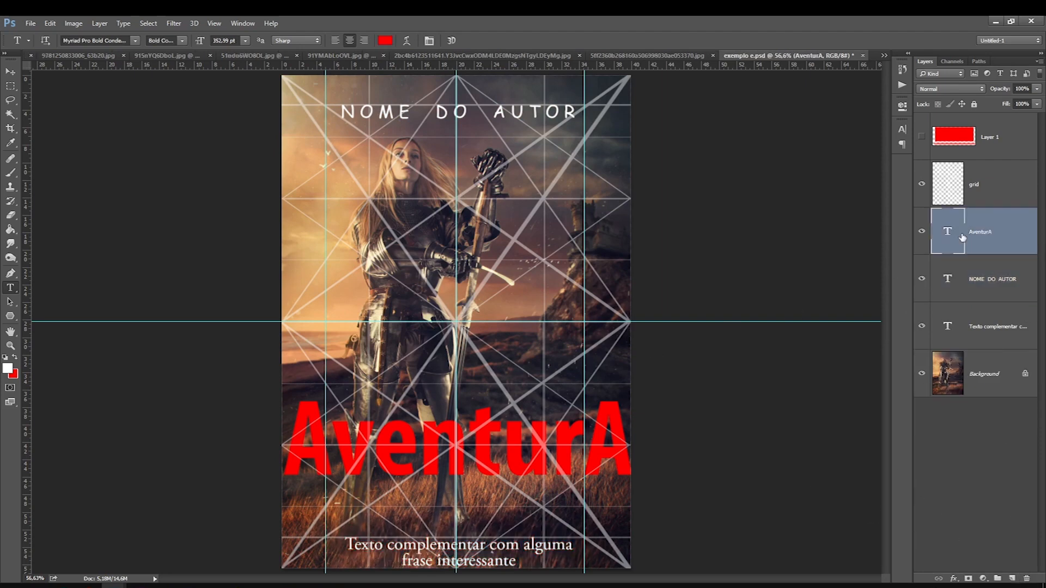
click(443, 109)
key(ctrl+a)
click(100, 40)
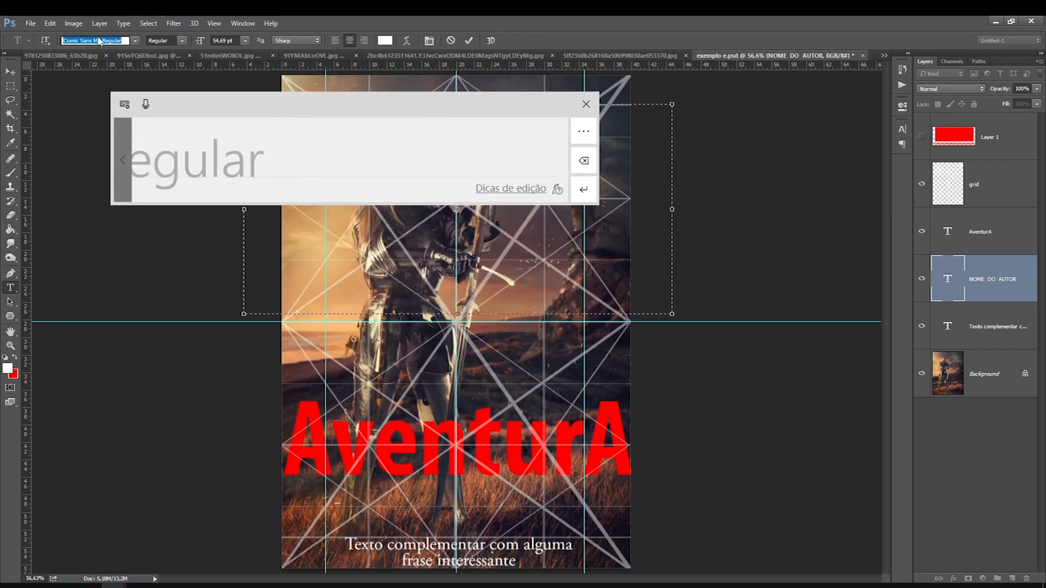
text(gara)
click(161, 72)
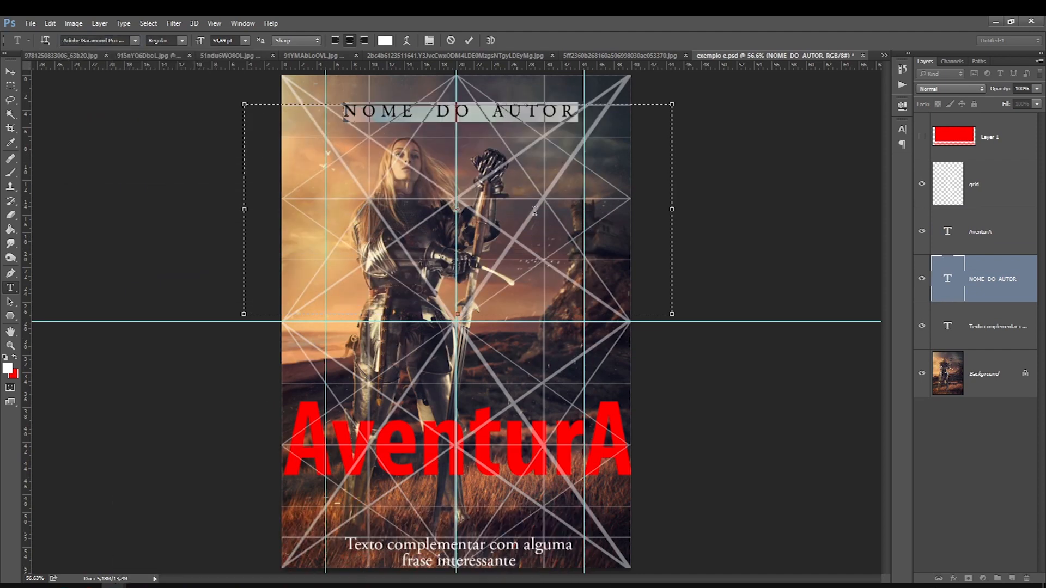
click(701, 217)
Step: Change the font of the "AventurA" title to Adobe Garamond Pro Regular and keep the whole title selected for editing
click(192, 429)
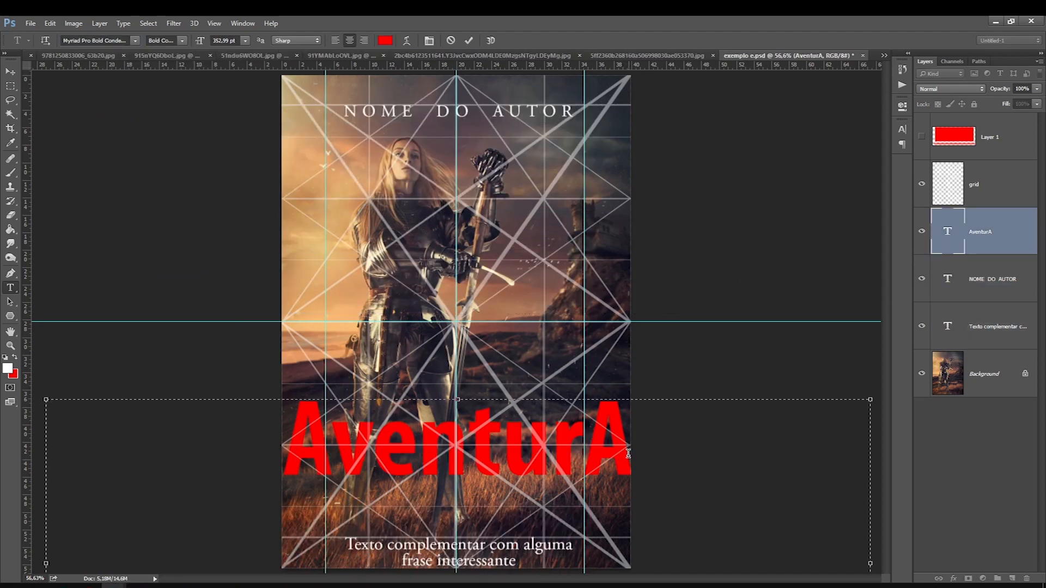
key(ctrl+a)
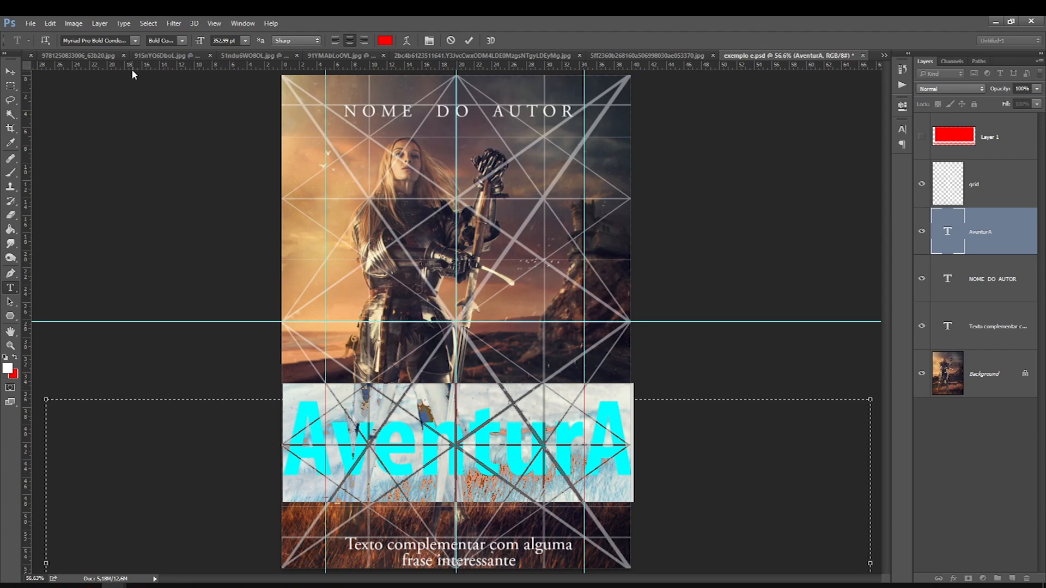
click(96, 40)
text(gara)
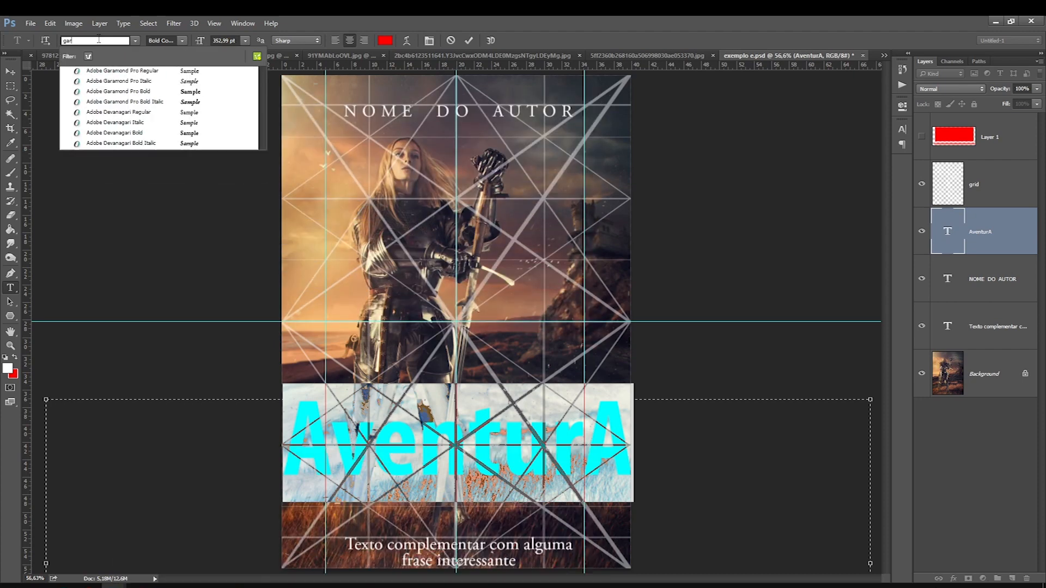
click(146, 72)
click(467, 434)
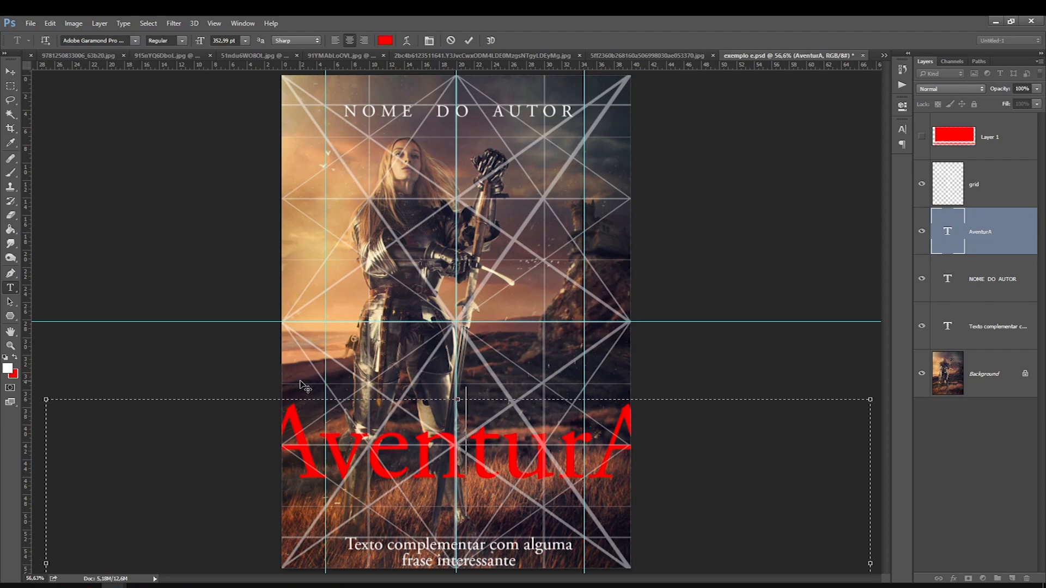
key(ctrl+a)
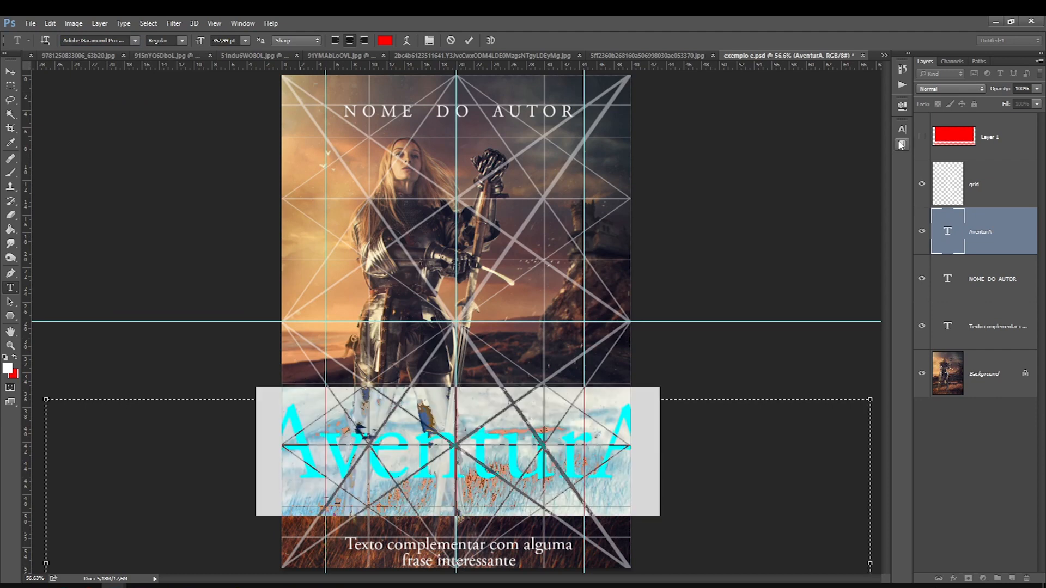
Step: Set the text colour of the "AventurA" title to white
click(385, 40)
drag(723, 375, 599, 228)
click(917, 304)
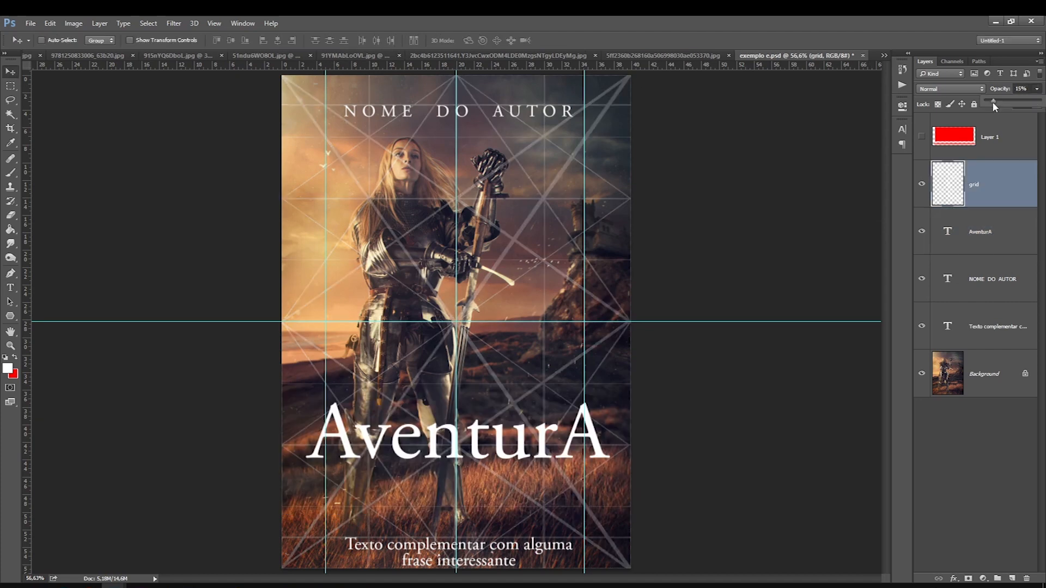
Step: Lower the grid layer's opacity to 13% and delete the hidden red rectangle layer above it
drag(993, 101, 992, 102)
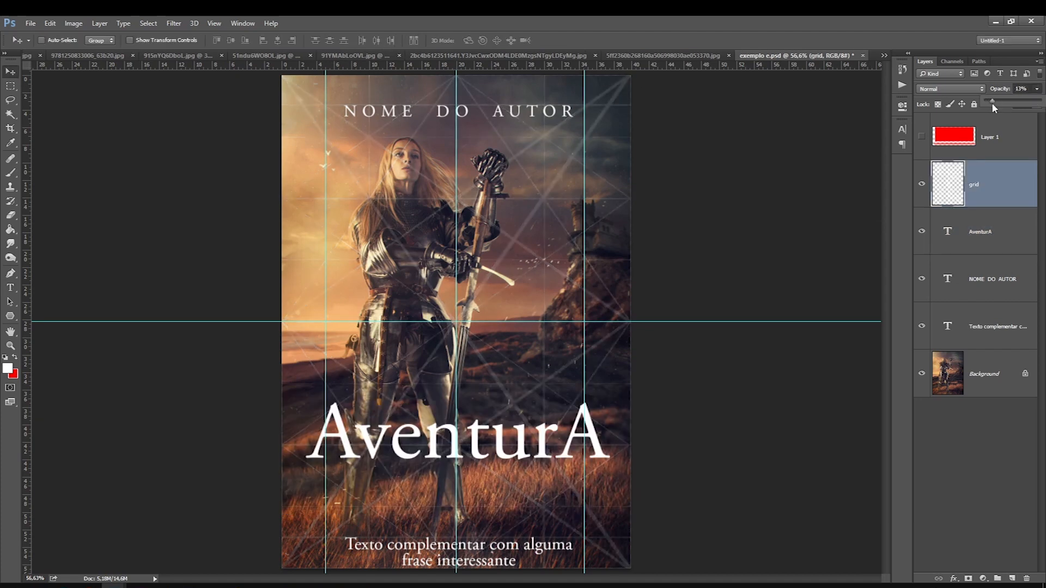
click(981, 239)
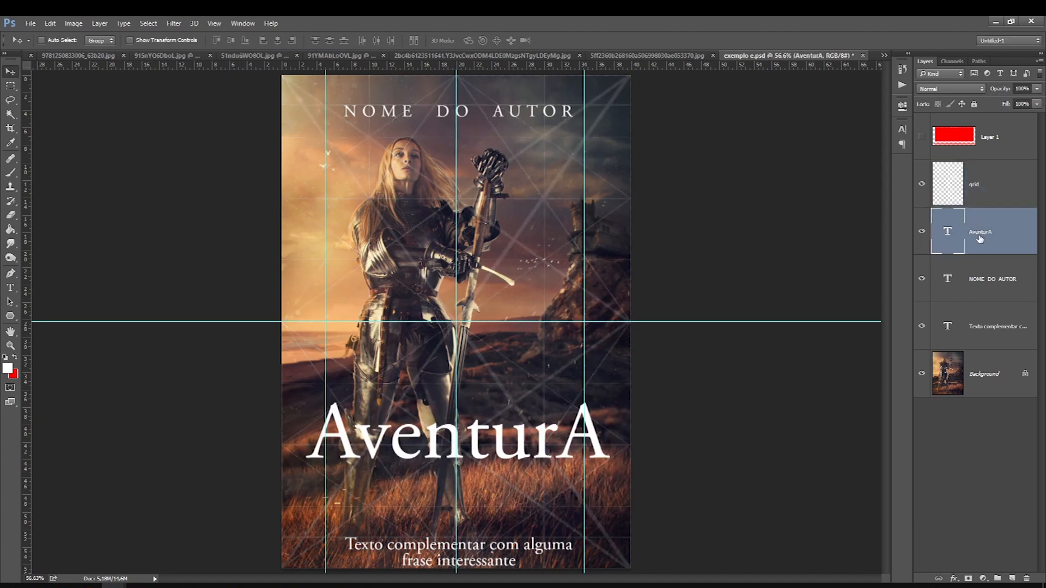
click(957, 143)
click(922, 138)
click(922, 138)
key(Delete)
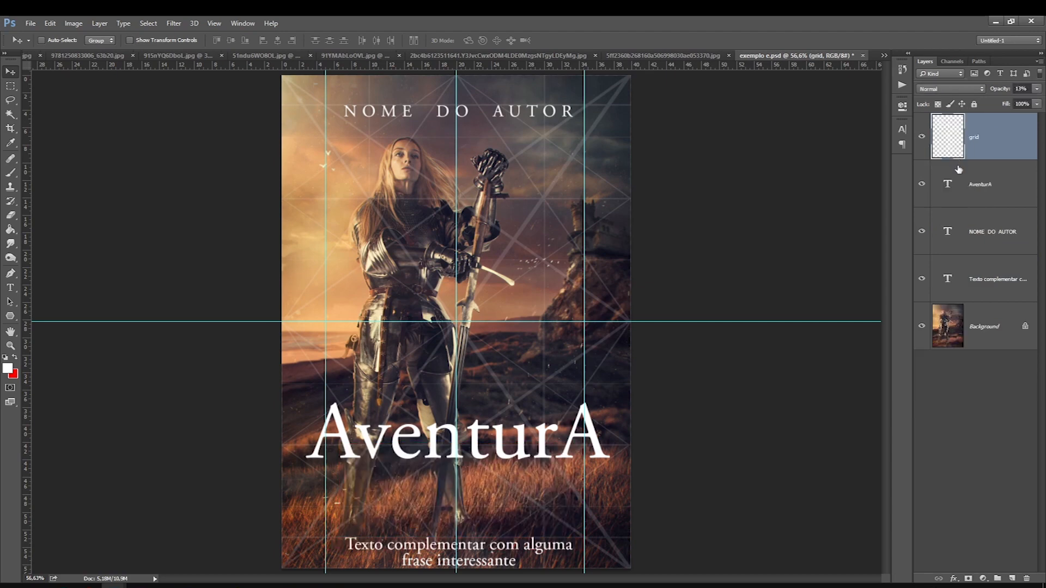
Step: Toggle the visibility of the complementary text, author name and title layers to check each one on the cover
click(951, 203)
click(990, 240)
click(922, 279)
click(922, 279)
click(922, 231)
click(922, 231)
click(922, 184)
click(921, 188)
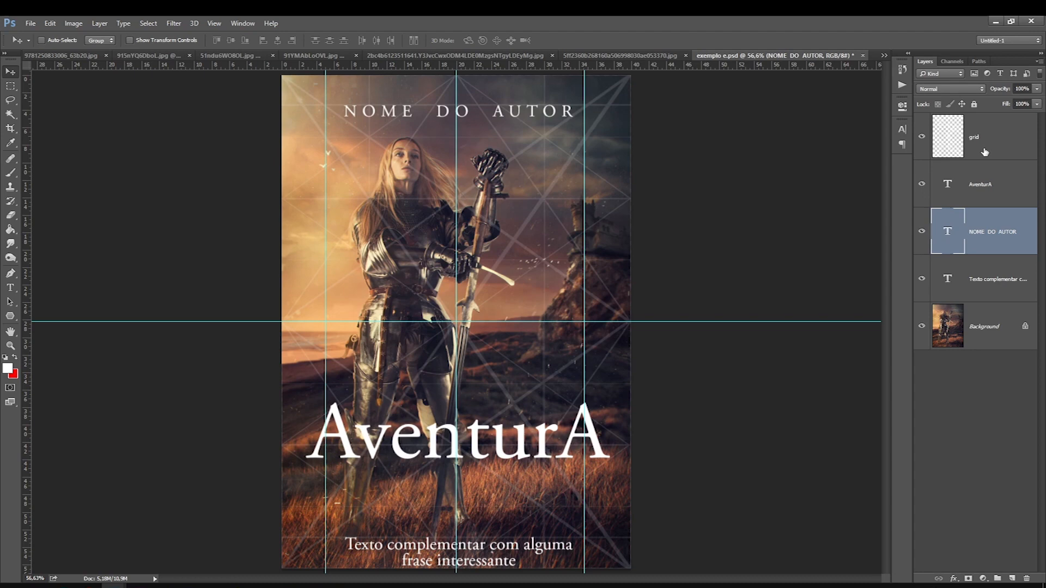
Step: Move the "NOME DO AUTOR" text slightly higher, just above the cover's upper horizontal grid line
click(979, 187)
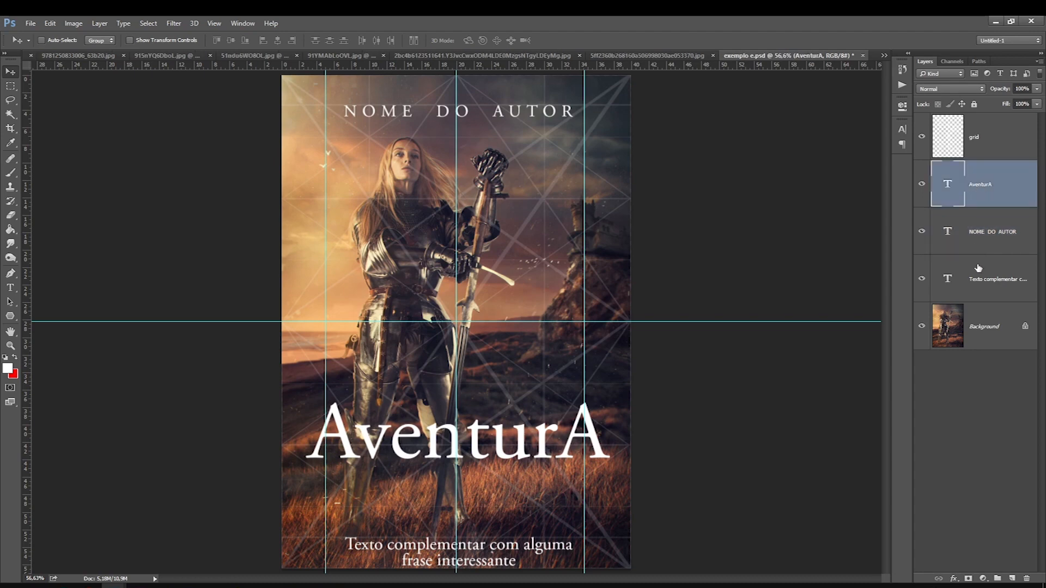
click(975, 248)
key(ctrl+t)
drag(297, 216, 297, 205)
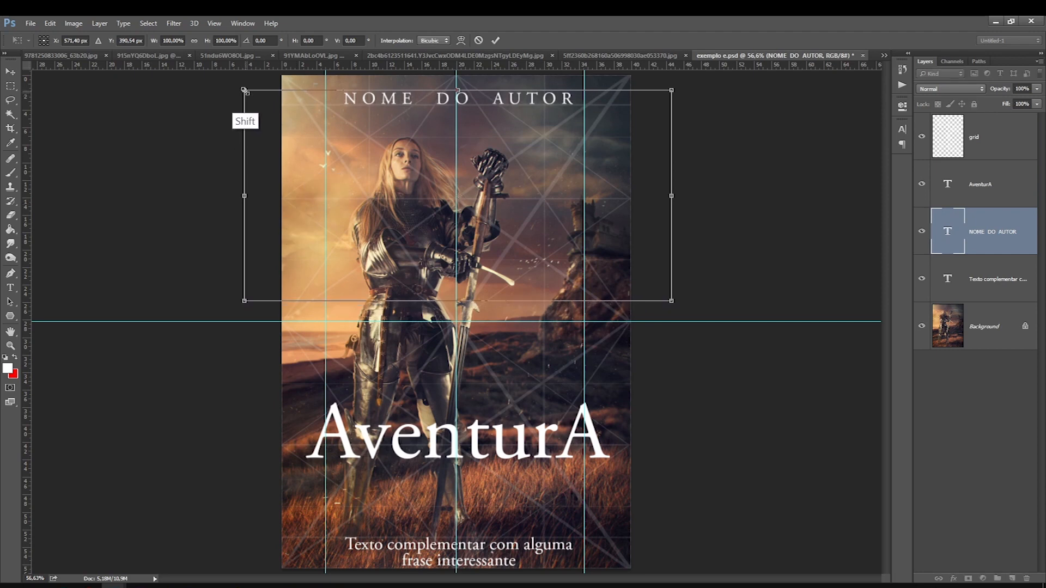
key(Return)
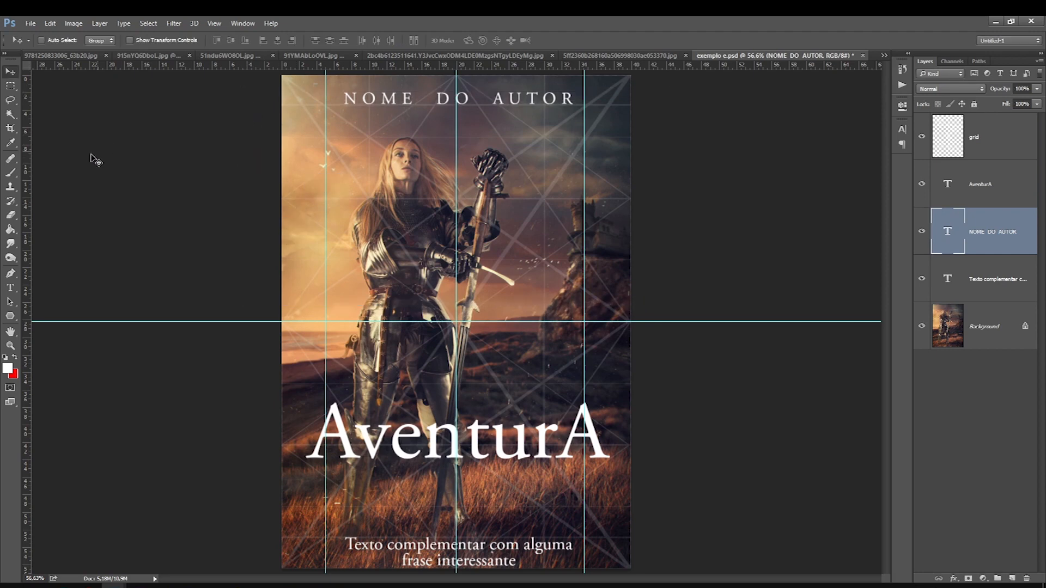
Step: Raise the grid layer's opacity to 84% and place a vertical guide at the first letter of the author name
click(1001, 138)
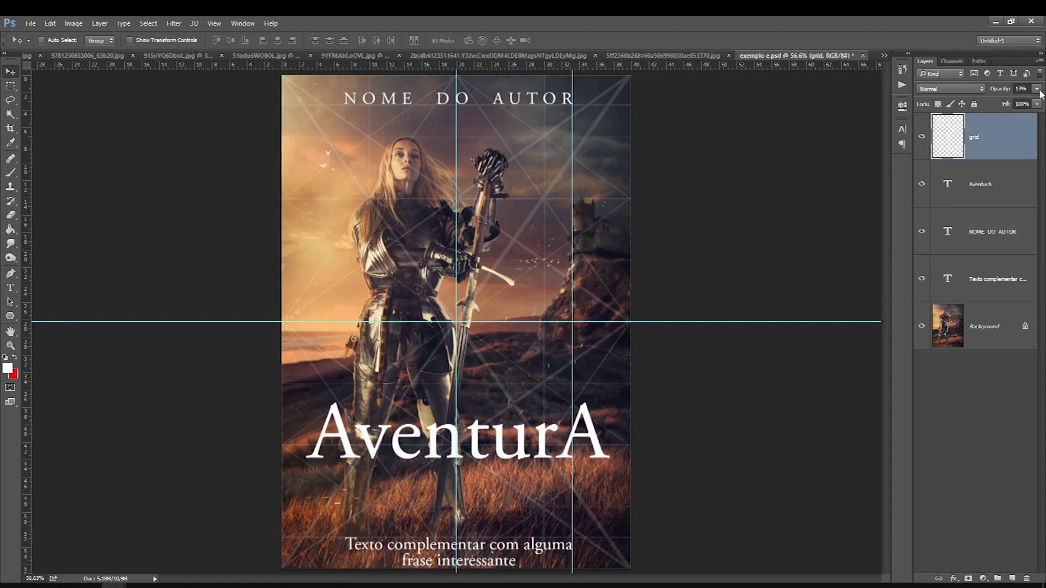
click(1037, 89)
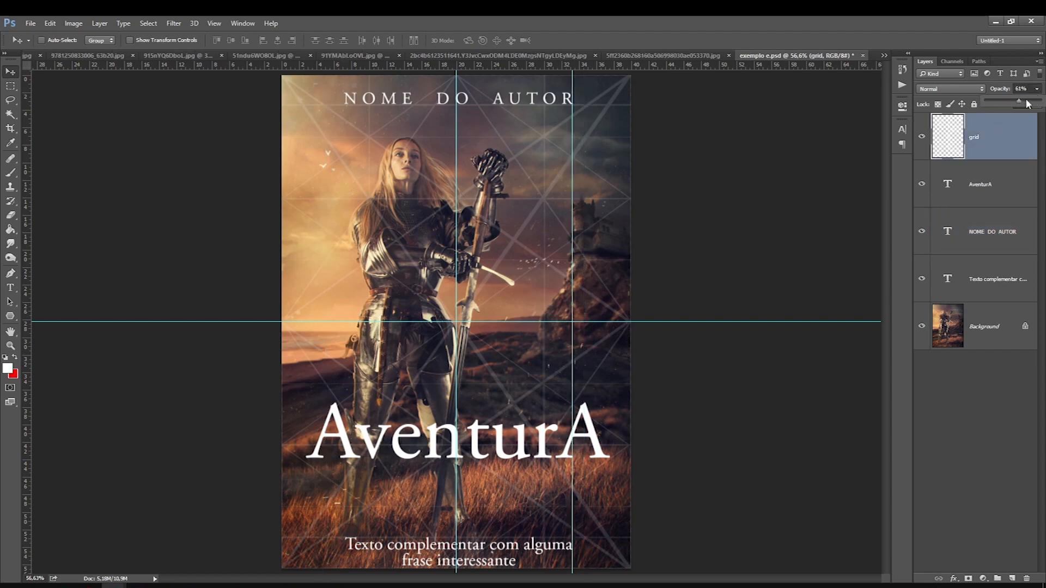
click(1031, 101)
drag(25, 217, 340, 156)
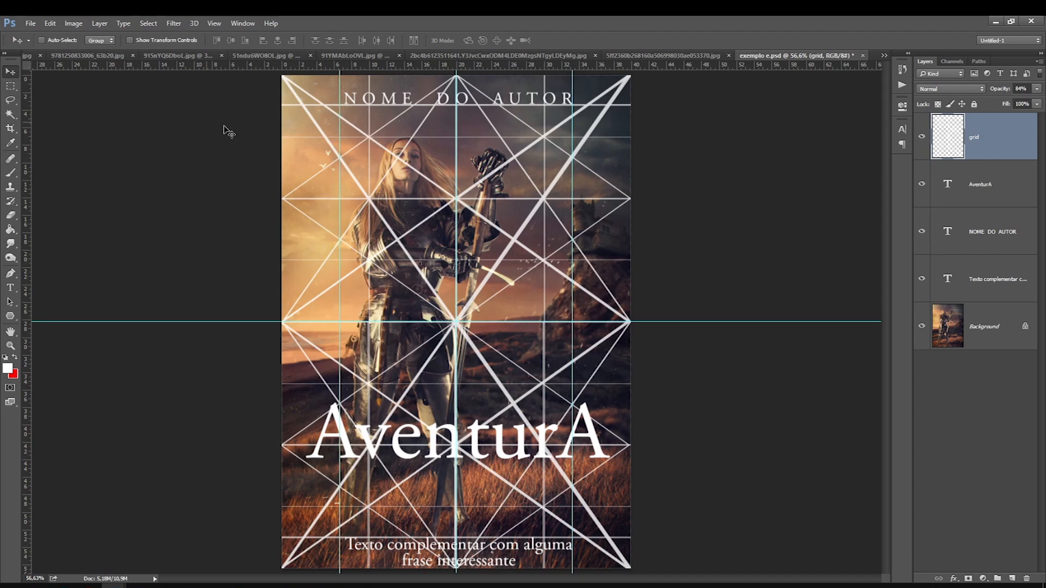
Step: Shift the "NOME DO AUTOR" text slightly so it fits between the two outer vertical guides
click(989, 240)
key(ctrl+t)
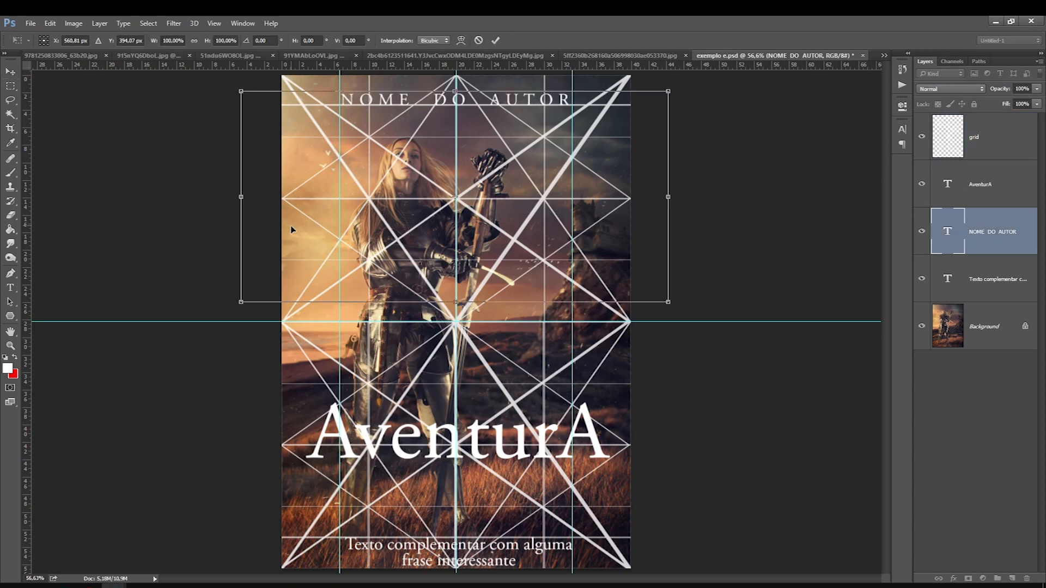
key(Escape)
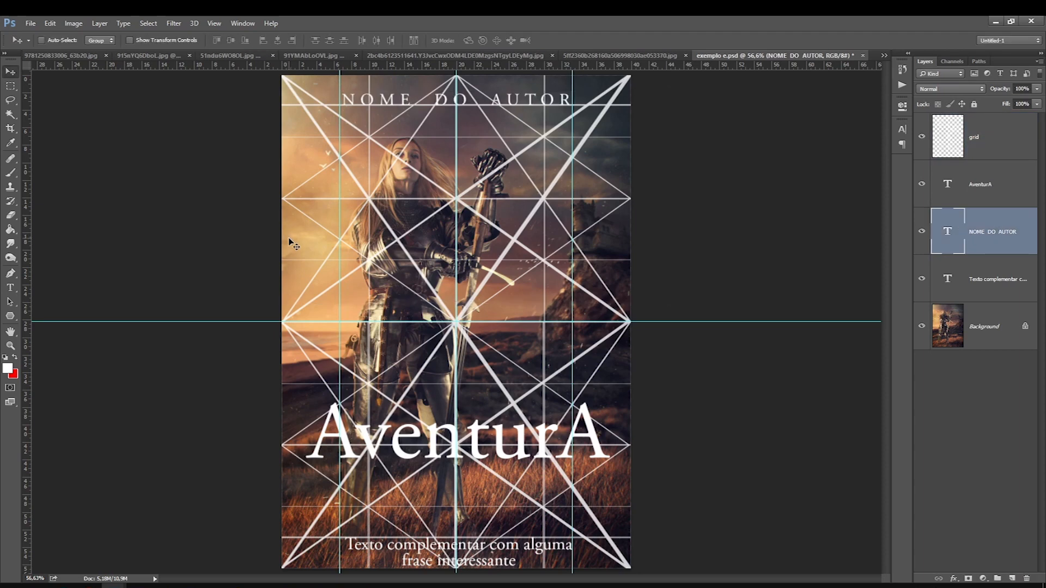
Step: Select a rectangular area over the middle of the author name and add new layers above the grid
click(10, 86)
drag(371, 92, 546, 110)
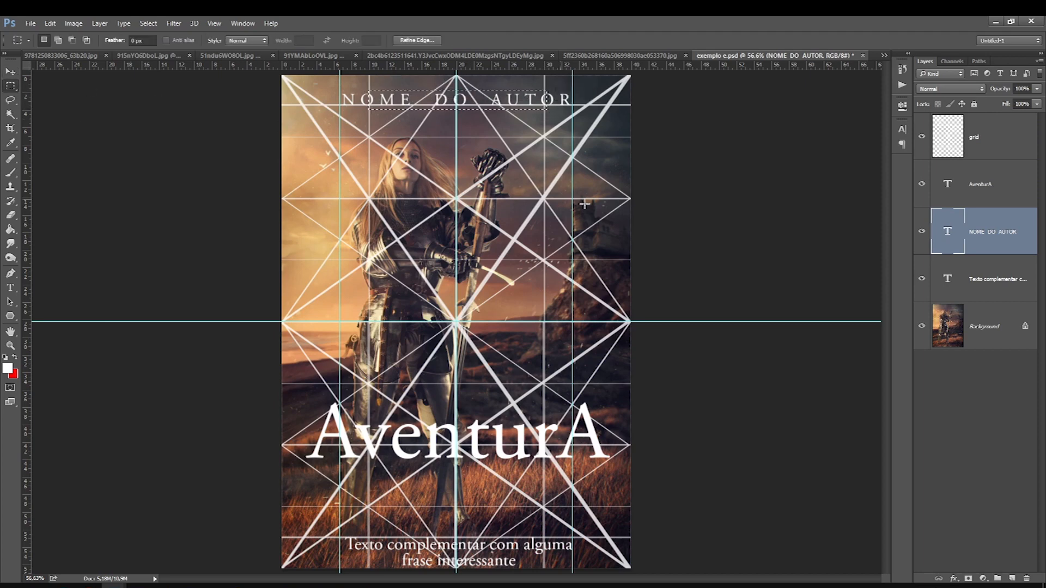
click(991, 136)
click(1012, 579)
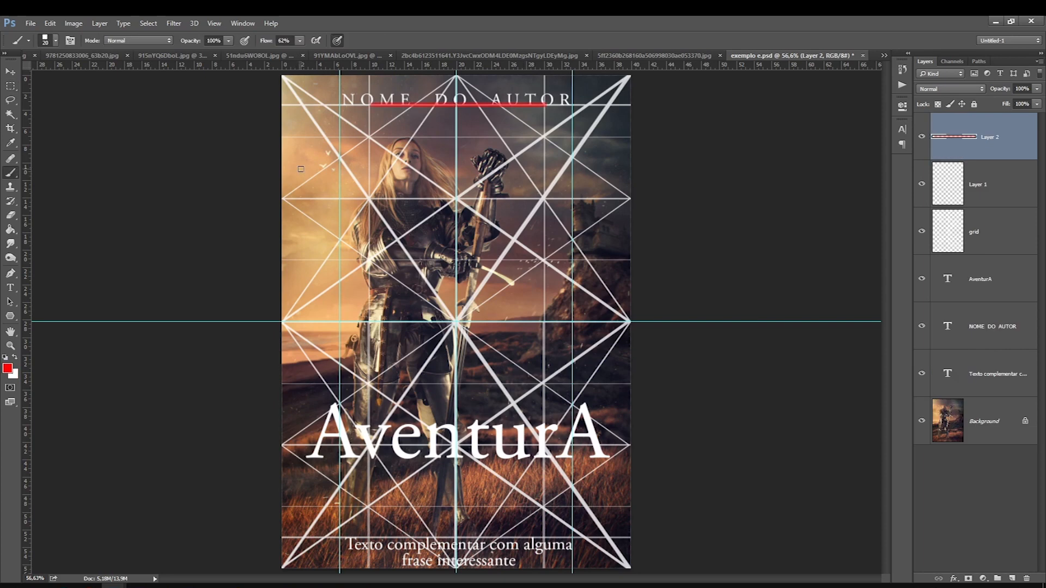
Step: Try marking the grid line under the author name with thinner red brush strokes, undoing each stroke
key(ctrl+z)
key(bracketleft)
drag(343, 104, 569, 108)
key(ctrl+z)
mouse_move(499, 104)
mouse_down()
mouse_move(412, 104)
mouse_move(496, 106)
mouse_move(459, 106)
mouse_up()
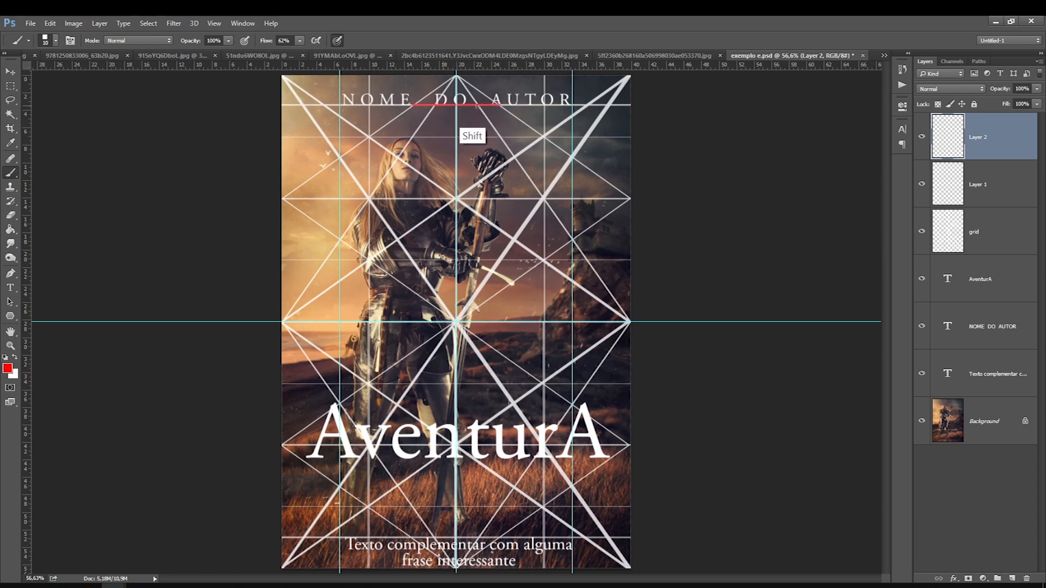
key(ctrl+z)
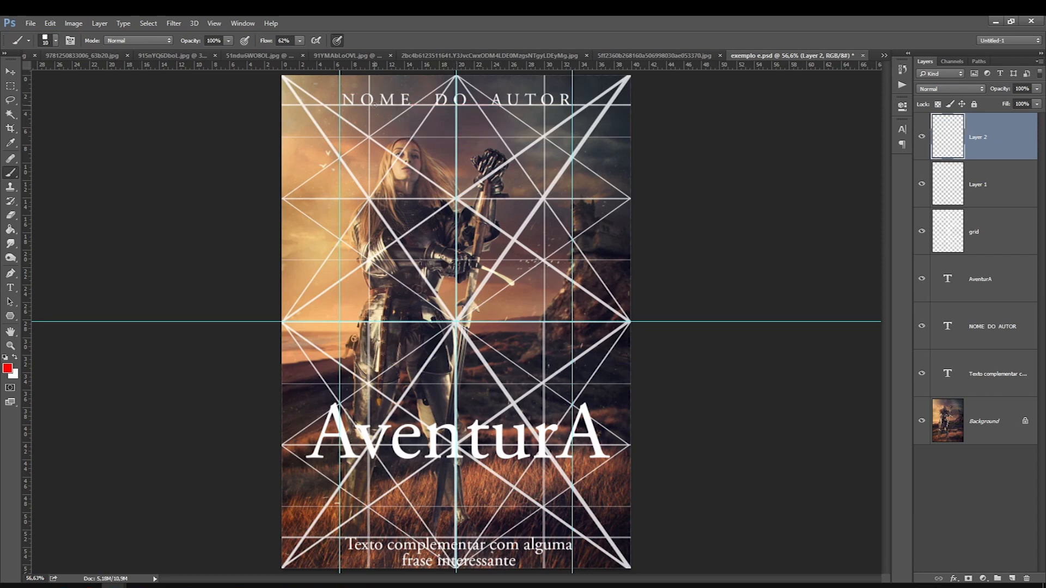
Step: Lower the grid layer's opacity to 39% and toggle the visibility of Layer 1 to check it
click(987, 218)
click(1037, 88)
drag(1019, 103, 1007, 103)
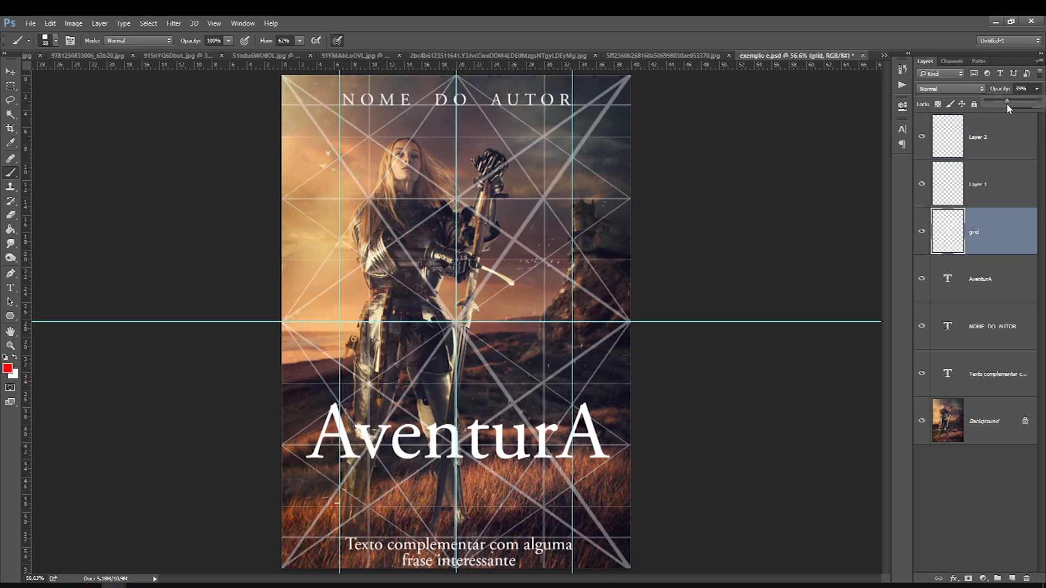
click(987, 200)
click(921, 188)
click(921, 191)
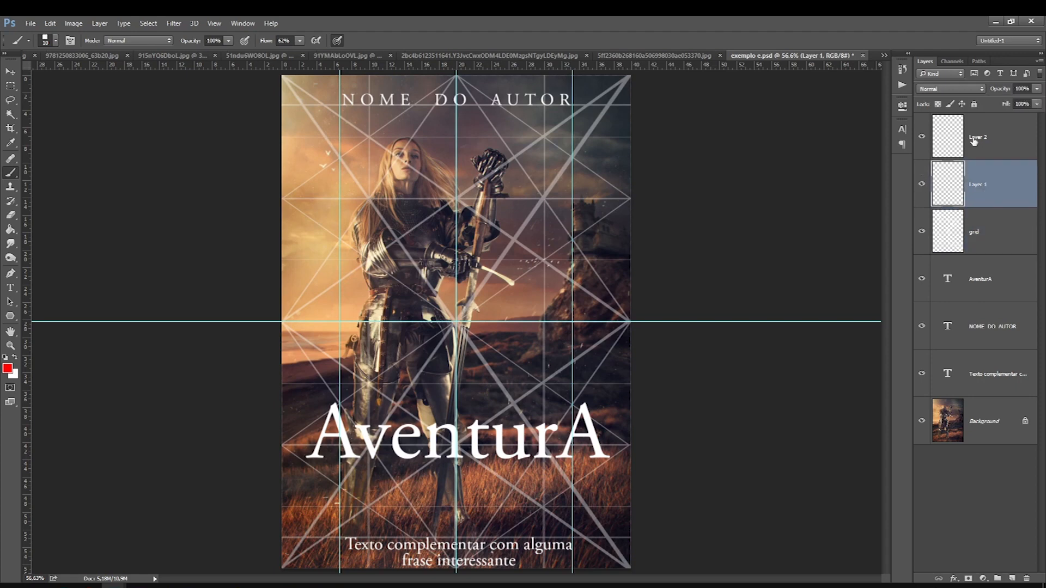
click(974, 142)
click(968, 236)
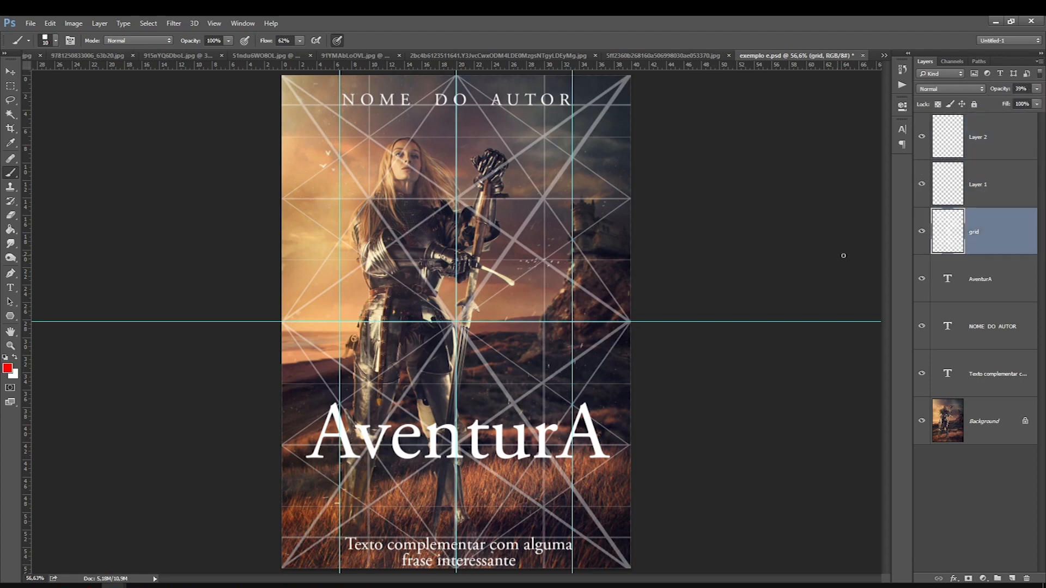
Step: Nudge the "NOME DO AUTOR" text down until it is centred on the upper horizontal grid line
click(983, 279)
drag(983, 327, 645, 346)
key(ctrl+t)
key(shift+Down)
key(Down)
key(Up)
key(Down)
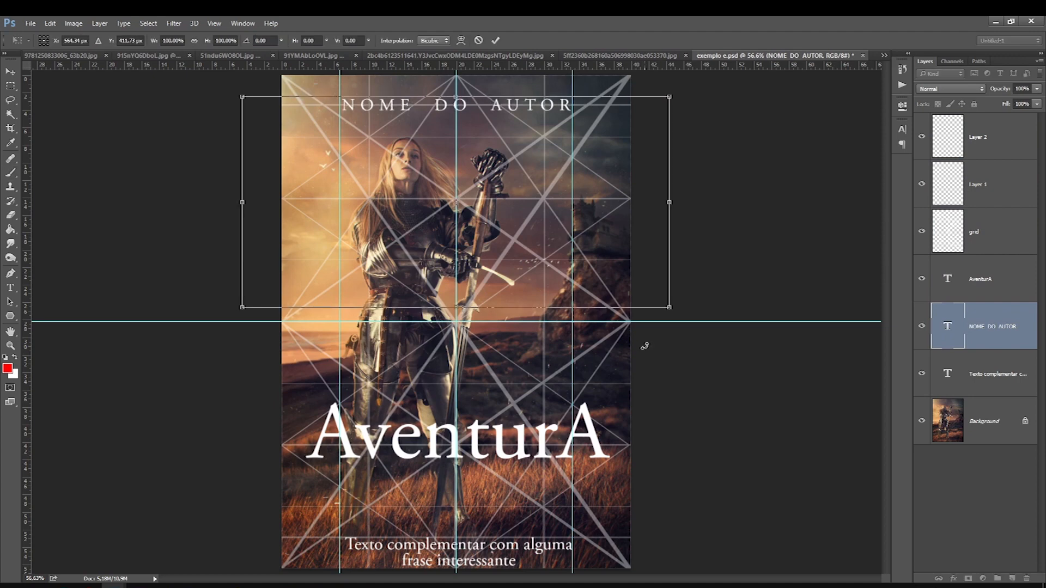
key(Return)
key(b)
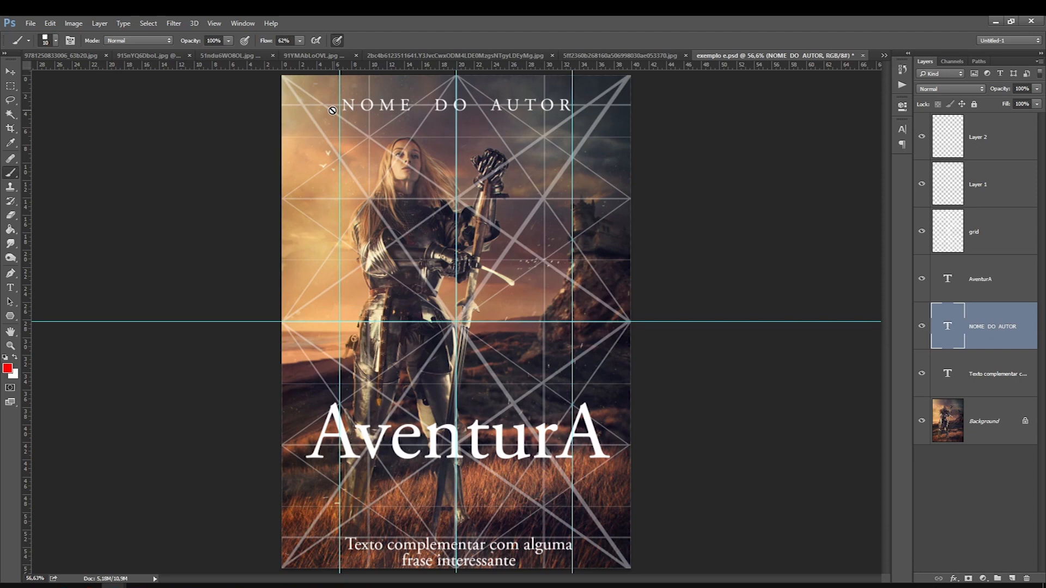
Step: Try nudging the author name below the upper horizontal grid line and undo the move
key(ctrl+t)
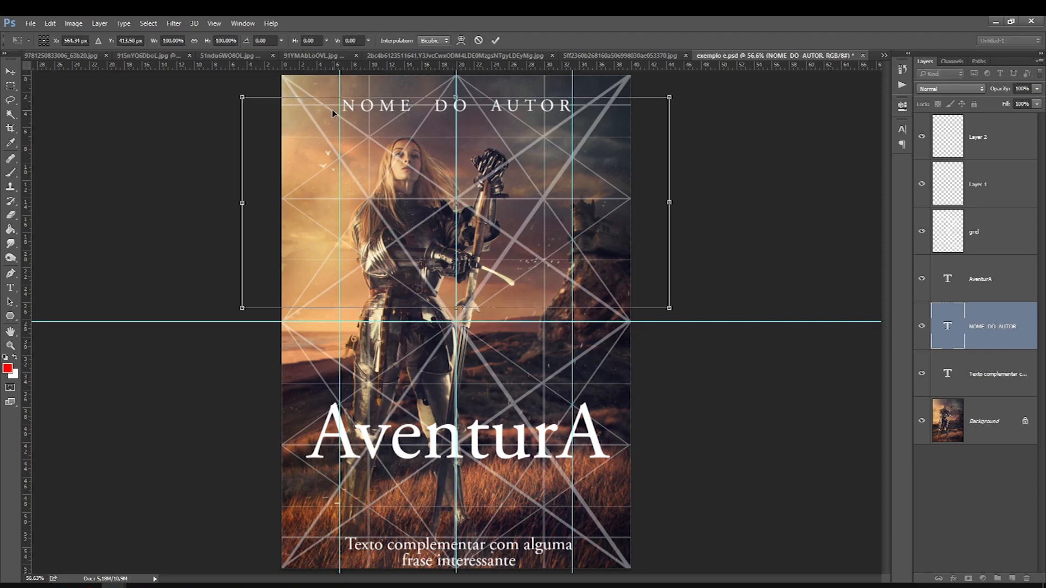
key(shift+Down)
key(Down)
key(Down)
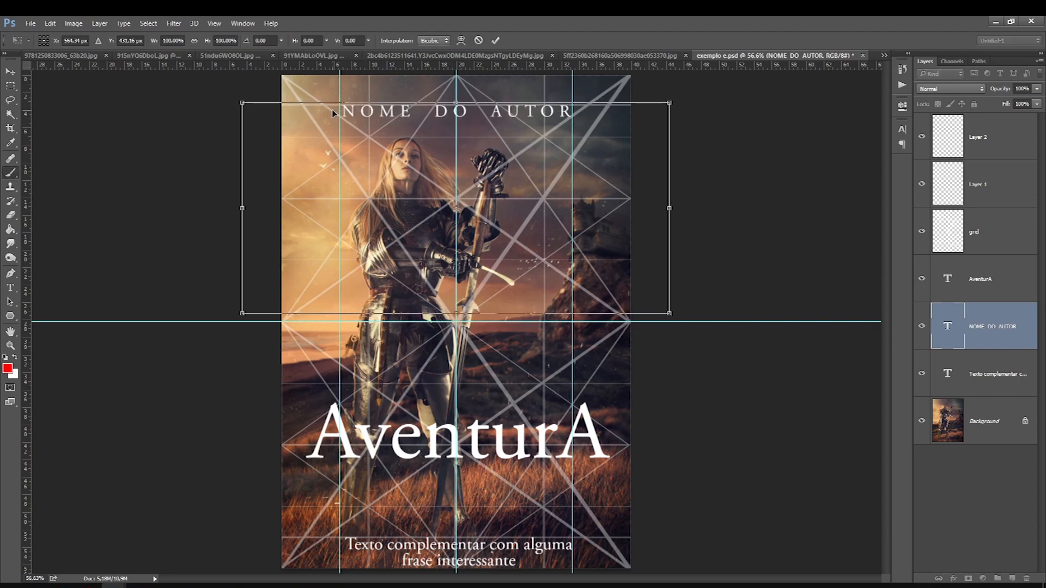
key(Return)
key(b)
key(ctrl+z)
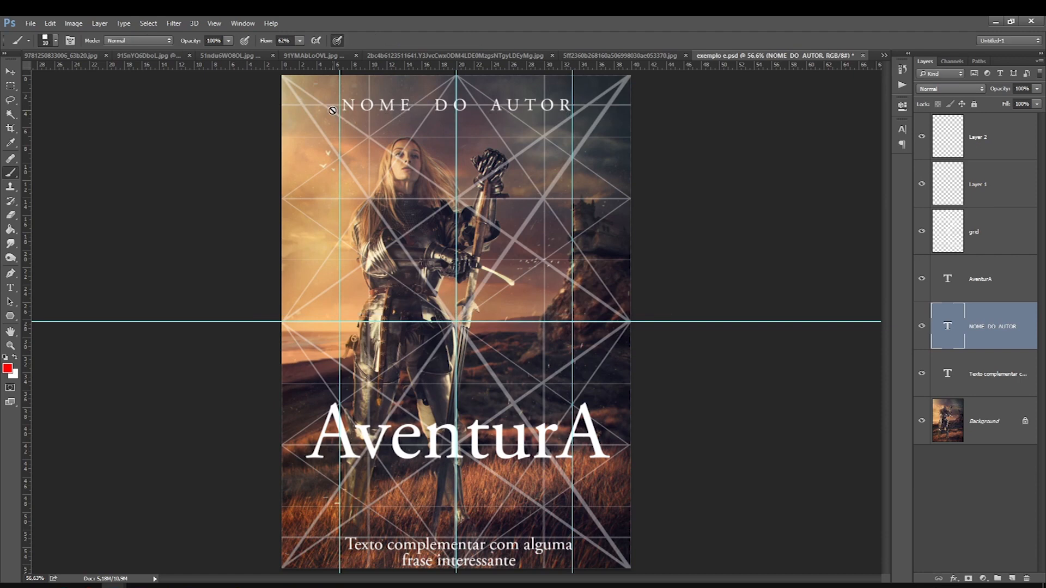
key(ctrl+t)
key(Return)
Step: Hide the complementary text and scale the title down so its two capital A peaks meet the outer guides, resting on the lower grid line
click(975, 283)
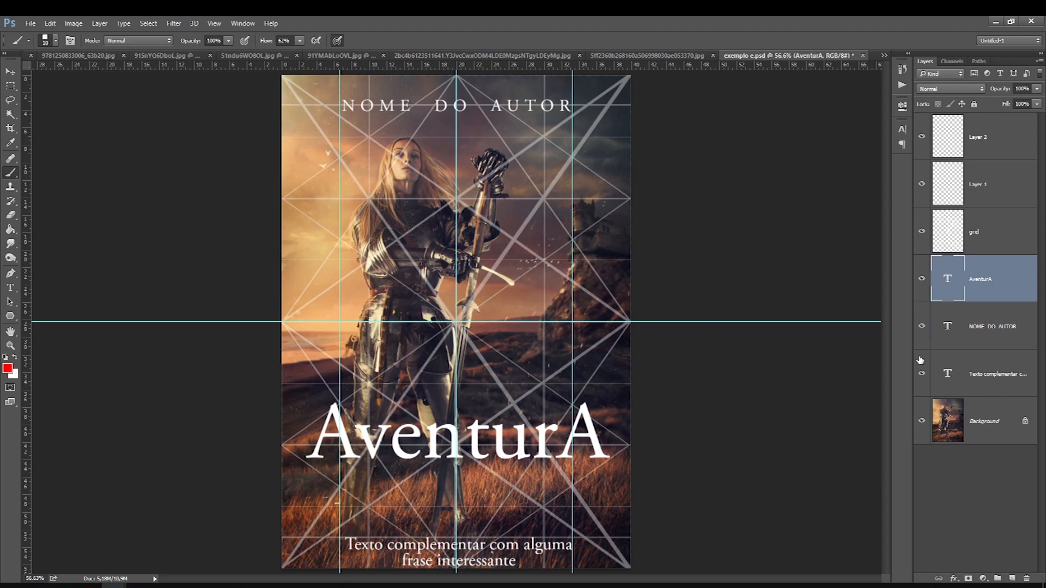
click(922, 374)
key(ctrl+t)
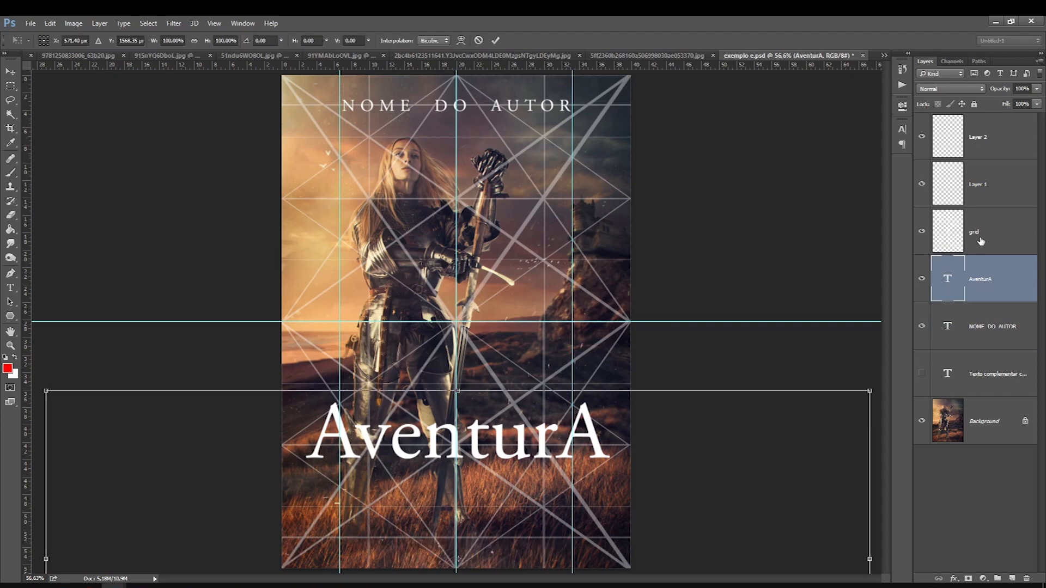
drag(46, 390, 106, 415)
drag(154, 453, 122, 420)
key(Return)
drag(26, 428, 28, 379)
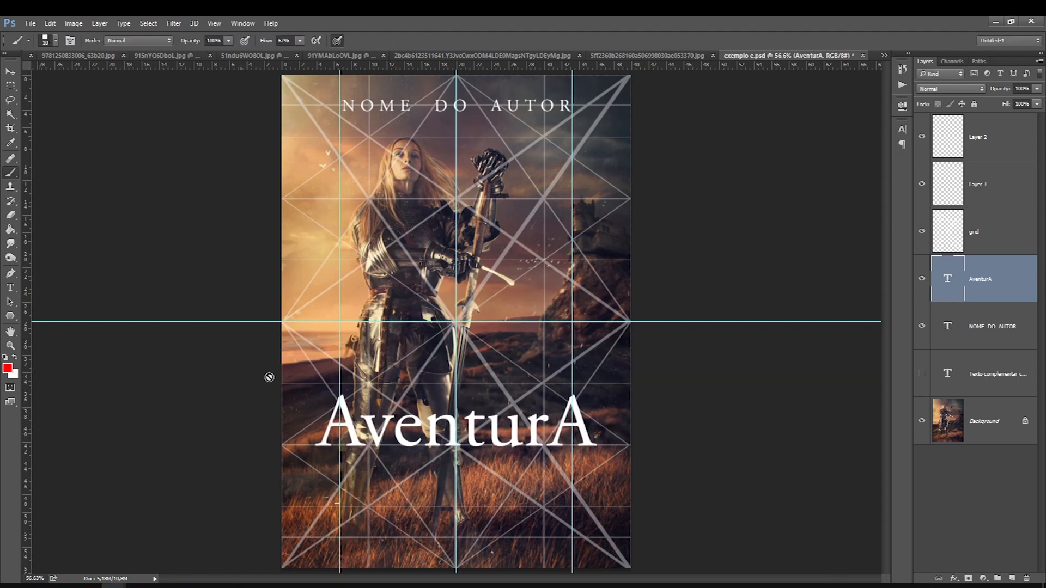
Step: Show the complementary text again and move it up to sit closely below the title area
click(986, 327)
click(922, 374)
click(977, 371)
key(ctrl+t)
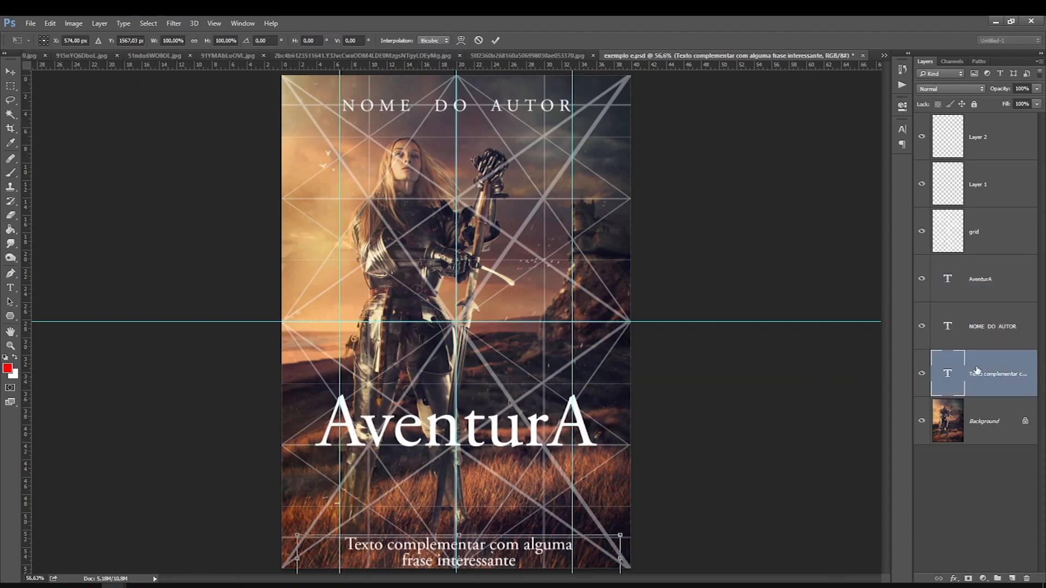
drag(347, 558, 347, 536)
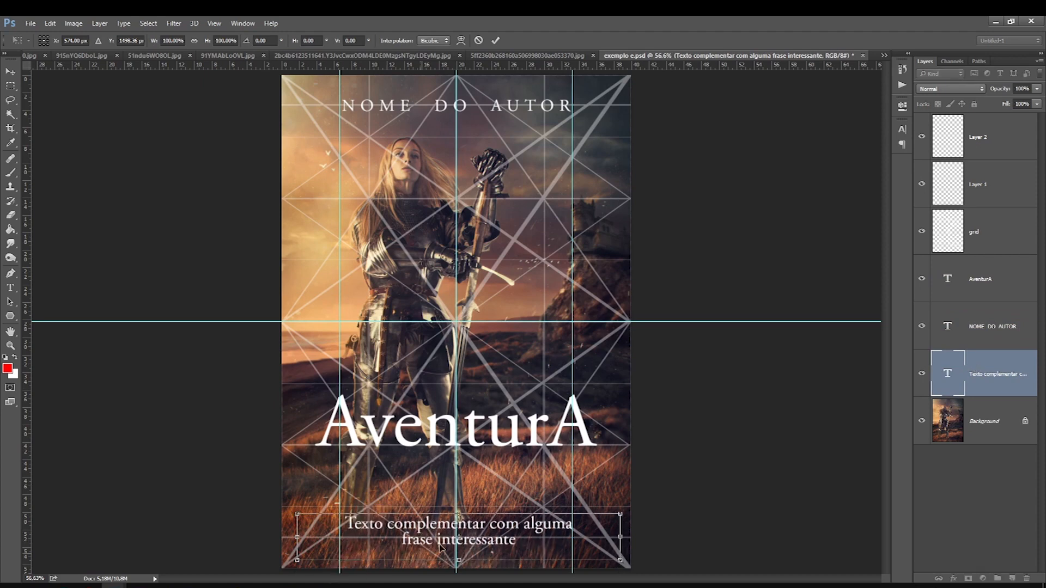
mouse_move(344, 547)
mouse_down()
mouse_move(339, 494)
mouse_move(340, 507)
mouse_up()
key(Return)
key(b)
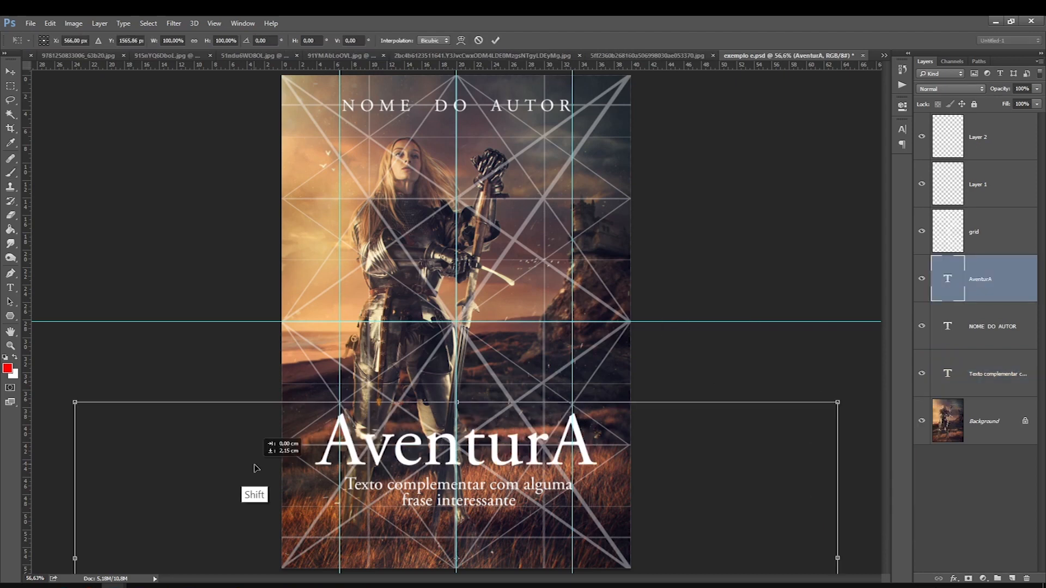
Step: Move the title down about 2 cm onto the lower horizontal grid line and mark that line in red on Layer 2
drag(255, 467, 255, 465)
key(Return)
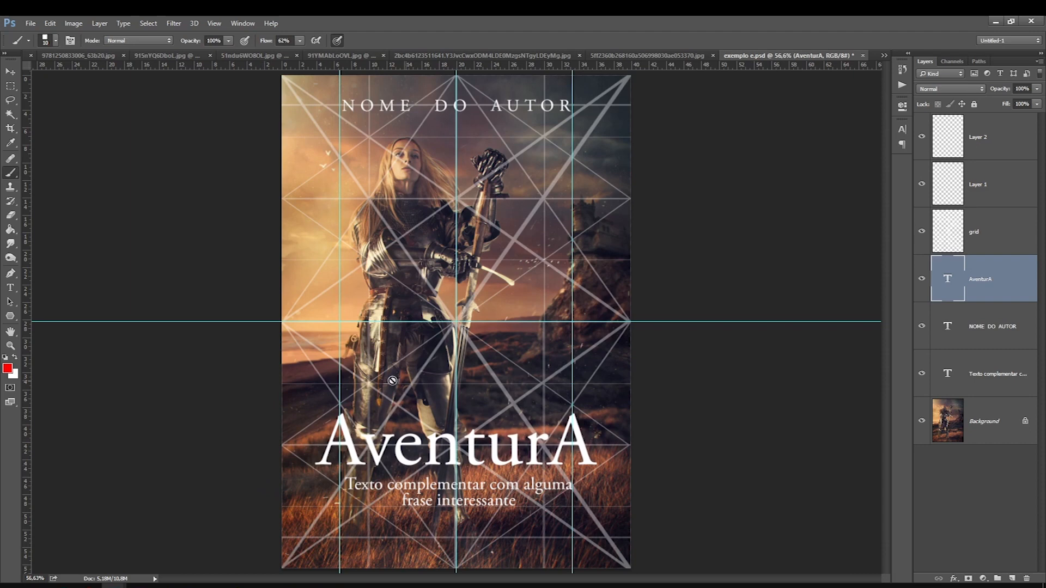
click(964, 155)
mouse_move(279, 445)
mouse_down()
mouse_move(522, 427)
mouse_move(688, 430)
mouse_up()
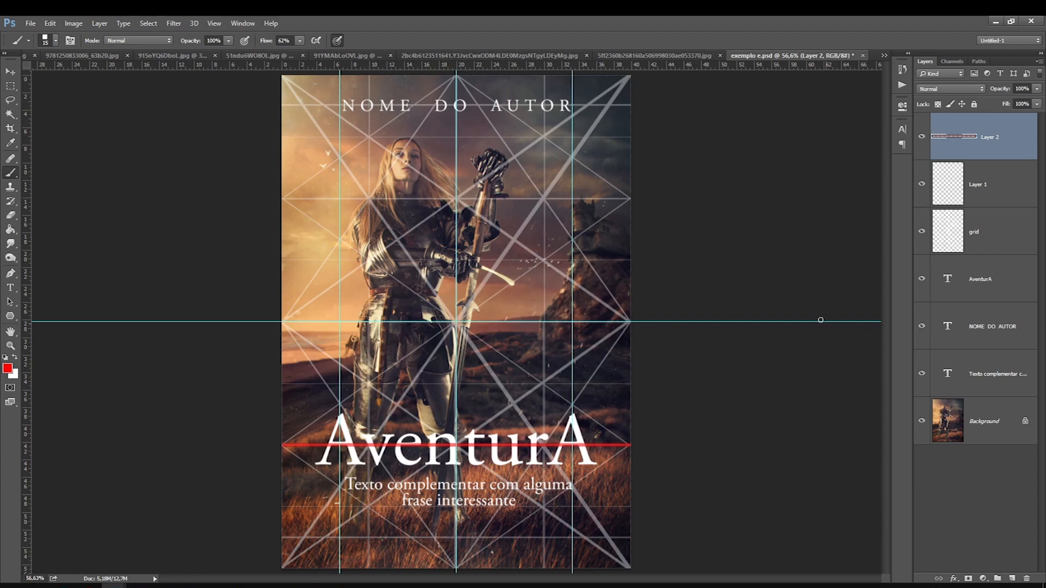
Step: Hide Layer 1, the grid layer and the guides to show the whole cover without the composition grid
drag(918, 185, 911, 224)
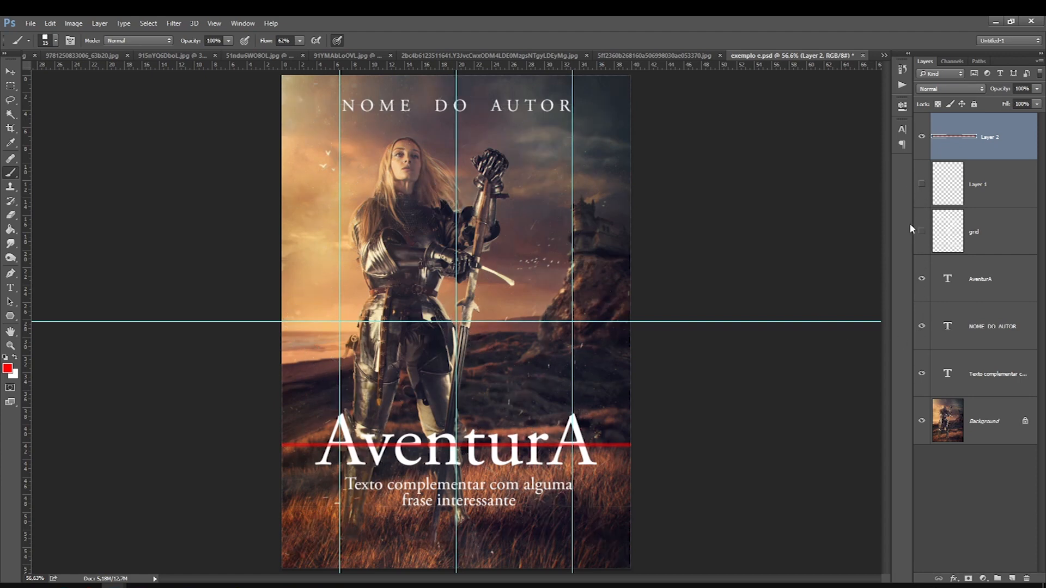
key(ctrl+semicolon)
key(ctrl+minus)
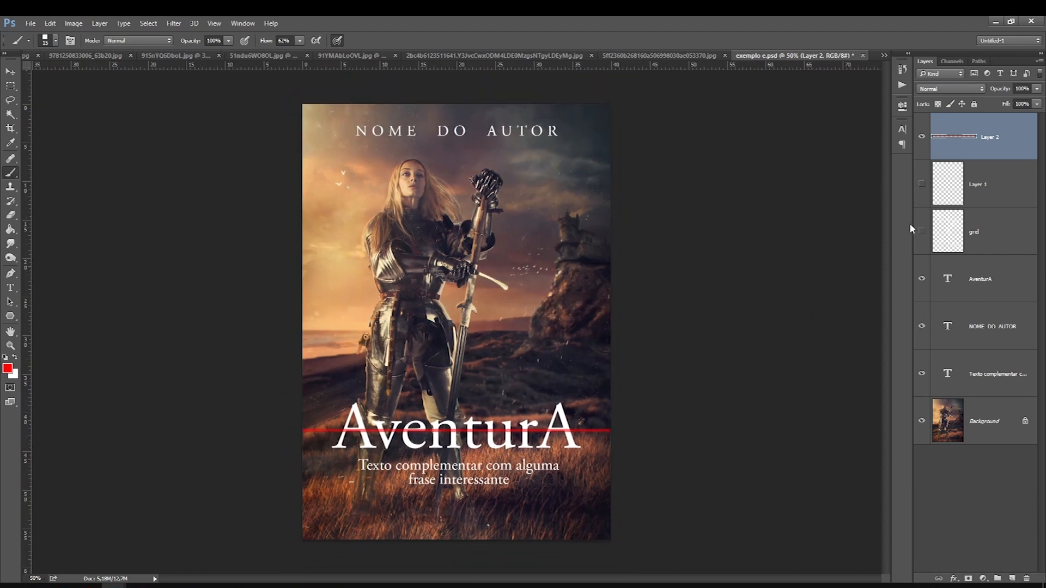
Step: Delete the layer with the red marker line and move the title and complementary text together down about 3.5 cm
key(Delete)
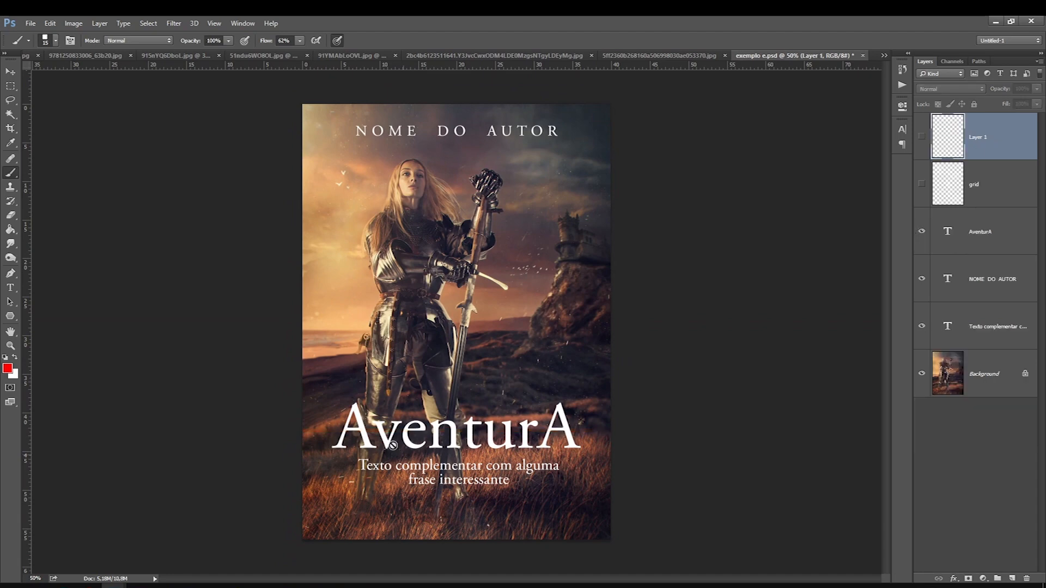
click(1001, 236)
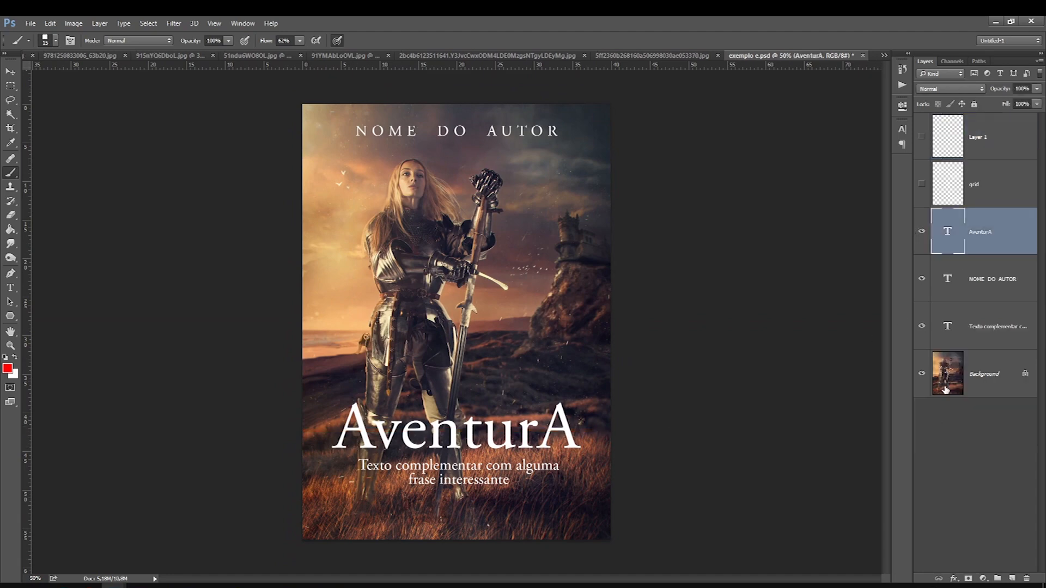
ctrl+click(981, 329)
click(921, 184)
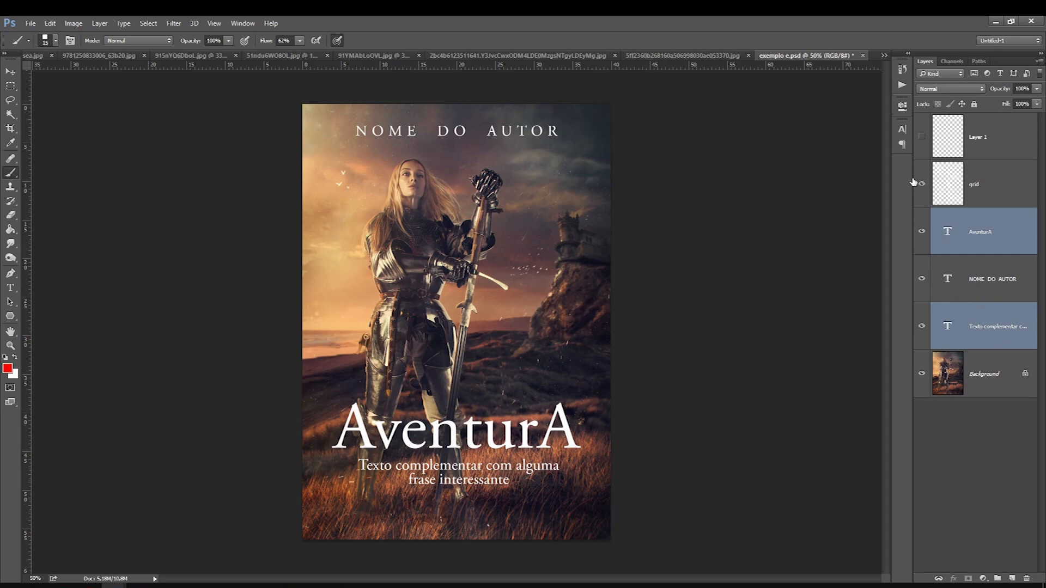
key(ctrl+t)
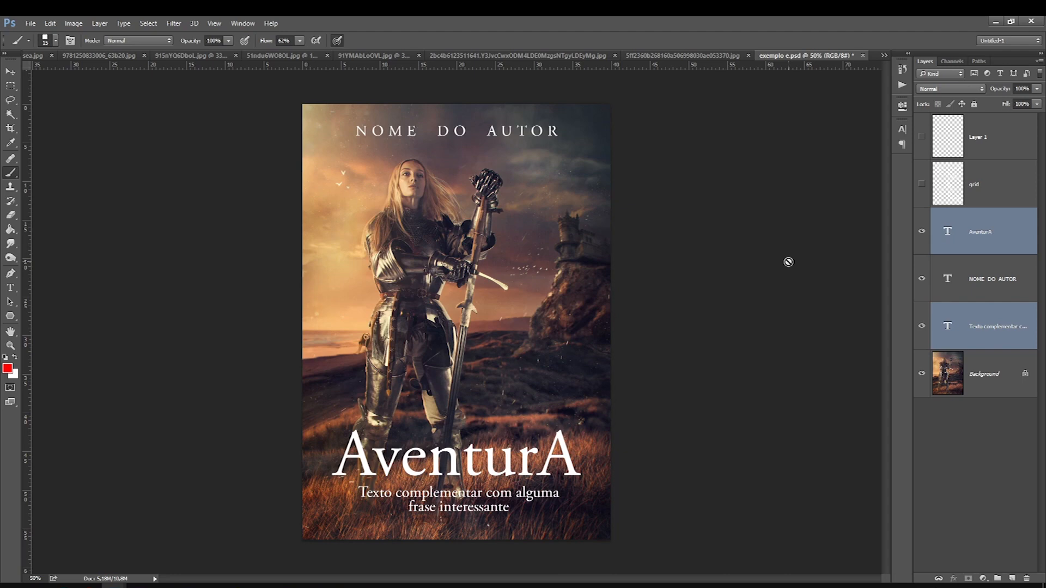
click(10, 287)
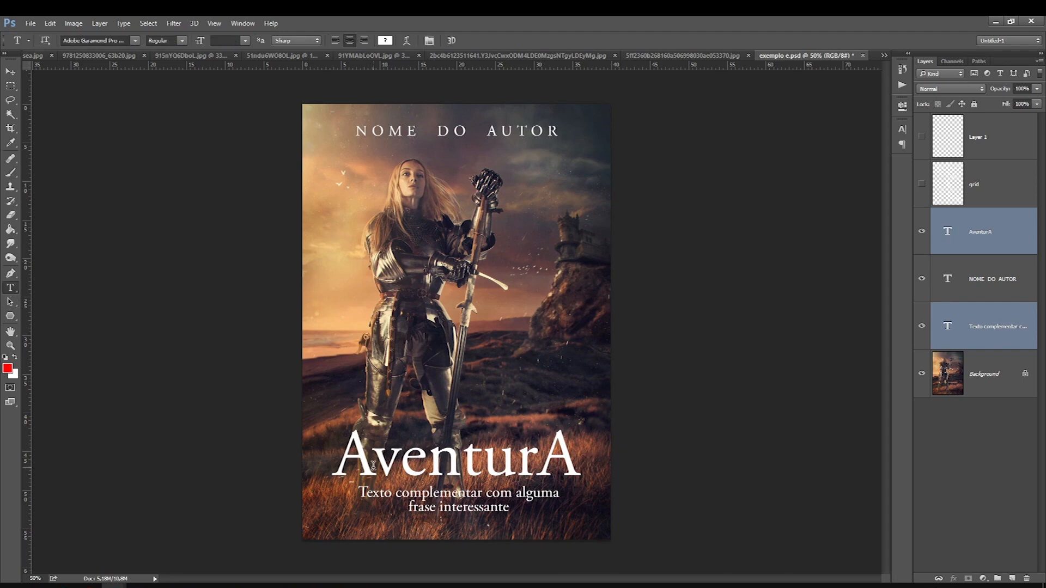
click(468, 464)
drag(582, 461, 305, 514)
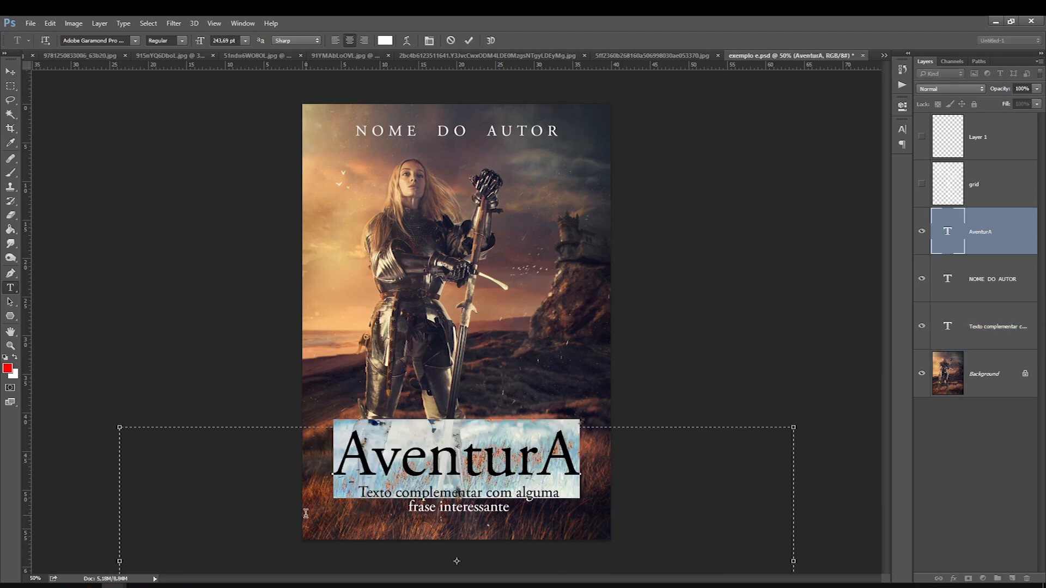
click(10, 86)
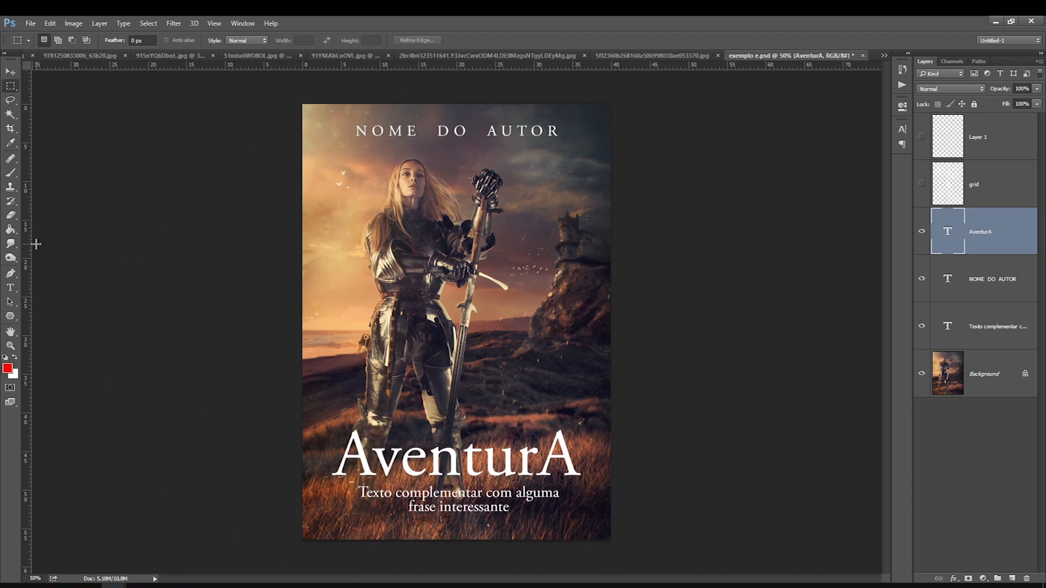
Step: Change the font of the title to Rose Knight Regular and set its size to 227,69 pt
click(11, 288)
click(431, 463)
drag(609, 449, 255, 455)
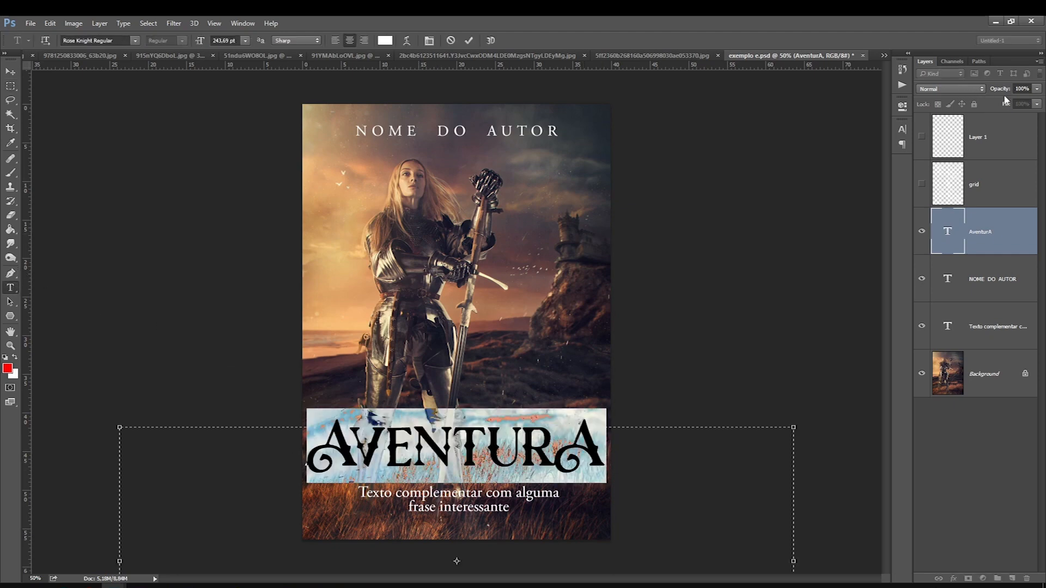
drag(203, 46, 195, 47)
Step: Reduce the title's font size further against the composition grid until the word spans about 32 cm
click(923, 184)
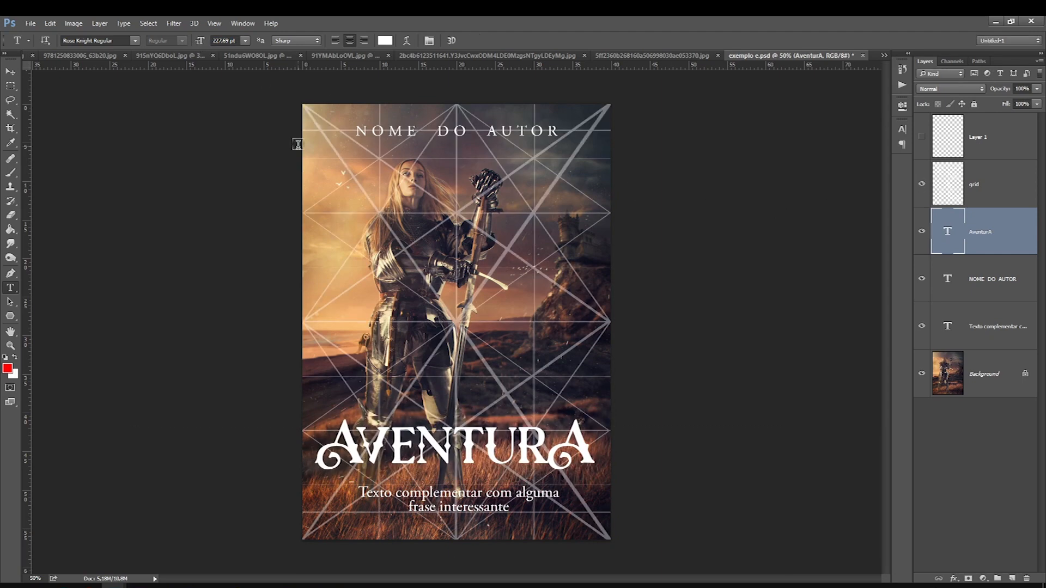
click(390, 443)
drag(593, 451, 182, 180)
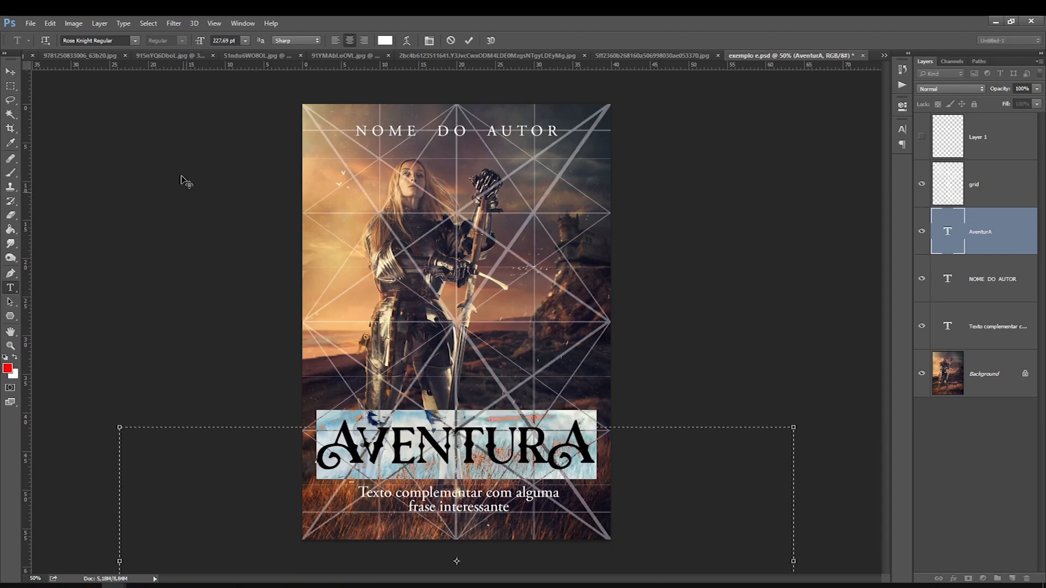
drag(200, 47, 207, 48)
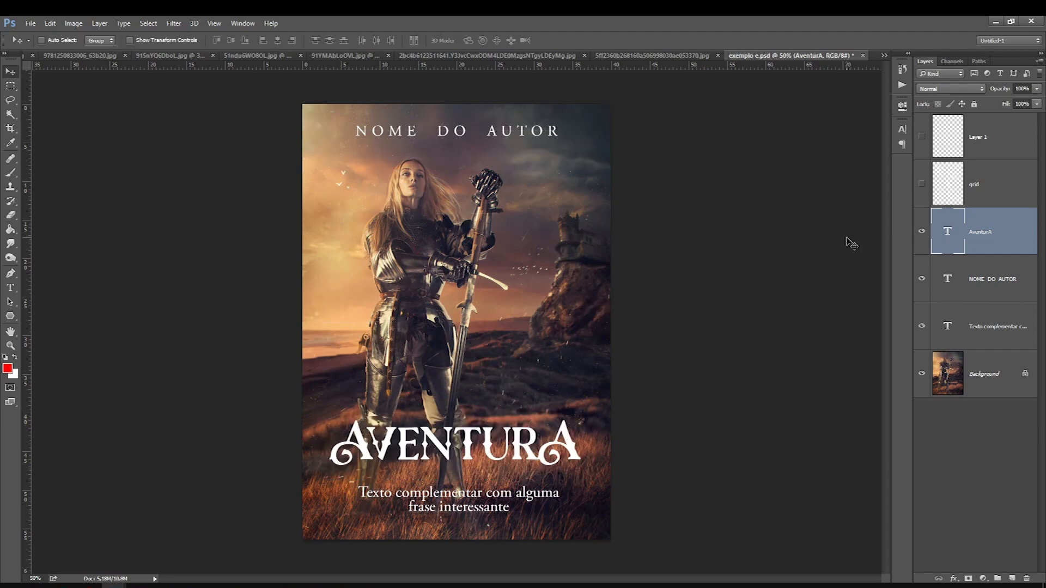
Step: Move the title down closer to the complementary text and rasterize the title layer
key(ctrl+t)
drag(252, 472, 251, 477)
key(Return)
key(ctrl+0)
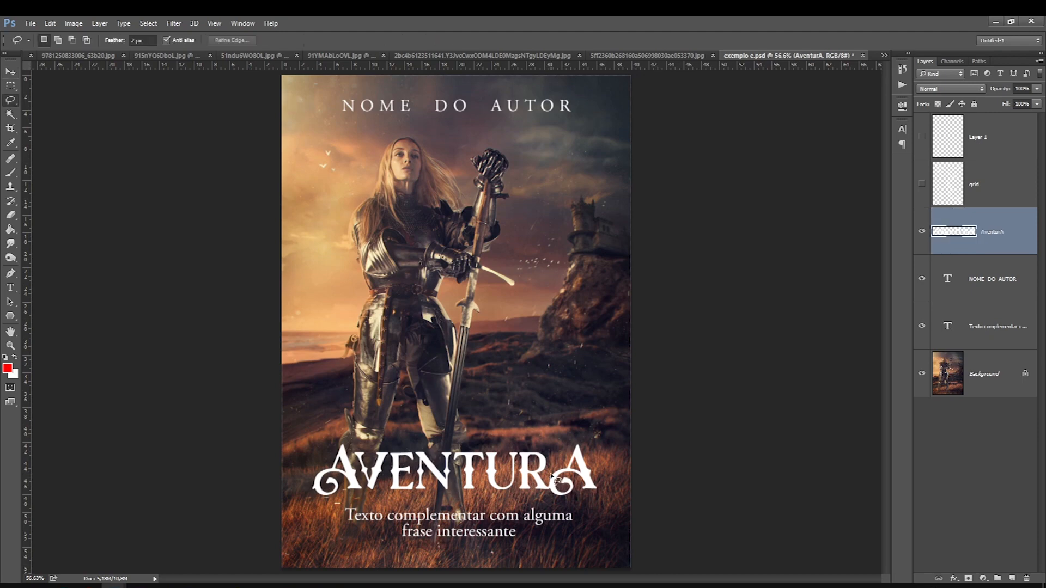
Step: Lasso the title's final letter A, flip it horizontally so its swirl faces outward, and shift it closer to the R
mouse_move(551, 482)
mouse_down()
mouse_move(556, 501)
mouse_move(594, 430)
mouse_move(583, 425)
mouse_up()
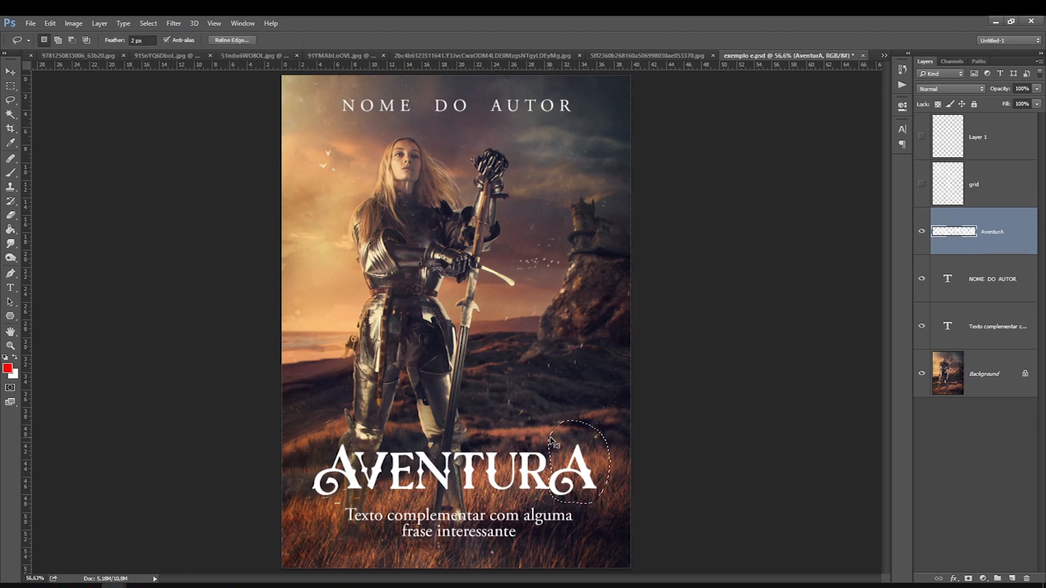
key(ctrl+t)
right_click(579, 459)
click(608, 441)
drag(565, 462, 552, 463)
key(Return)
key(ctrl+d)
key(ctrl+minus)
key(ctrl+minus)
key(ctrl+minus)
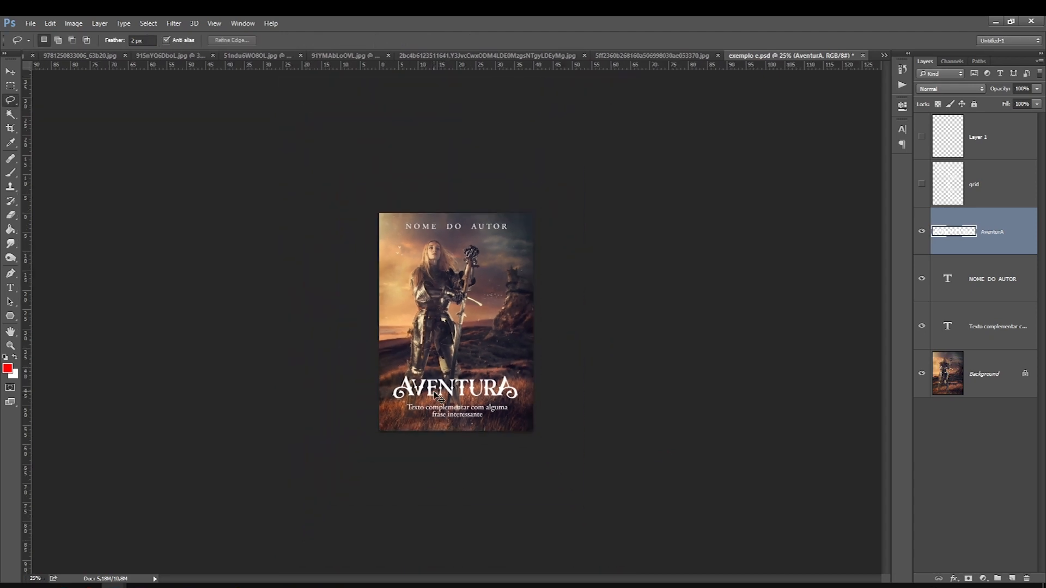
key(ctrl+0)
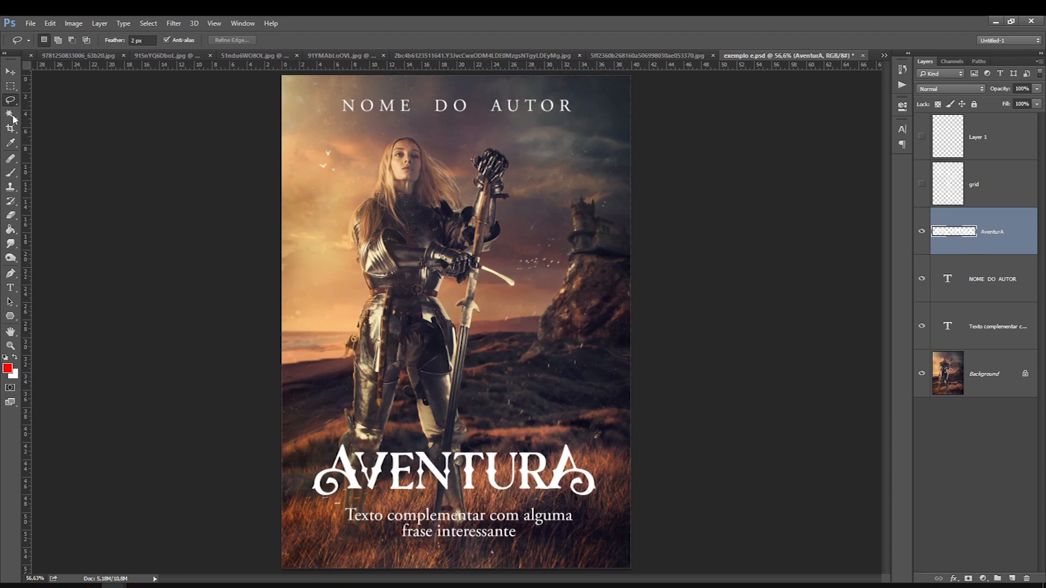
Step: Switch to the photo viewer to show the Como Combinar Cores image, and close the viewer
click(10, 172)
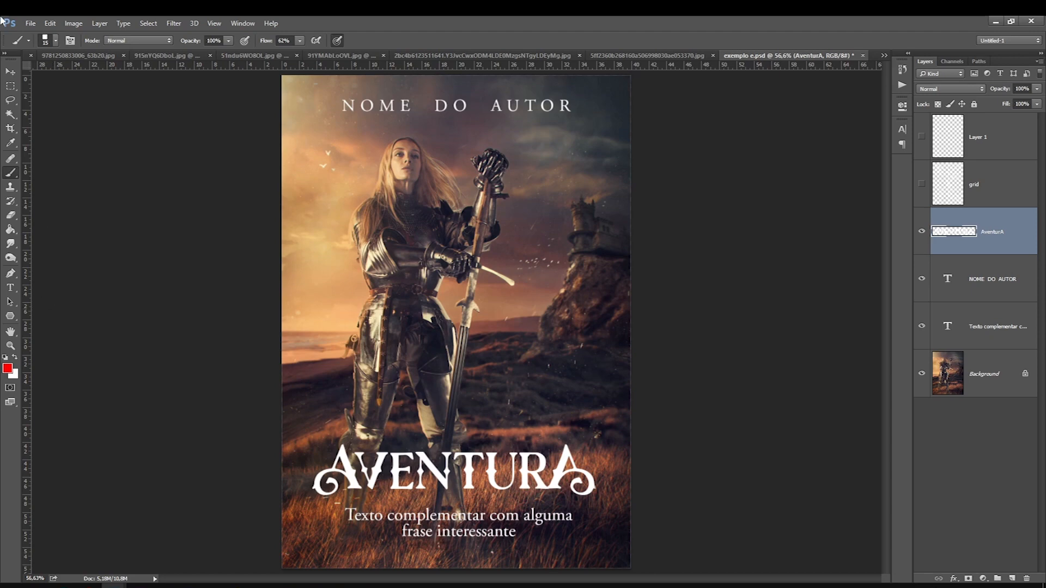
key(alt+Tab)
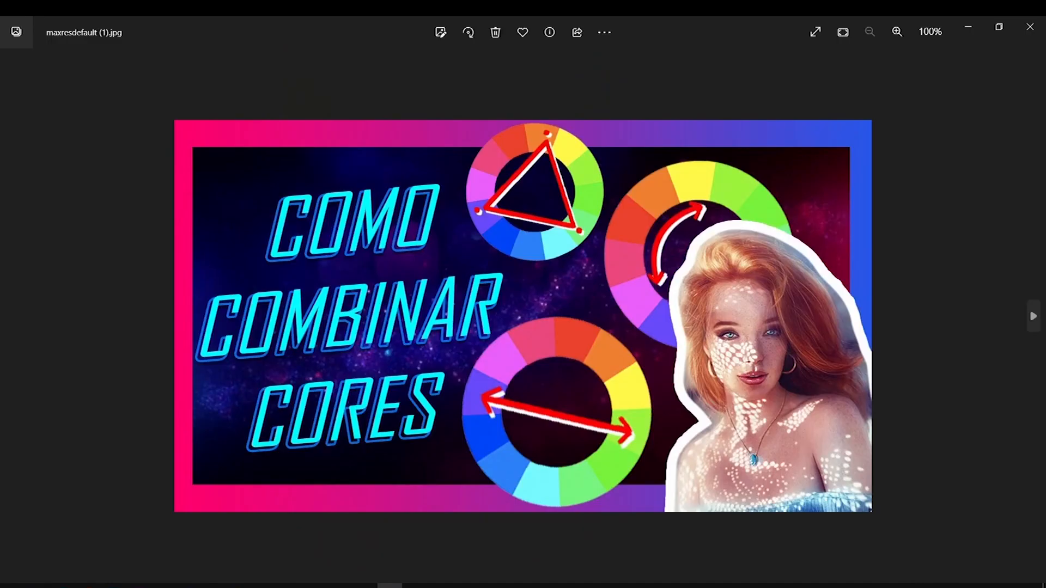
click(1029, 36)
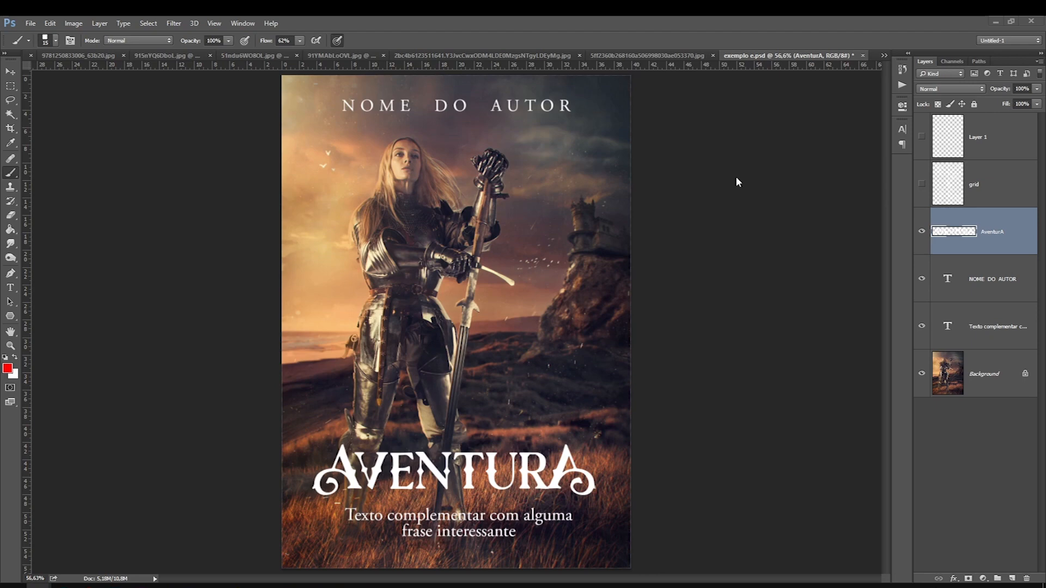
Step: Add a Drop Shadow effect to the title layer
click(990, 238)
key(ctrl+minus)
key(ctrl+minus)
key(ctrl+0)
click(955, 579)
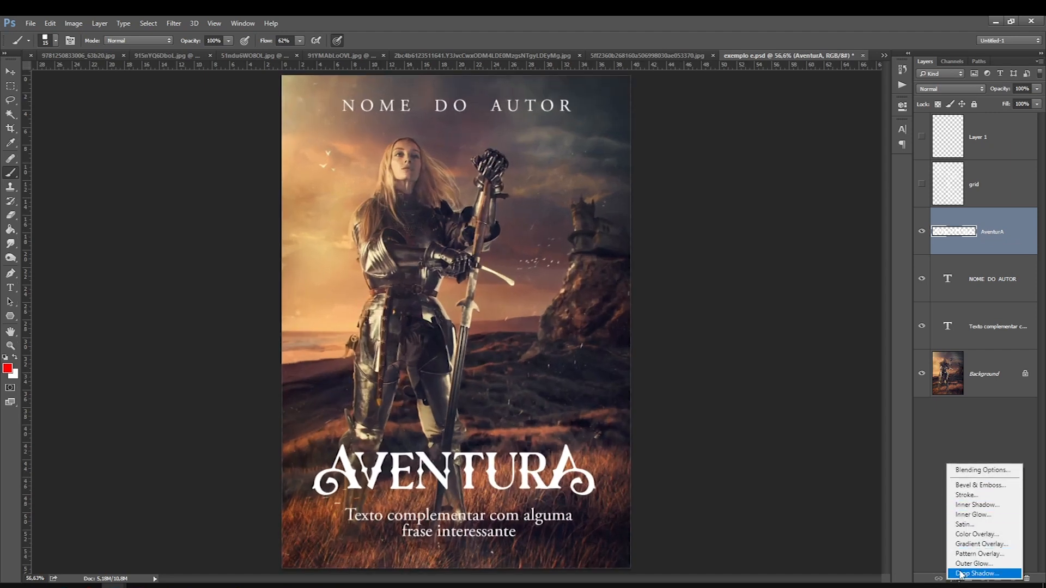
click(957, 574)
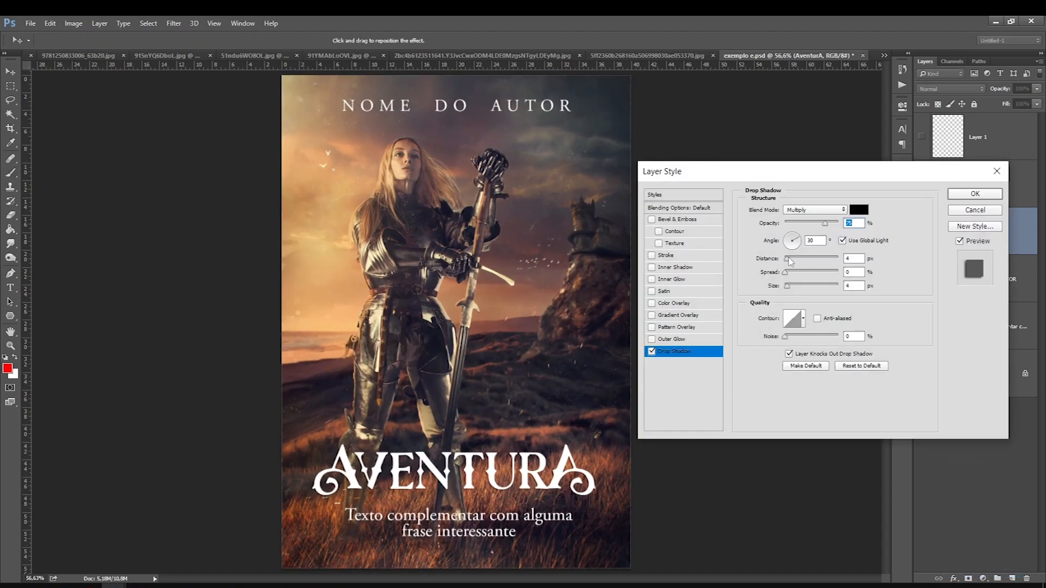
Step: Set the title's drop shadow to about 40% opacity, 8 px distance, 28% spread and 59 px size
mouse_move(823, 225)
mouse_down()
mouse_move(803, 224)
mouse_move(824, 225)
mouse_up()
mouse_move(787, 260)
mouse_down()
mouse_move(812, 260)
mouse_move(781, 288)
mouse_move(811, 259)
mouse_move(791, 261)
mouse_move(816, 273)
mouse_move(788, 272)
mouse_up()
drag(825, 223, 799, 227)
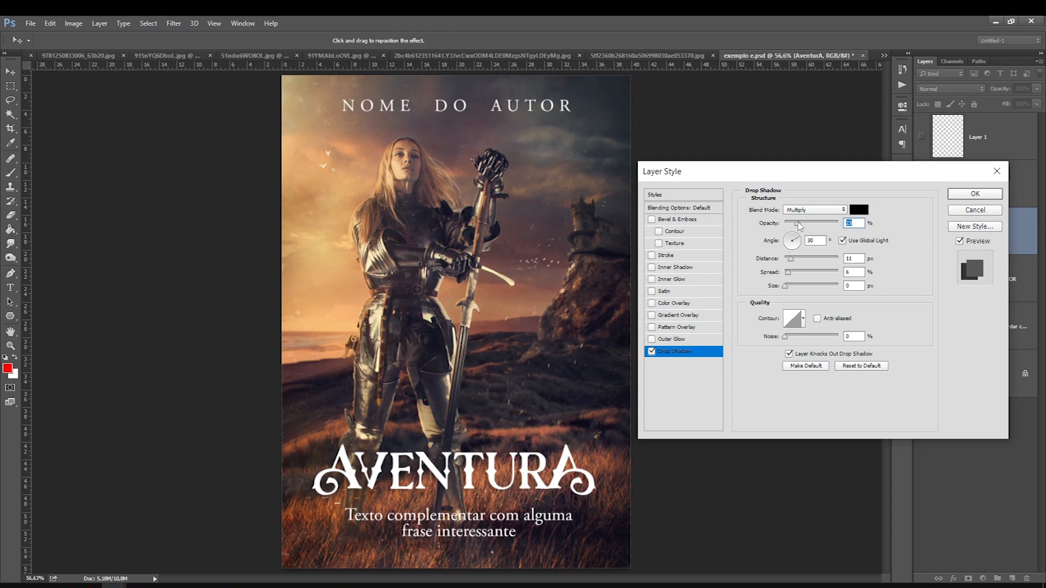
mouse_move(785, 285)
mouse_down()
mouse_move(800, 285)
mouse_move(787, 261)
mouse_move(813, 272)
mouse_move(799, 273)
mouse_up()
drag(796, 222, 807, 224)
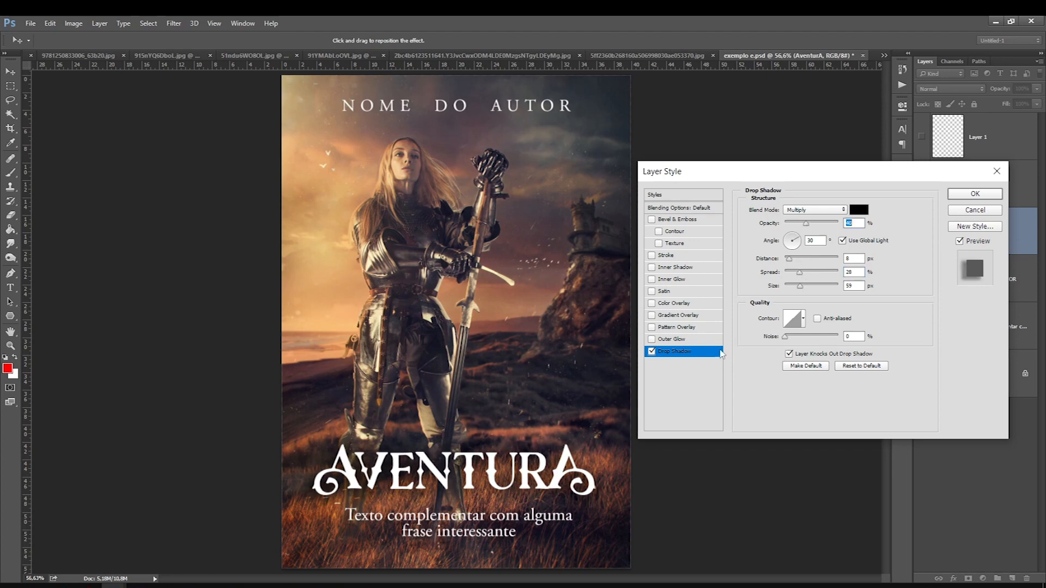
click(964, 195)
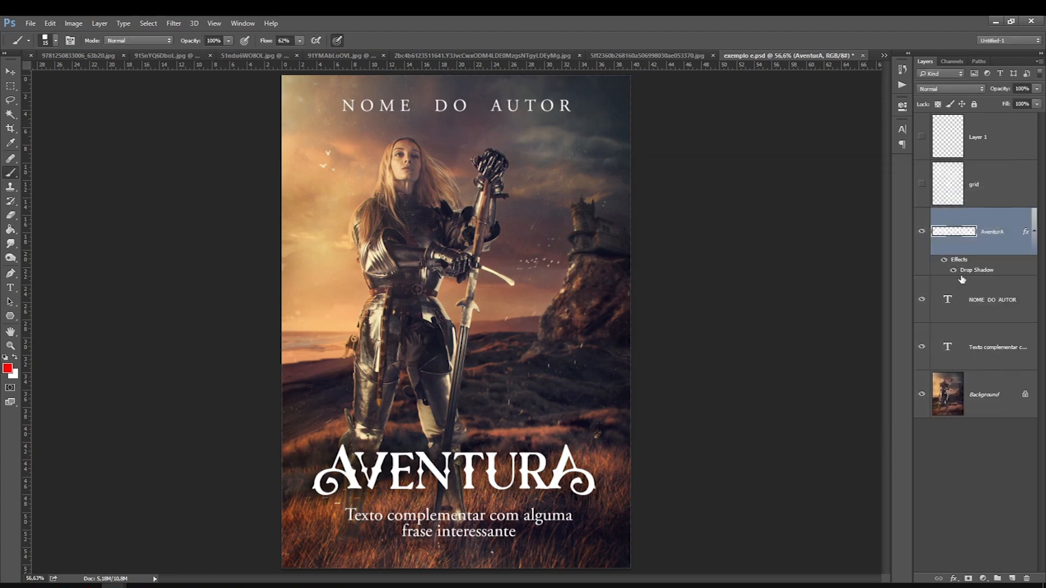
Step: Copy the title's drop shadow to the complementary text layer and lower the copied shadow's opacity
drag(988, 304, 997, 337)
key(ctrl+z)
drag(965, 269, 980, 295)
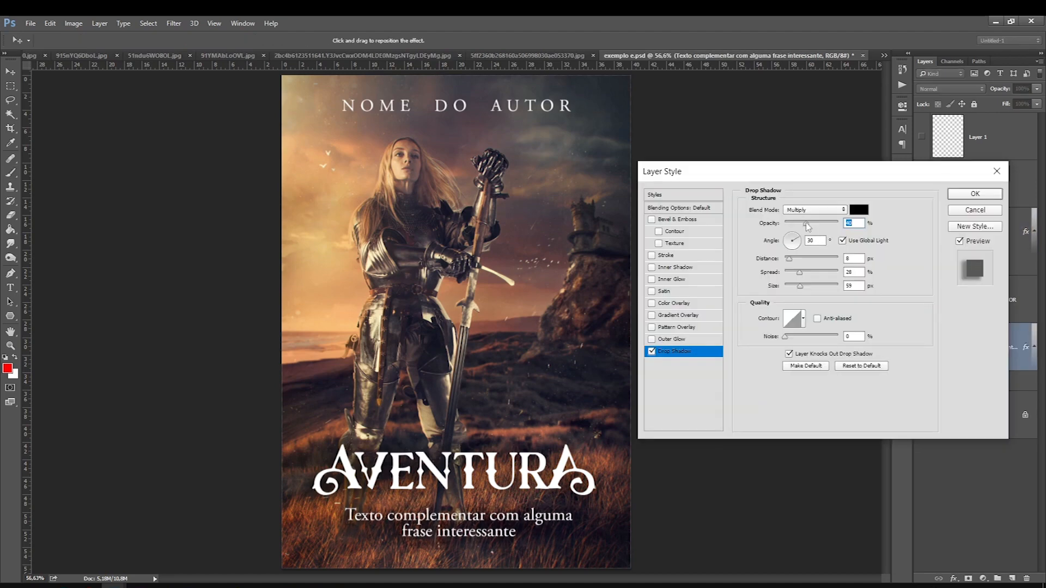
drag(808, 227, 795, 227)
click(959, 196)
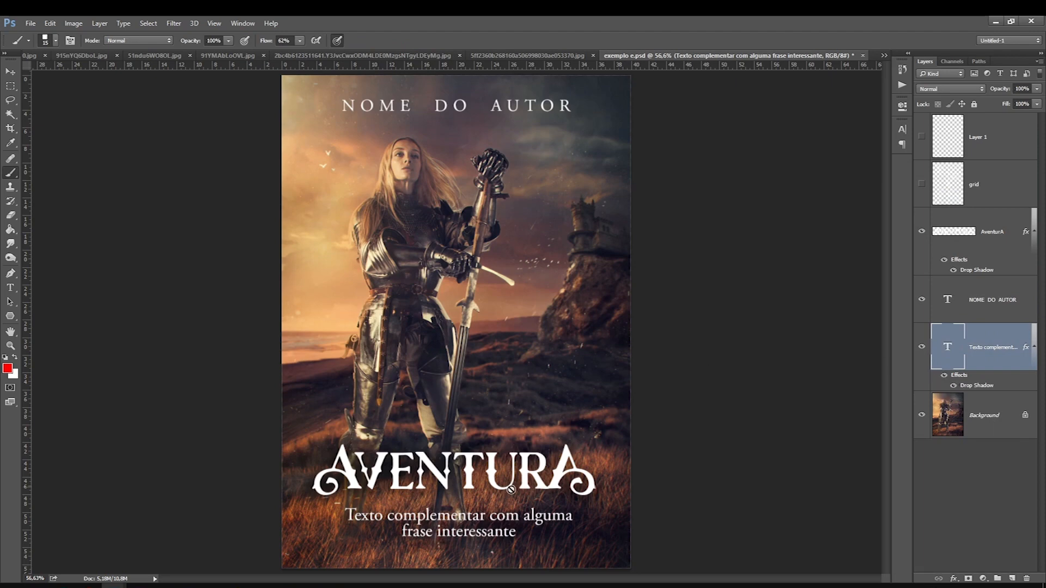
click(923, 347)
click(923, 347)
click(922, 347)
click(922, 347)
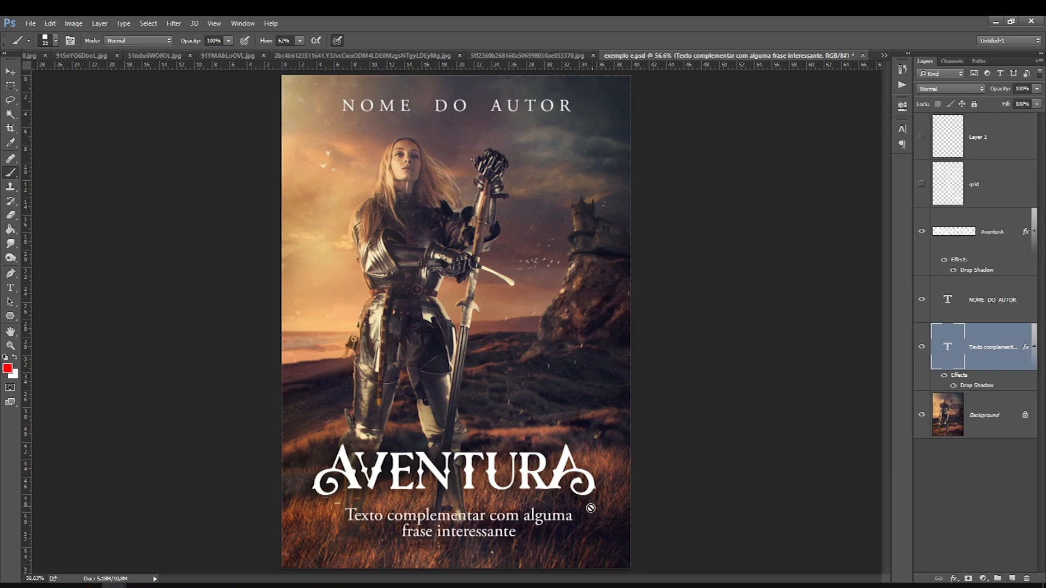
Step: Create a layer above the background and fill it with a black-to-white linear gradient rising from the cover's bottom edge to above mid-height
click(974, 413)
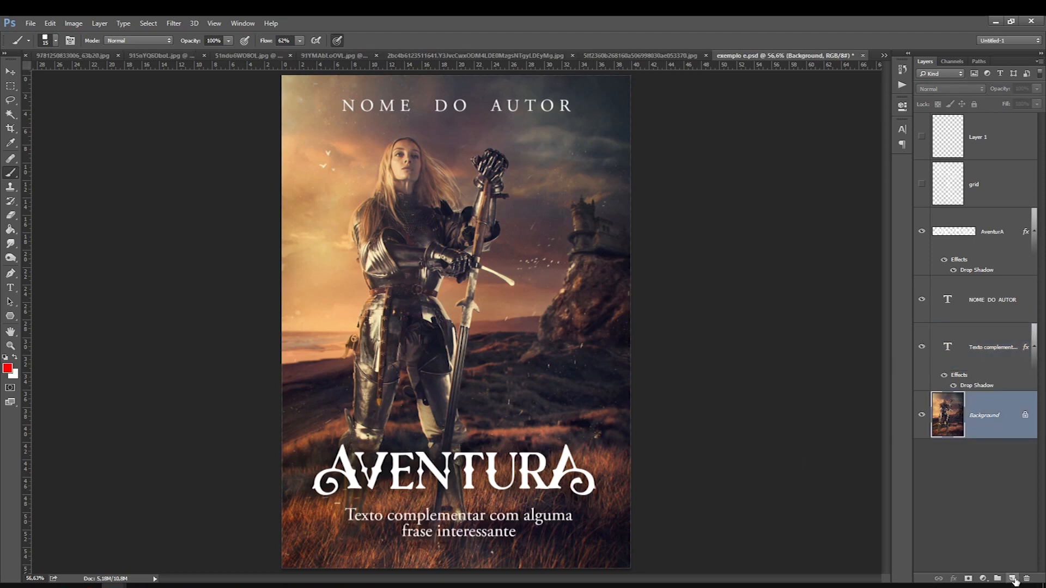
click(1013, 577)
right_click(10, 230)
click(43, 227)
key(d)
drag(433, 564, 432, 248)
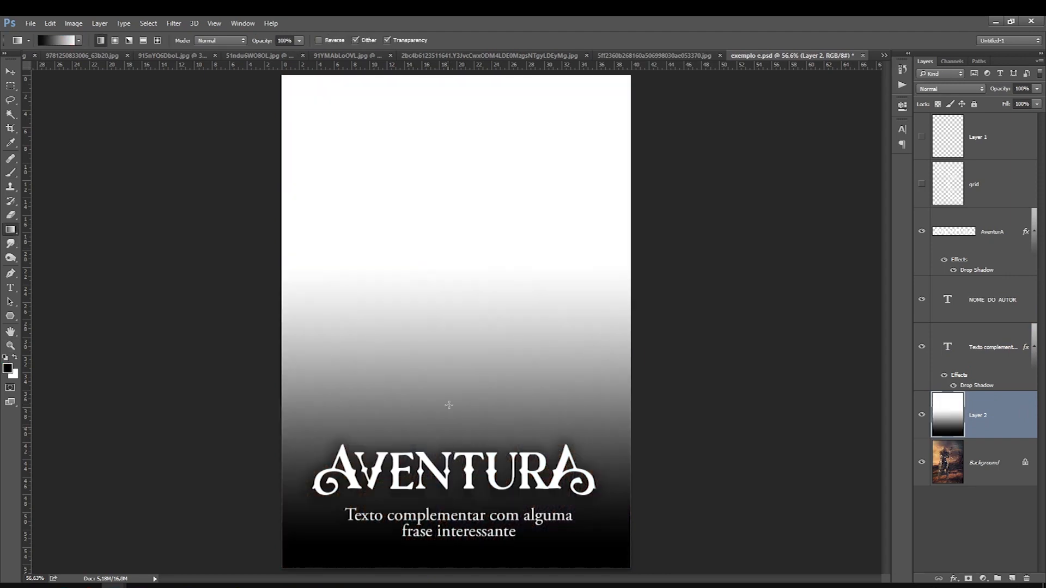
Step: Set the gradient layer's blend mode to Darken and its opacity to 48%
click(947, 89)
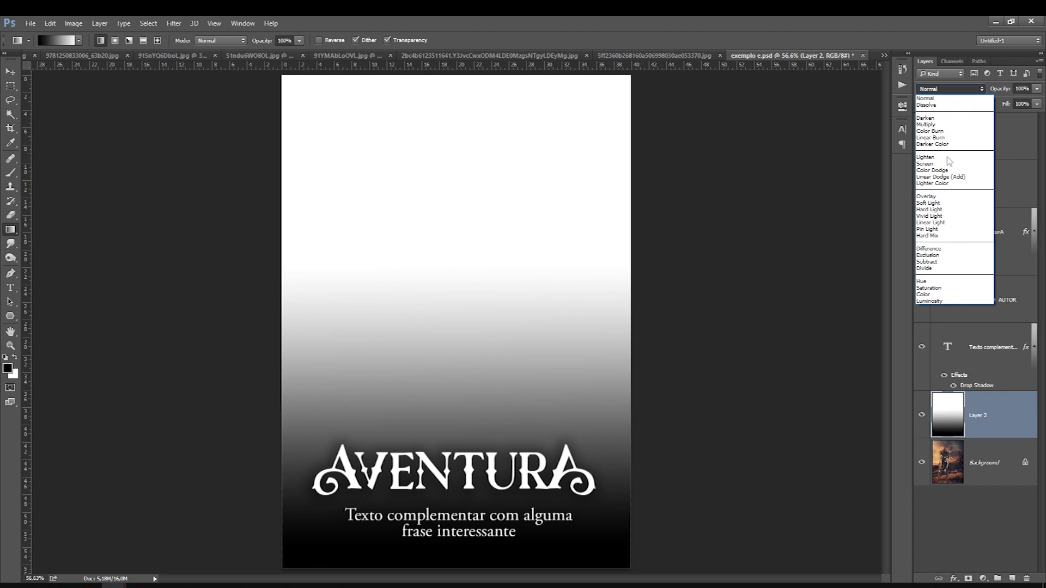
click(930, 118)
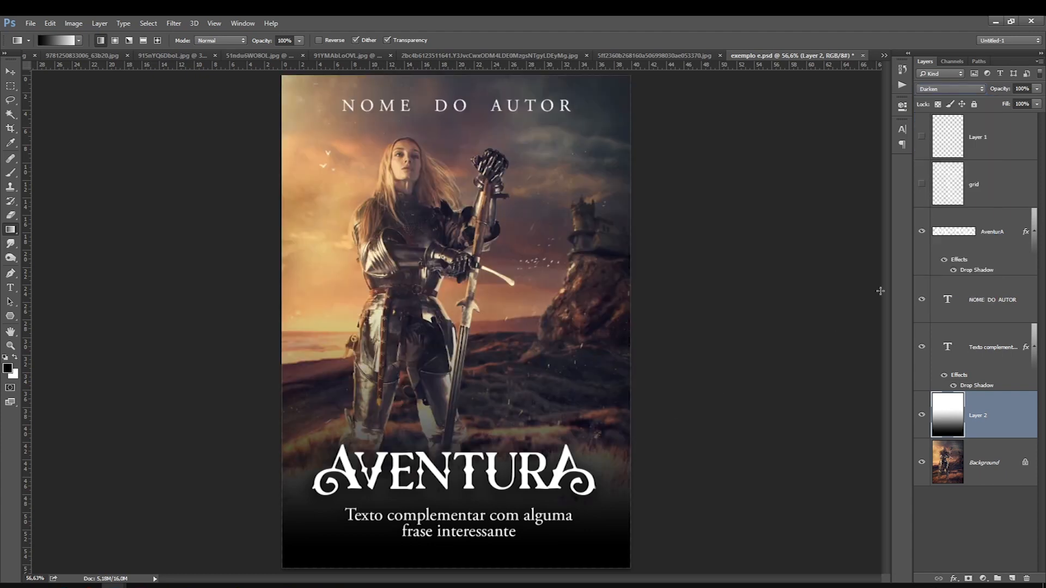
click(1037, 89)
drag(1038, 102, 1011, 109)
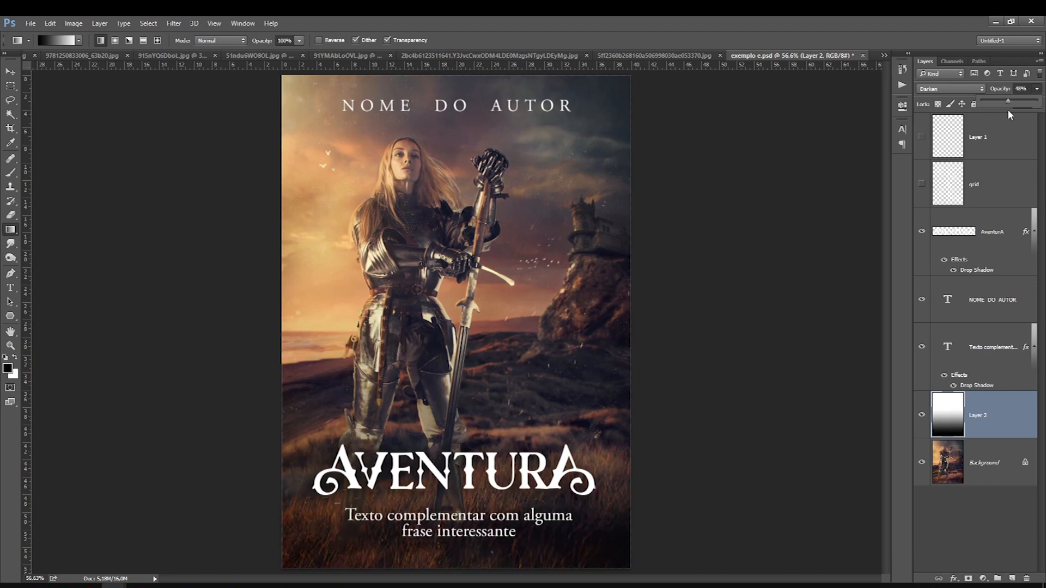
Step: Compare the cover with and without the gradient layer, including at thumbnail size, to judge the text's legibility
click(922, 415)
click(921, 415)
key(ctrl+minus)
key(ctrl+minus)
key(ctrl+minus)
key(ctrl+minus)
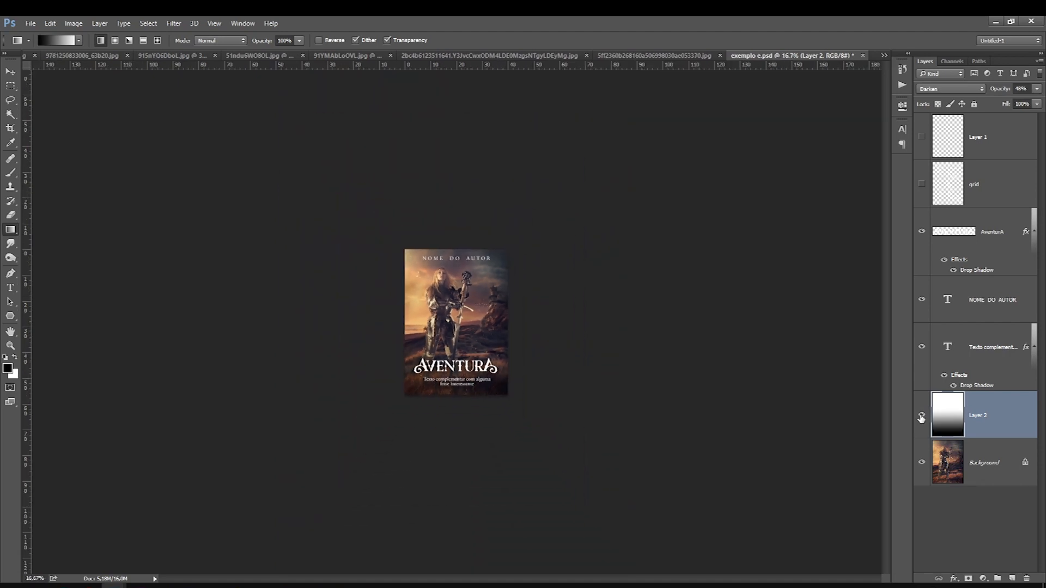
key(ctrl+minus)
key(ctrl+minus)
key(ctrl+plus)
key(ctrl+plus)
key(ctrl+plus)
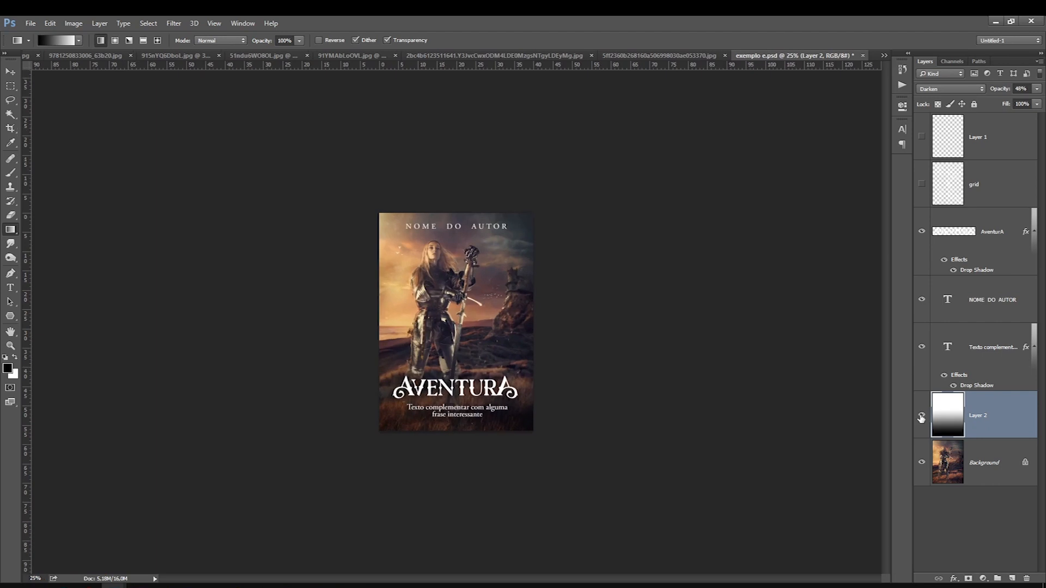
click(921, 418)
click(921, 417)
click(921, 417)
click(921, 418)
key(ctrl+0)
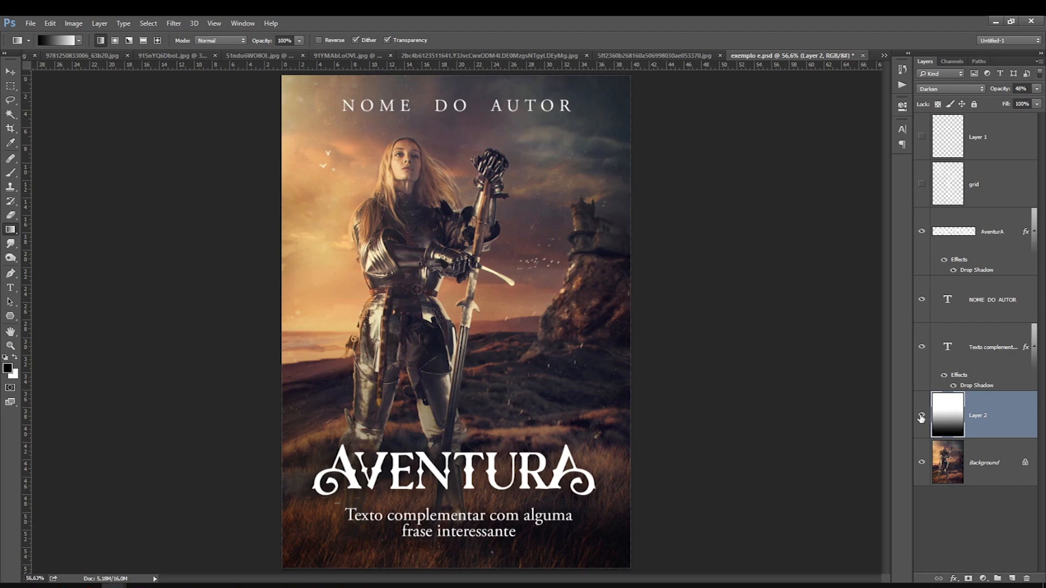
Step: Colorize the AVENTURA title layer bright red with a Hue/Saturation adjustment
click(11, 288)
click(414, 462)
click(989, 224)
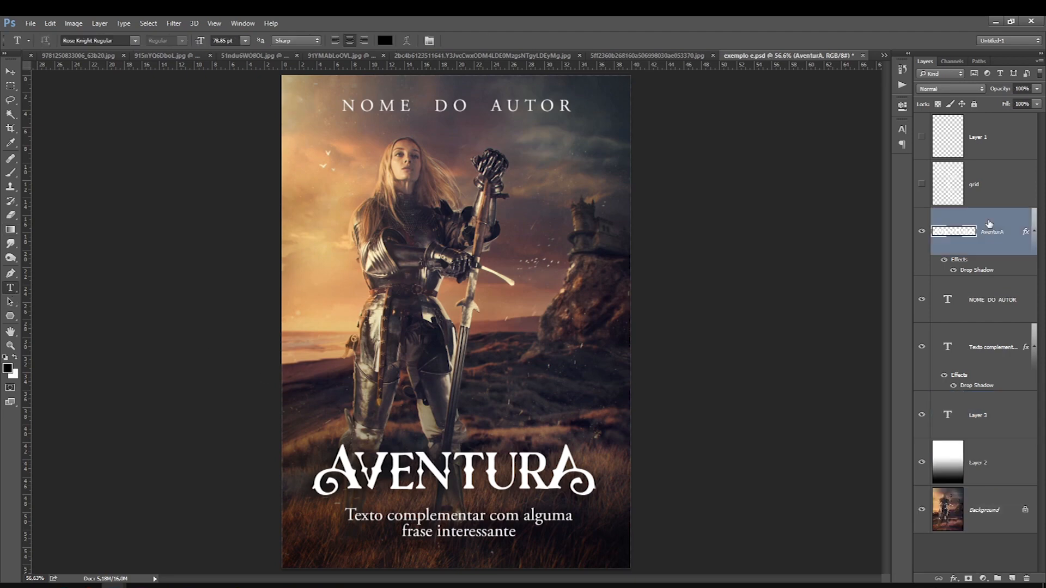
key(ctrl+minus)
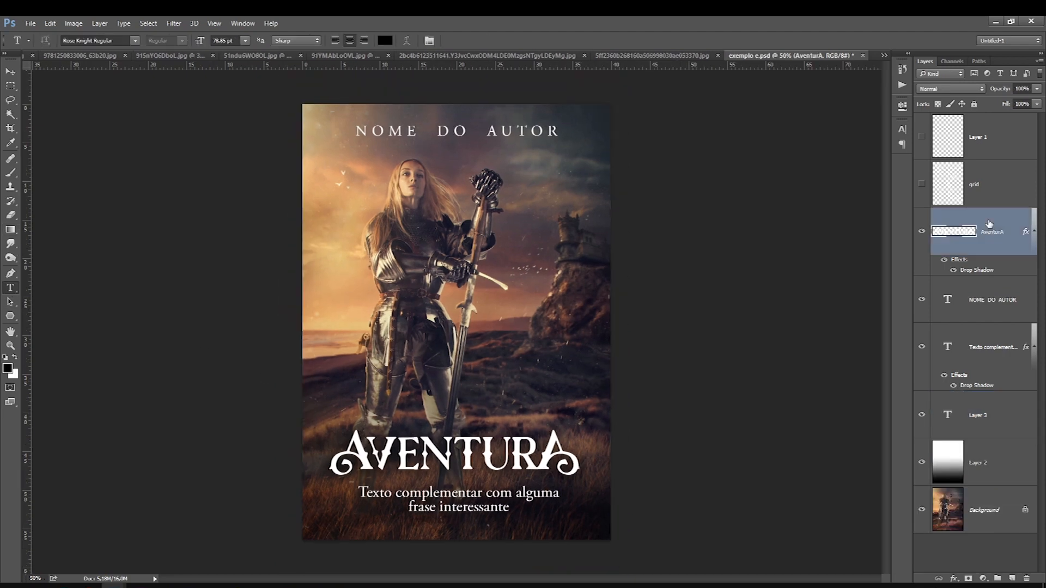
key(ctrl+u)
click(234, 285)
drag(129, 276, 131, 278)
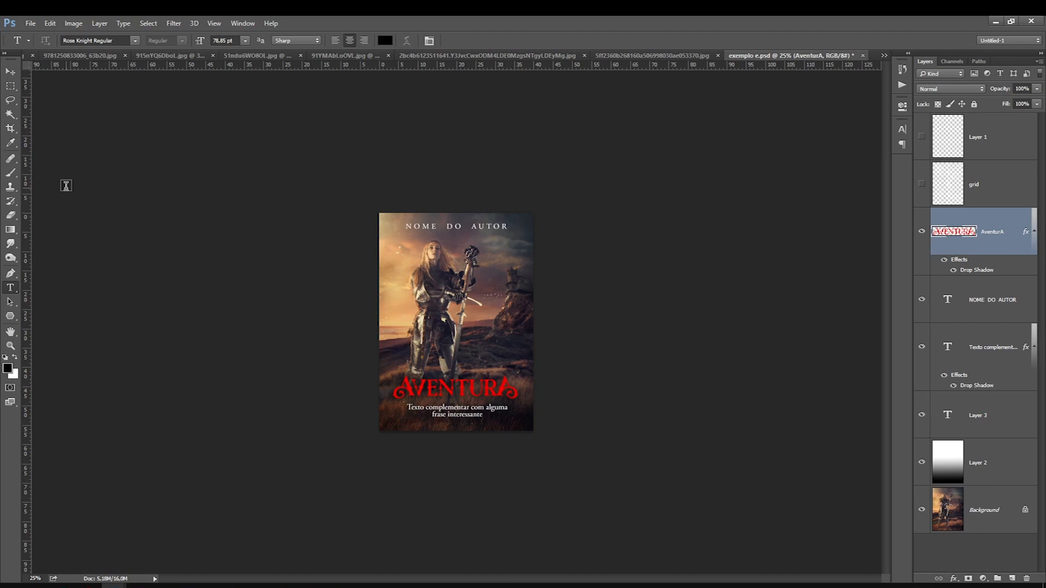
Step: Lighten the red title with Hue/Saturation, using hue +7 and lightness +30
key(ctrl+u)
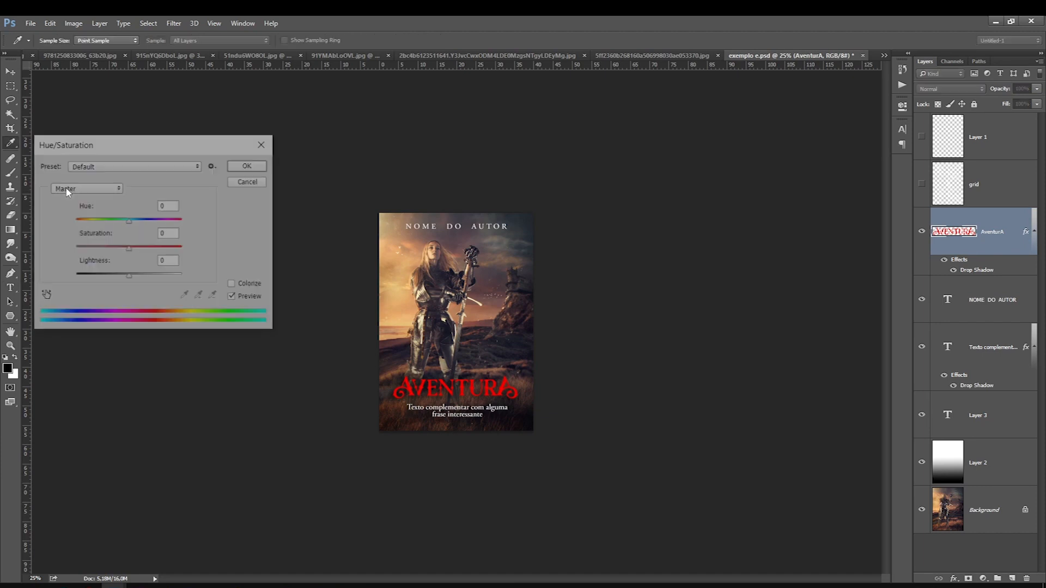
mouse_move(130, 279)
mouse_down()
mouse_move(121, 279)
mouse_move(155, 280)
mouse_move(135, 280)
mouse_move(144, 281)
mouse_up()
drag(129, 220, 132, 223)
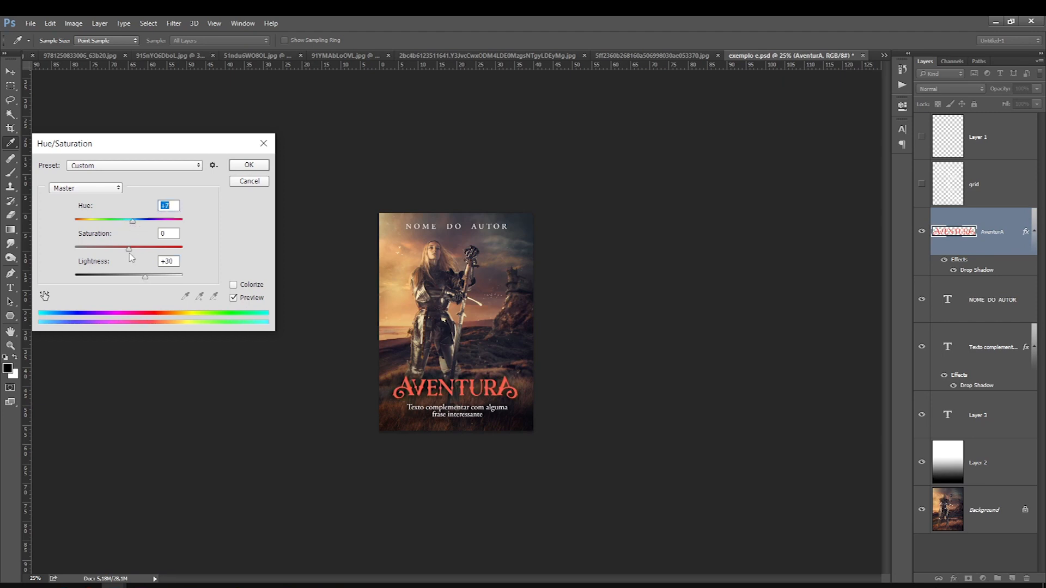
click(239, 167)
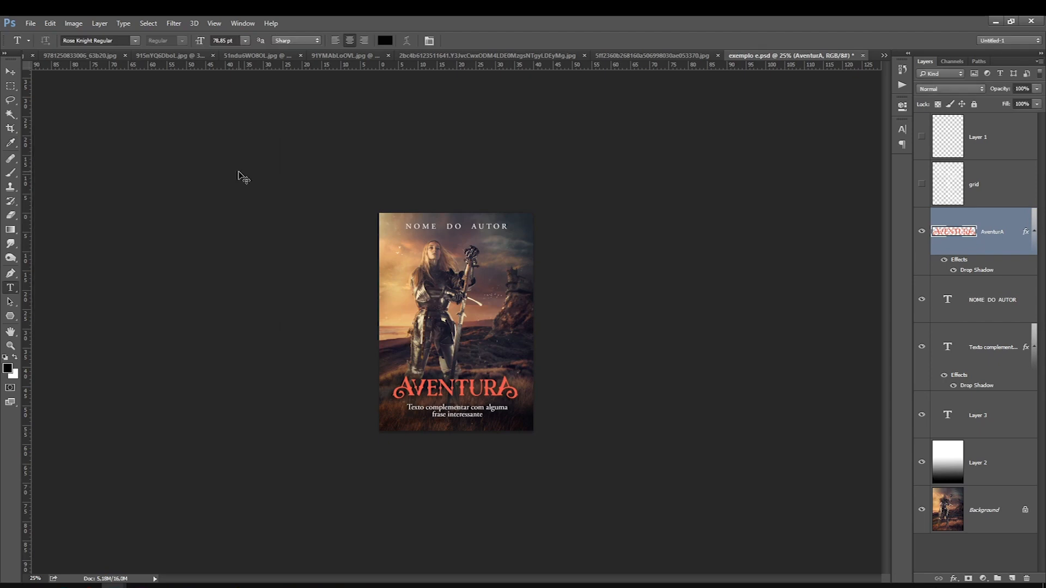
key(ctrl+0)
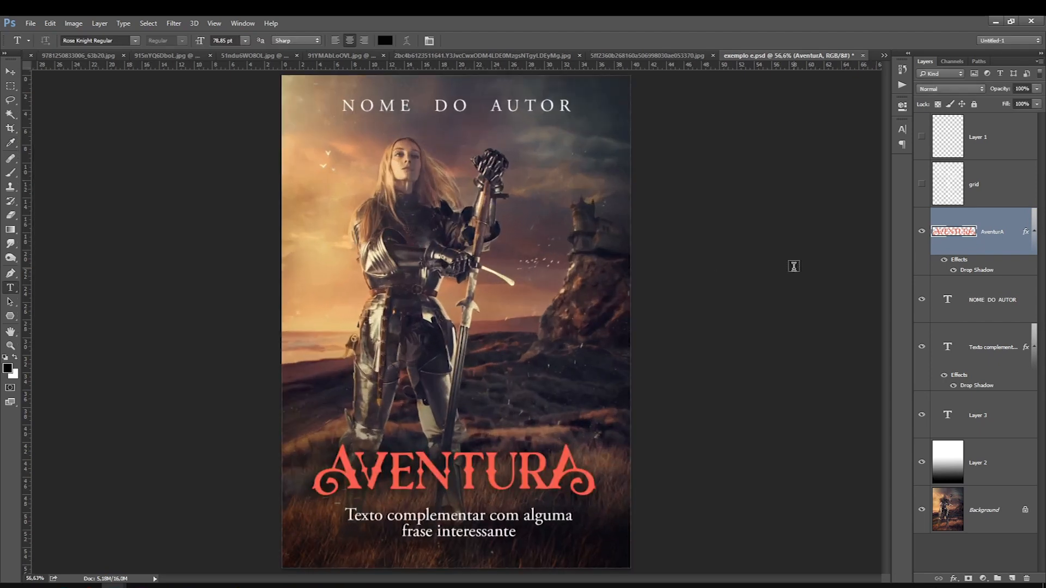
Step: Shift the title's colour with hue -10, saturation +80 and lightness -4, and check the cover at thumbnail size
key(ctrl+minus)
key(ctrl+alt+u)
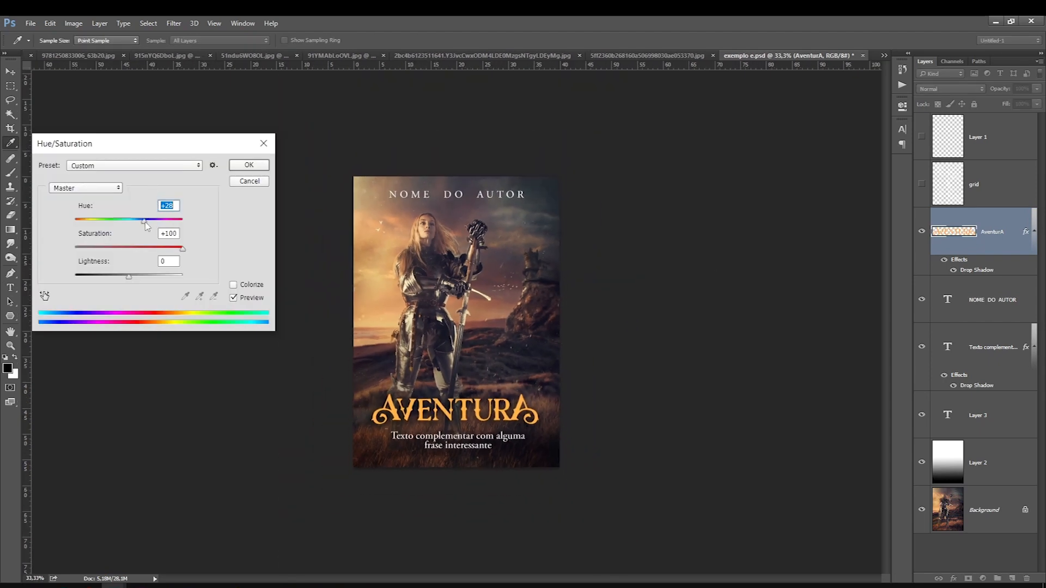
drag(146, 225, 123, 225)
drag(183, 248, 172, 249)
drag(128, 280, 127, 277)
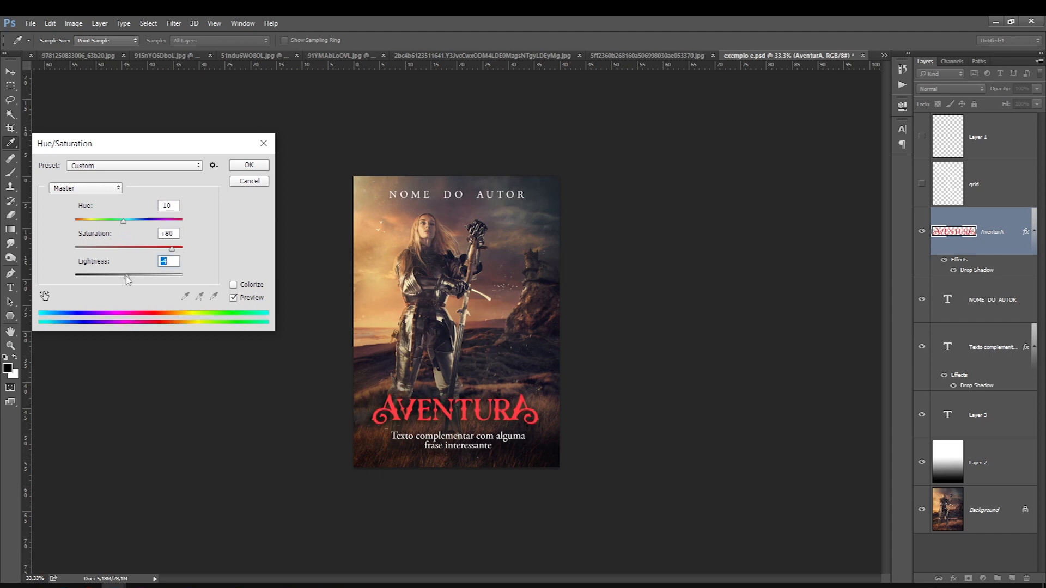
click(242, 168)
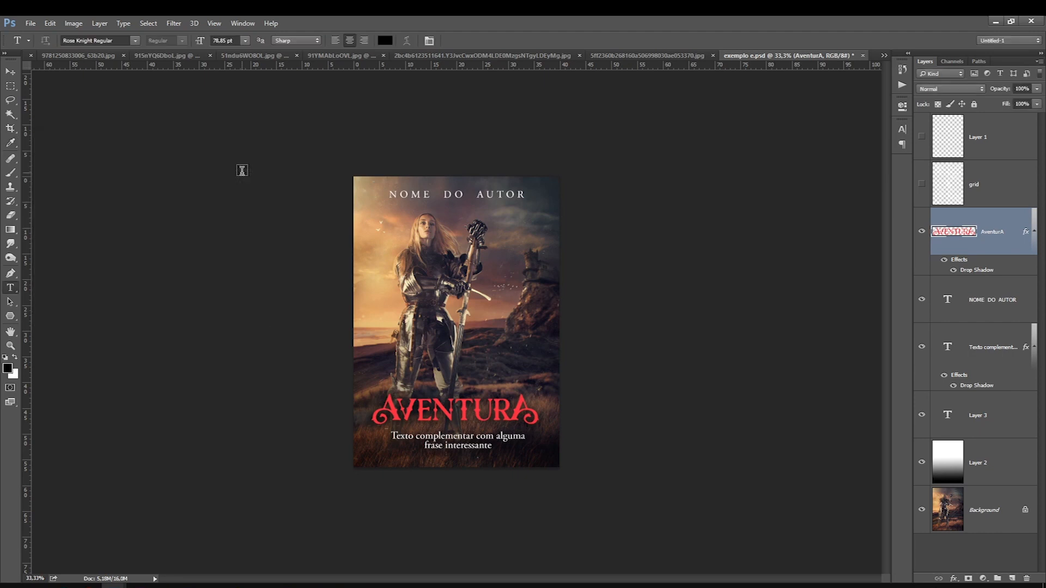
key(ctrl+minus)
key(ctrl+minus)
key(ctrl+minus)
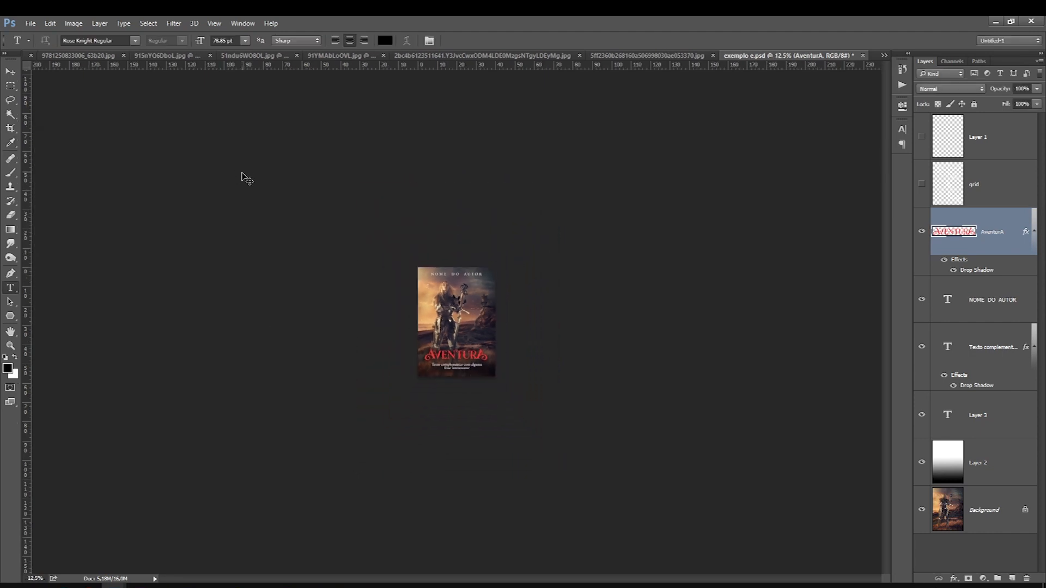
key(ctrl+0)
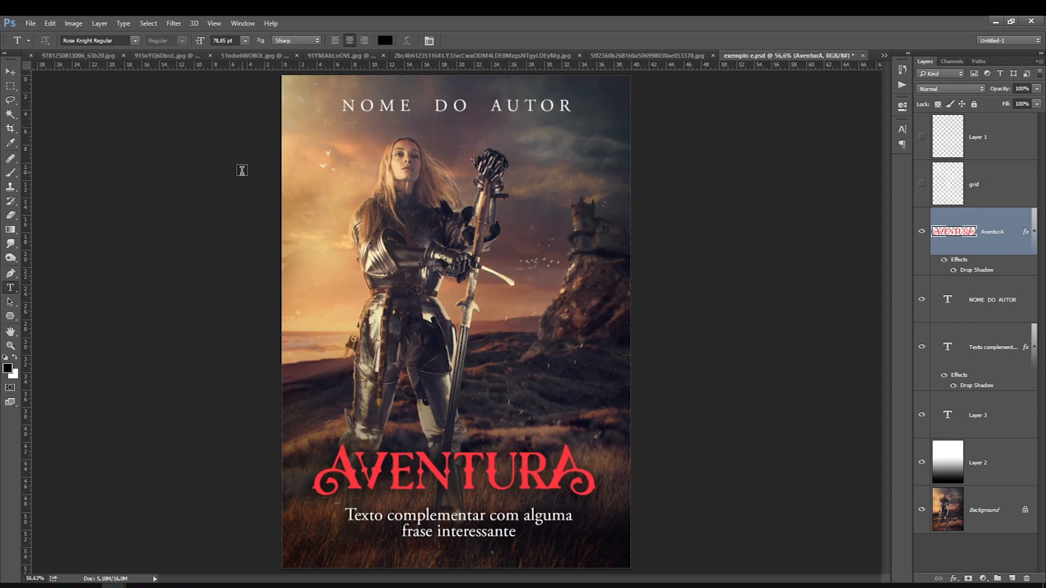
Step: Paste the Love Notes reference cover as a new layer, examine its text alignment and hide that layer
click(89, 587)
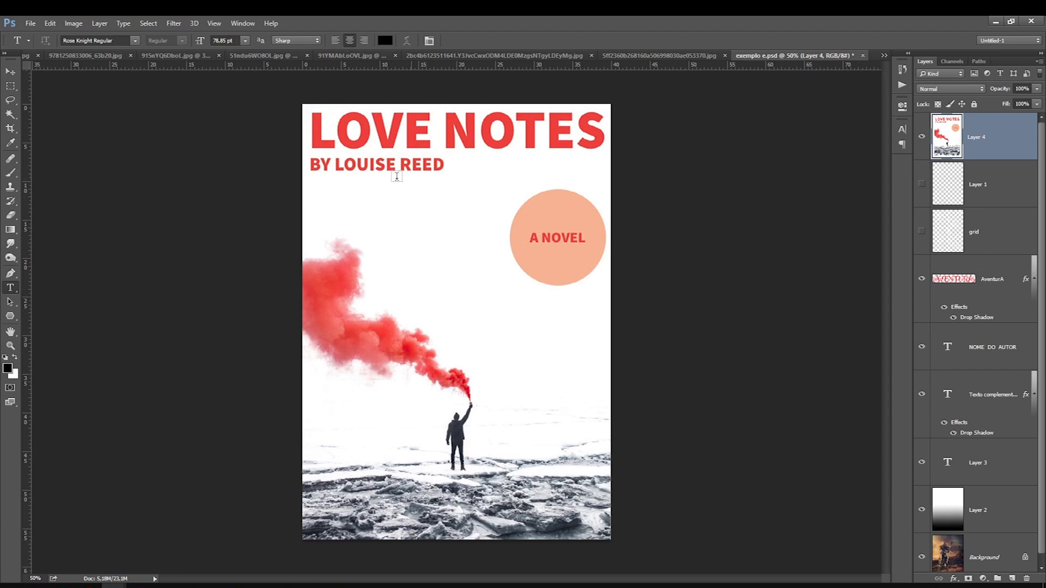
drag(294, 153, 613, 146)
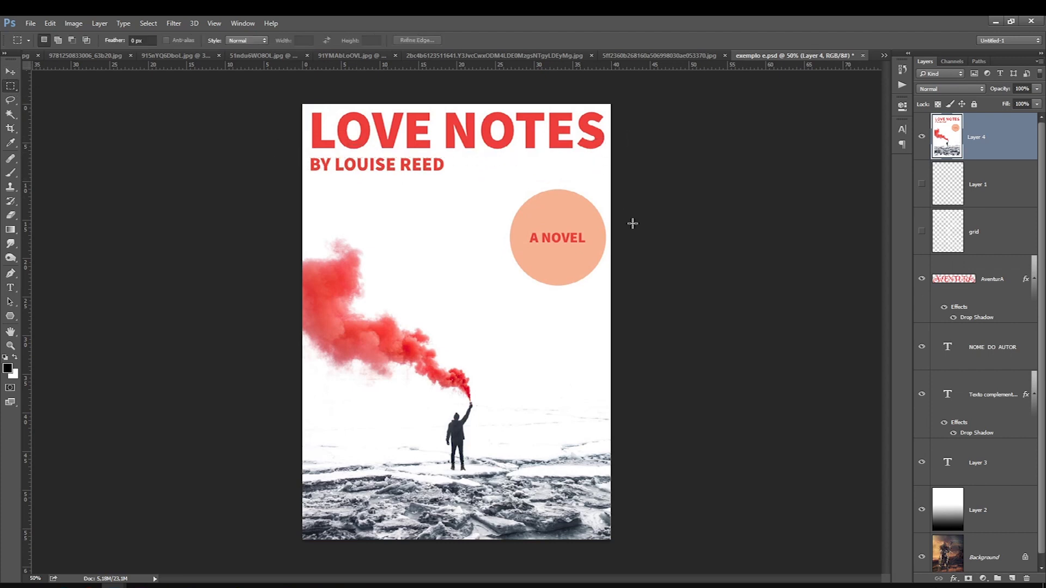
drag(666, 326, 202, 110)
click(470, 300)
click(922, 137)
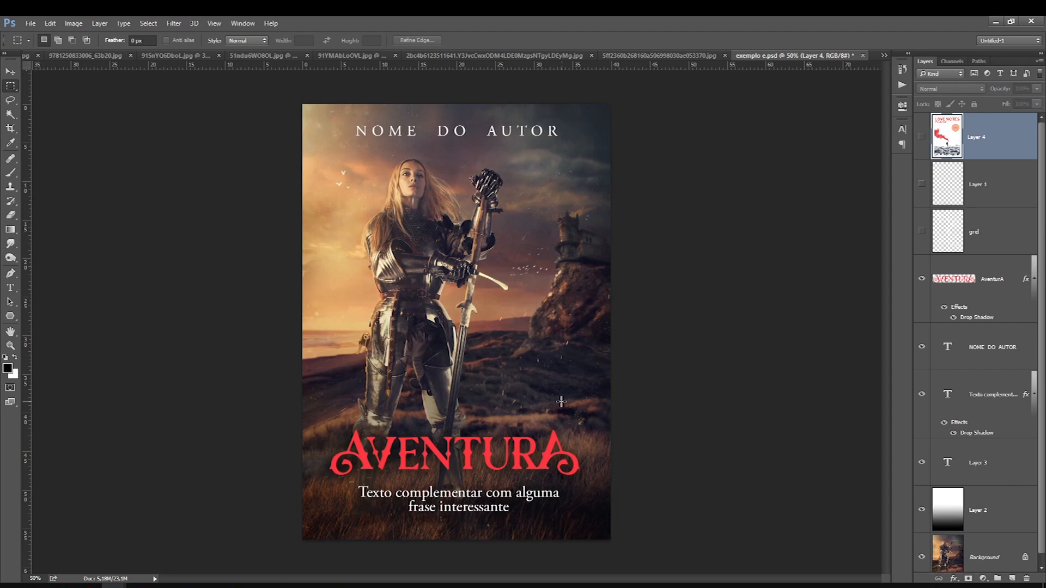
Step: Undo the pasted reference cover and the recolouring of the AVENTURA title
click(979, 290)
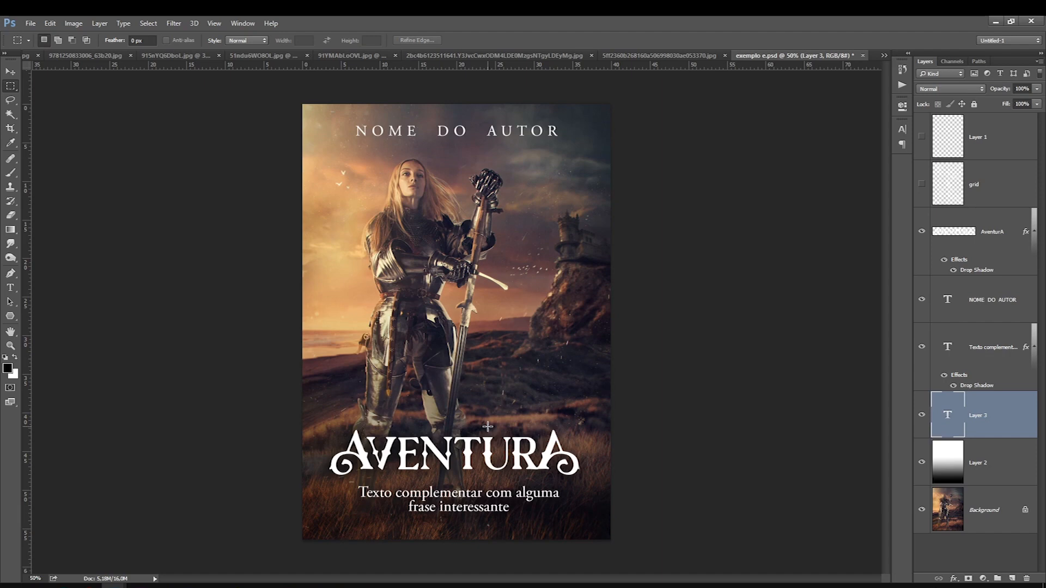
key(ctrl+minus)
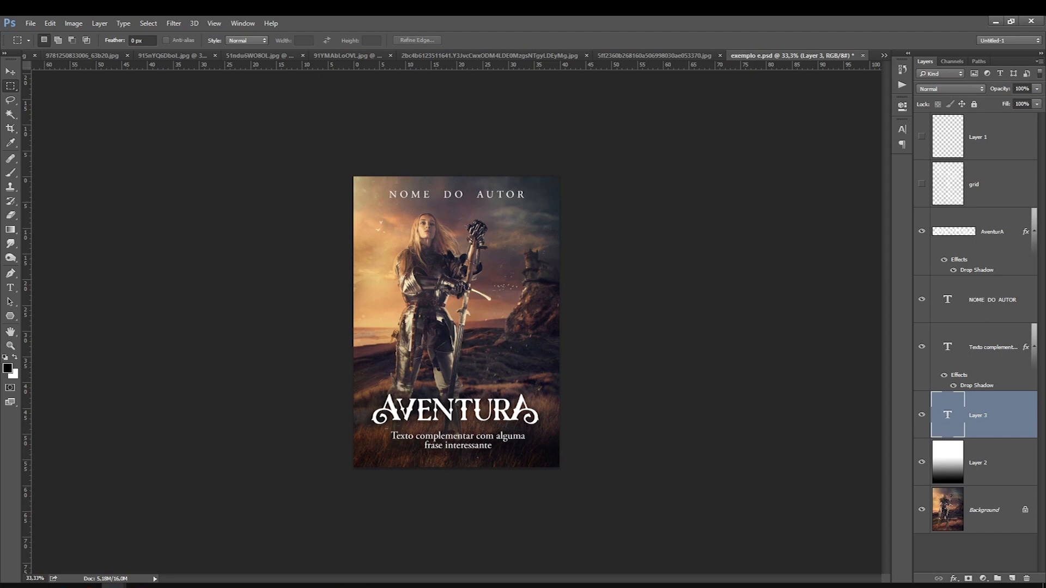
click(89, 586)
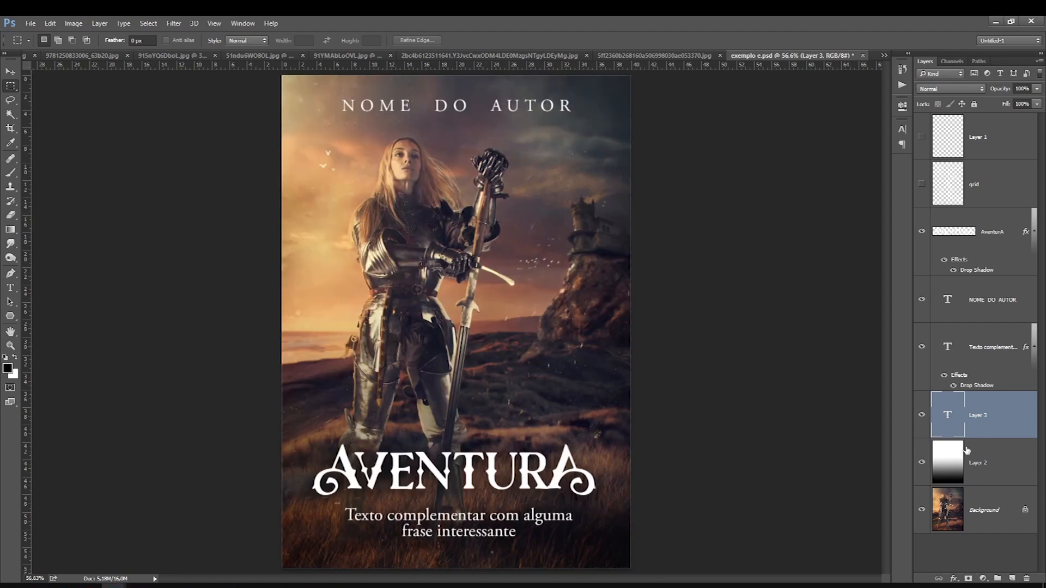
Step: Add a layer above the gradient and paint a white 20 px dot centred between the title and the complementary text
click(989, 472)
click(1012, 579)
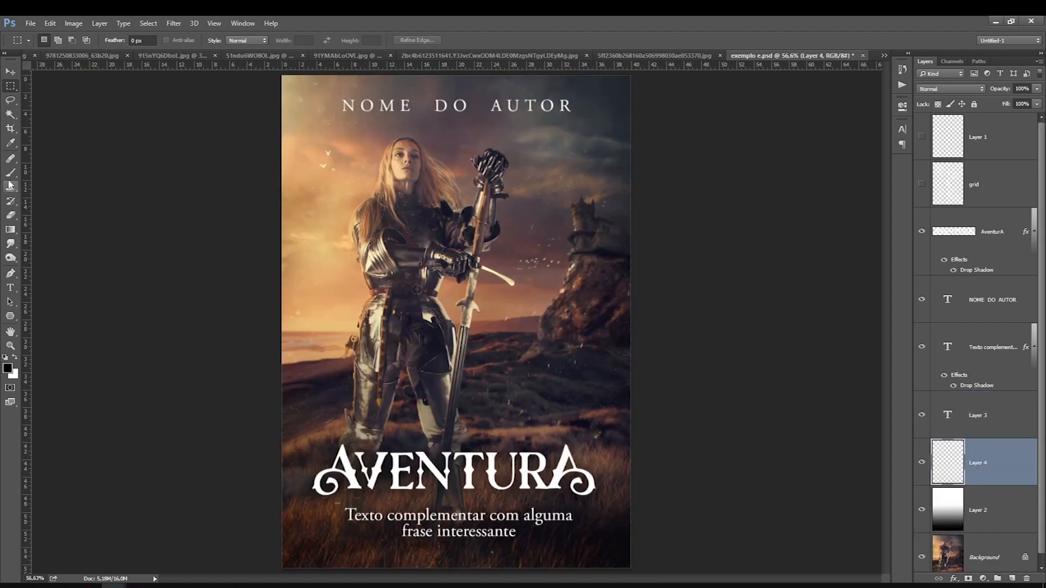
click(11, 174)
key(x)
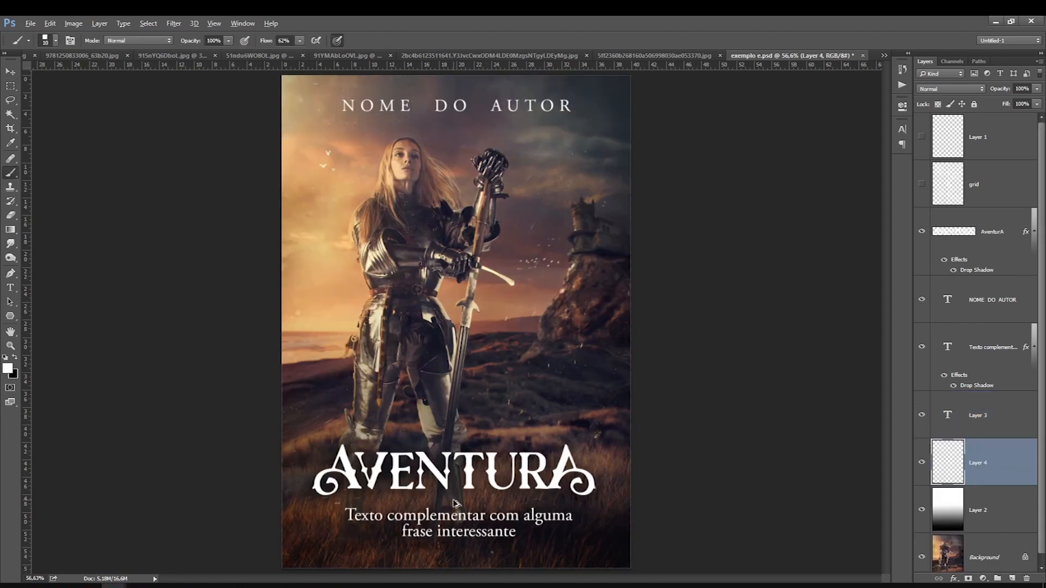
key(bracketright)
scroll(457, 502, up, 2)
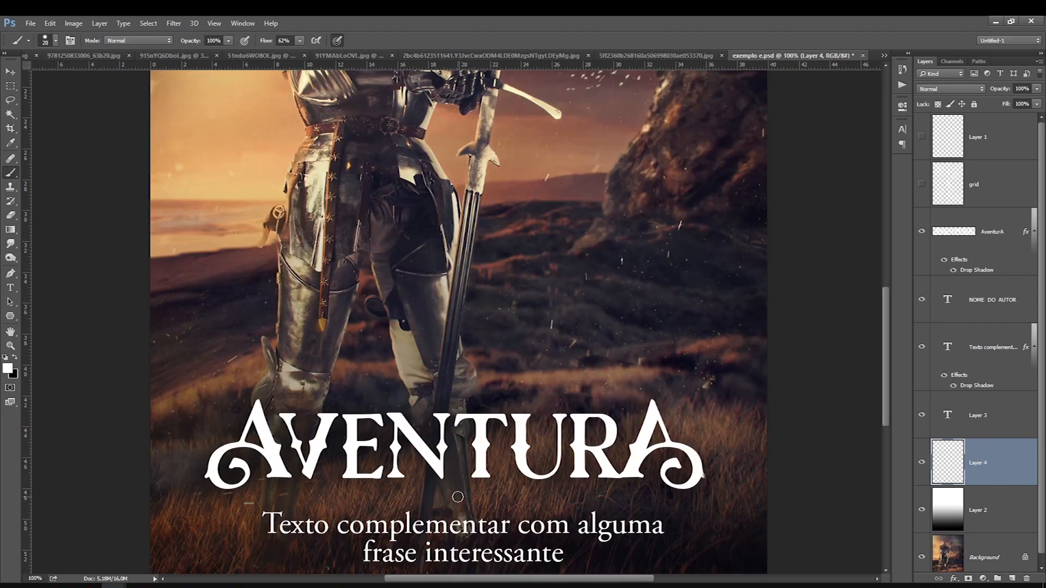
click(458, 497)
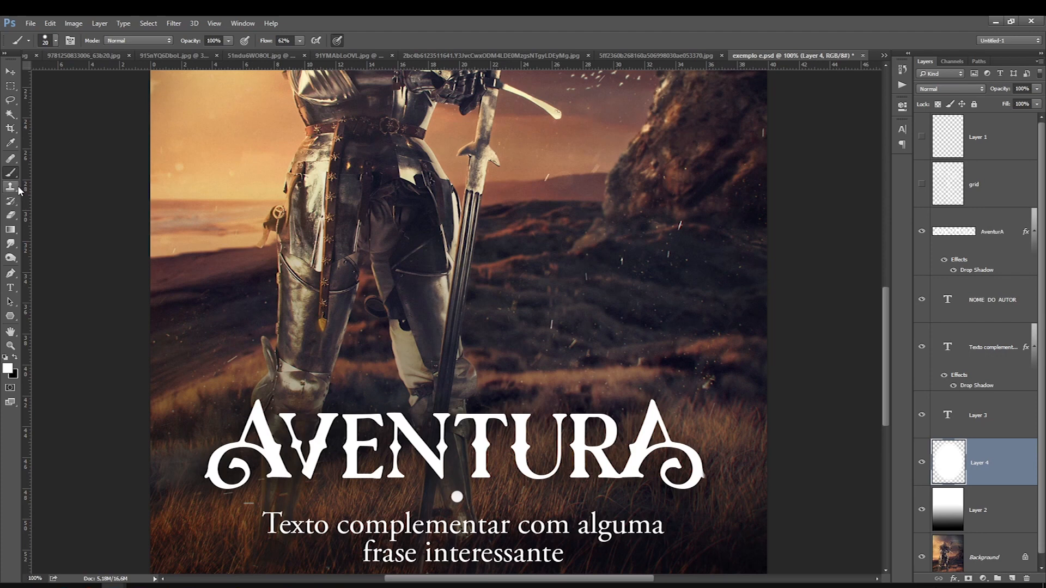
Step: Add a thin white tapered line beside the dot on its own layer and stretch it to the title's right edge
click(10, 275)
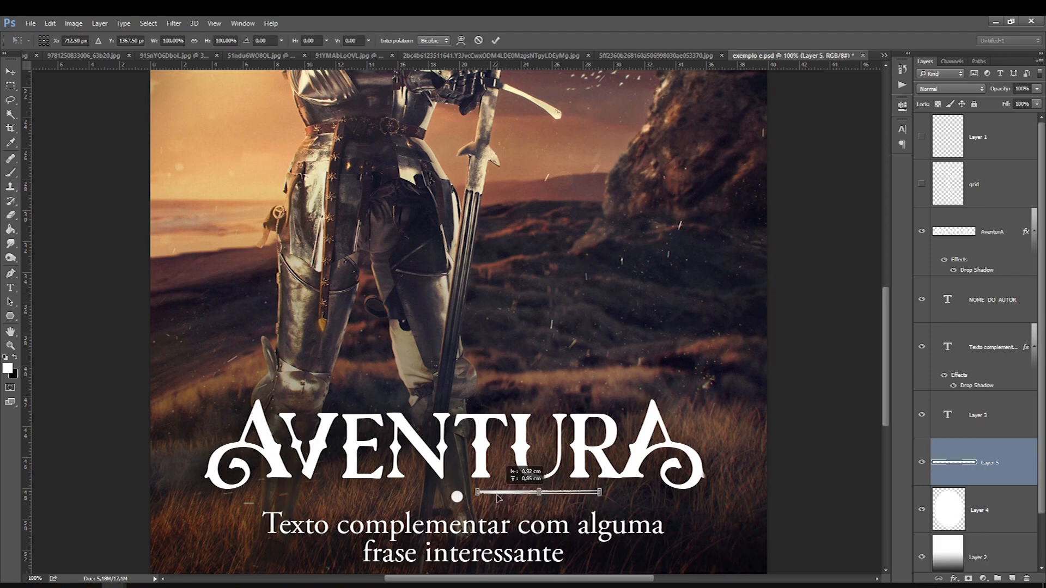
drag(498, 495, 491, 498)
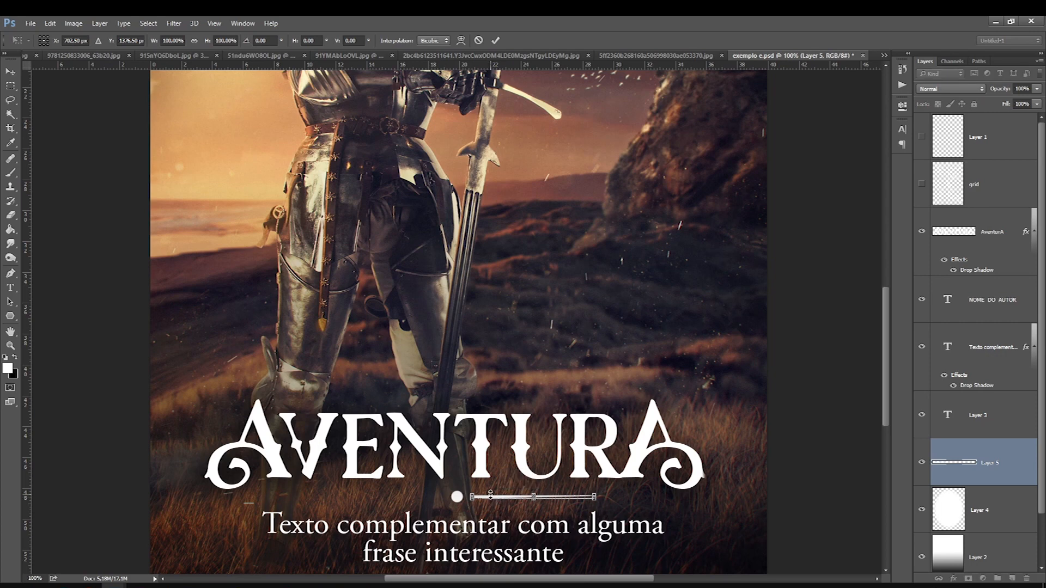
drag(594, 497, 704, 495)
key(Return)
key(b)
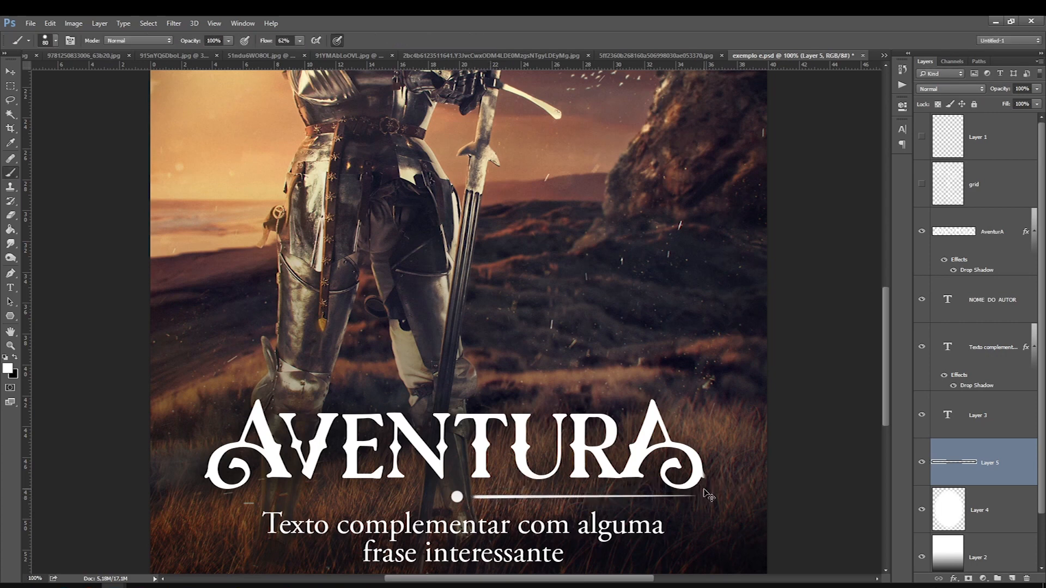
Step: Duplicate the tapered line, flip the copy horizontally and place it on the dot's left side
key(ctrl+j)
key(ctrl+t)
right_click(490, 499)
click(502, 482)
drag(497, 497, 240, 498)
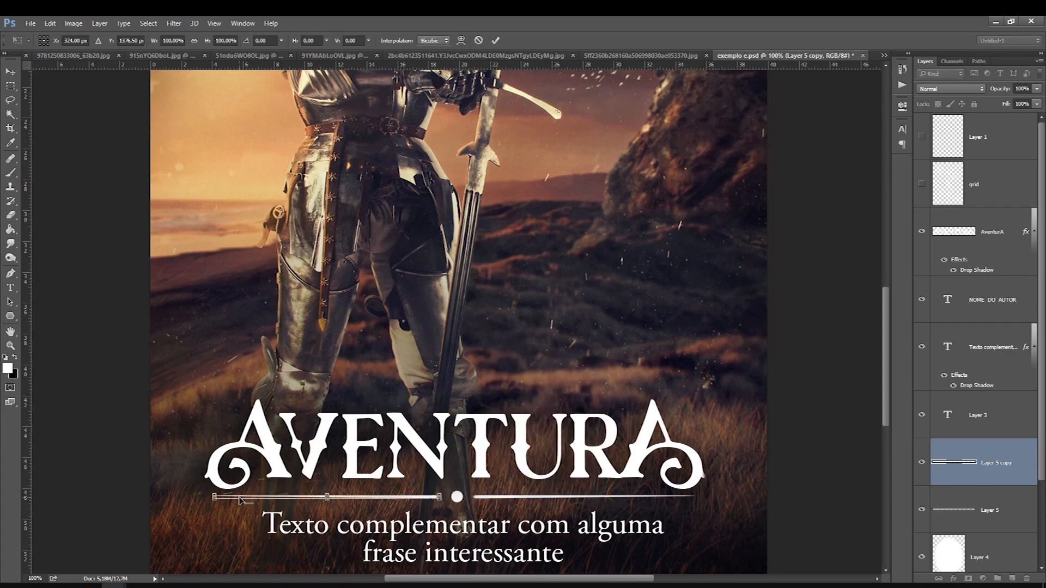
key(Return)
key(ctrl+0)
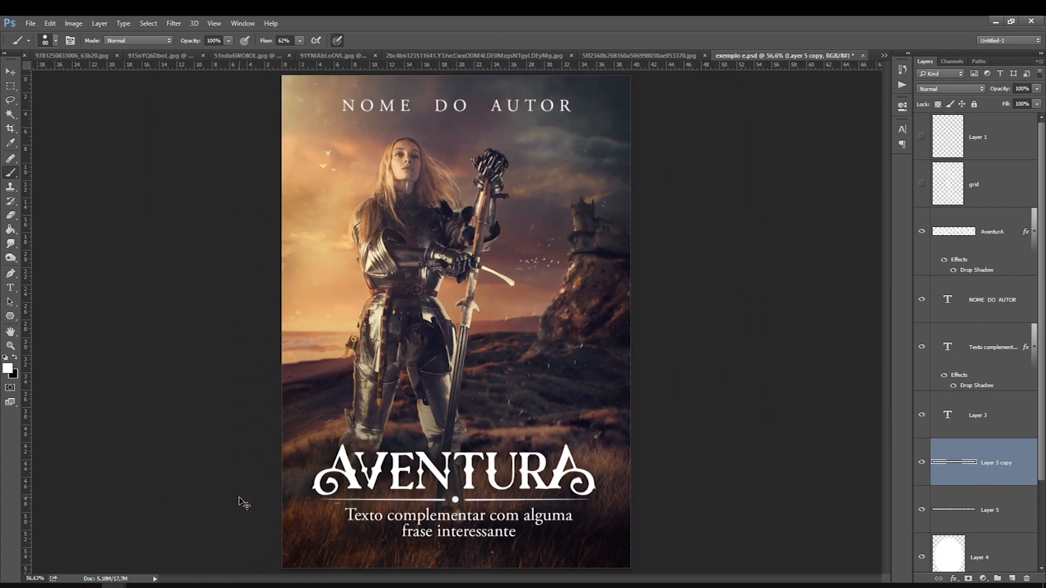
Step: Shrink the white dot slightly and merge it with both tapered lines into one layer
click(954, 557)
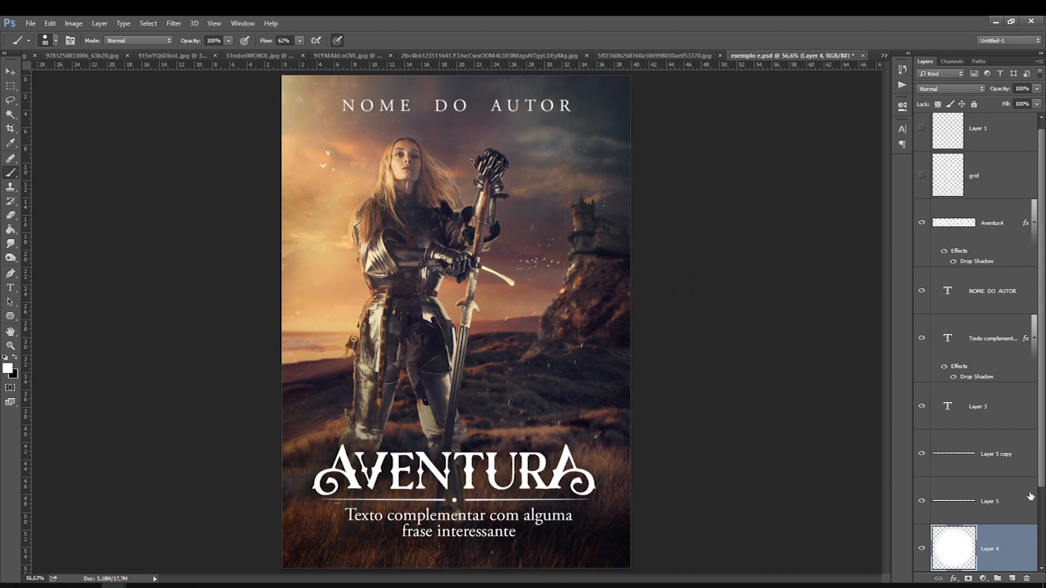
click(1012, 458)
shift+click(997, 555)
key(ctrl+e)
Step: Move the merged divider down 9 px and left 2 px beneath the title
key(ctrl+t)
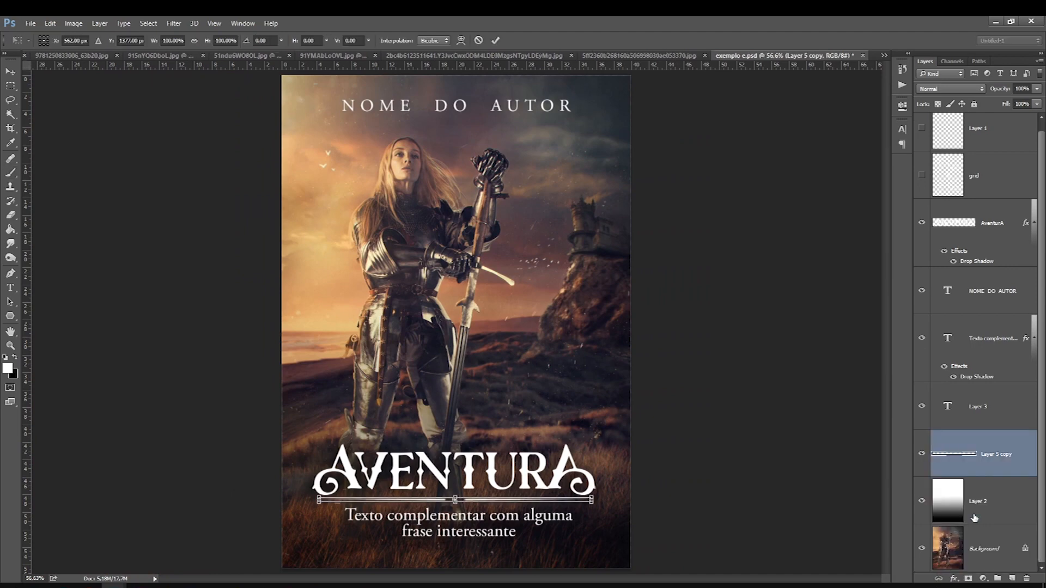
key(Down)
key(Down)
key(Down)
key(Down)
key(Down)
key(Down)
key(Down)
key(Down)
key(Down)
key(Left)
key(Left)
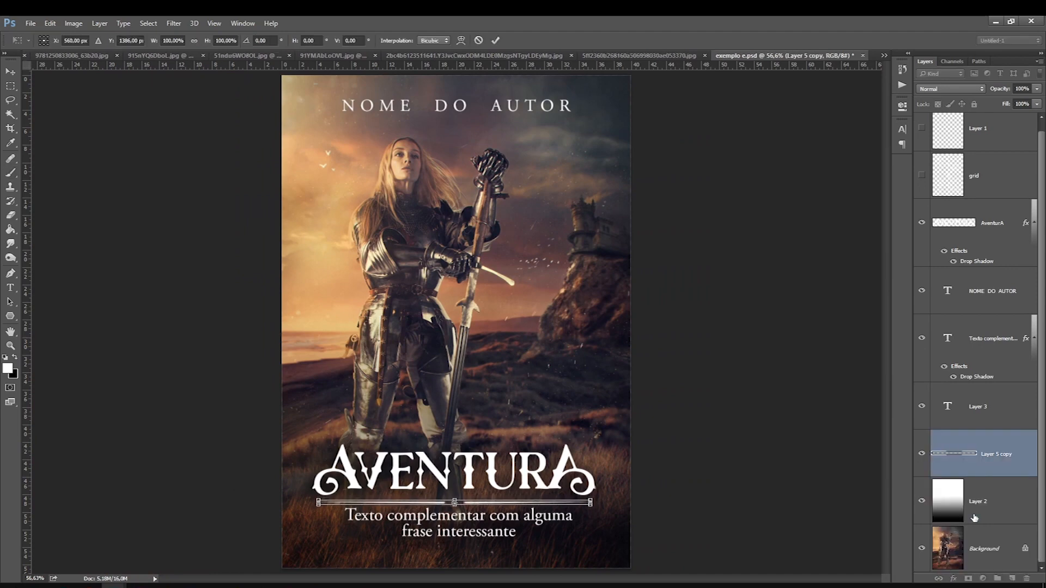
key(Return)
Step: Widen the divider to about 103% so it spans the title, and nudge it up 3 px
key(ctrl+t)
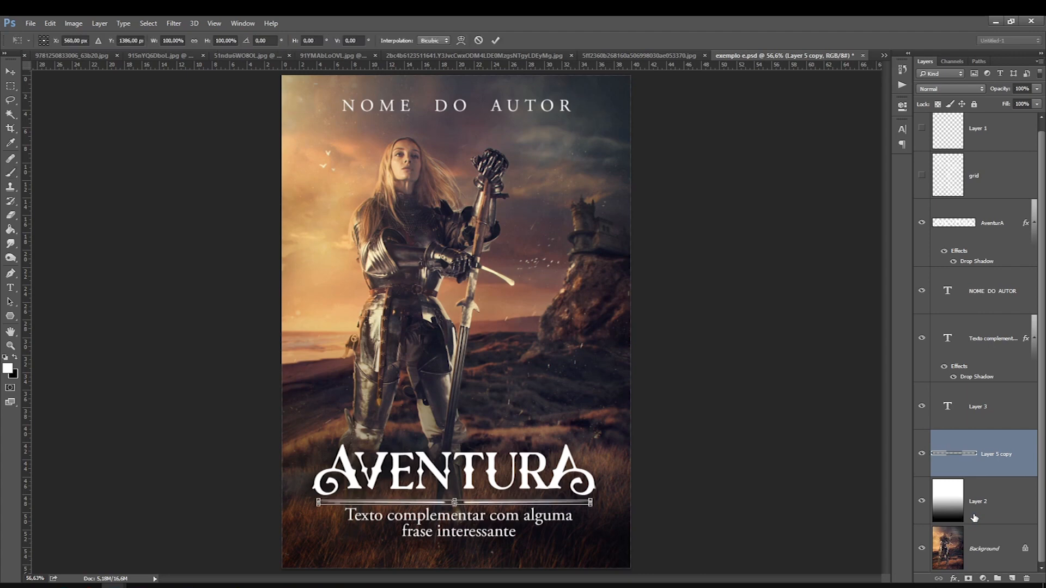
drag(593, 502, 597, 502)
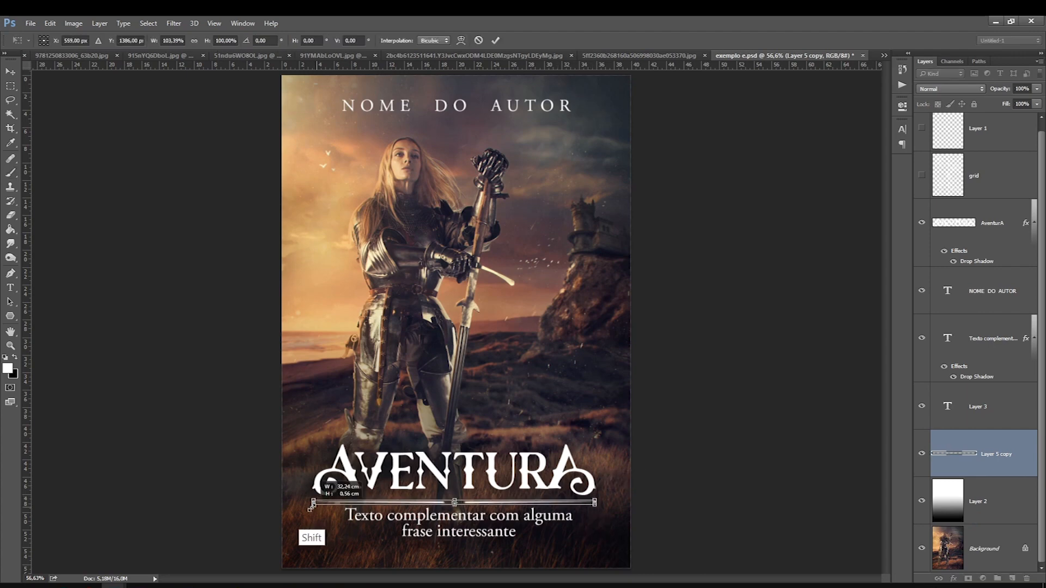
key(Return)
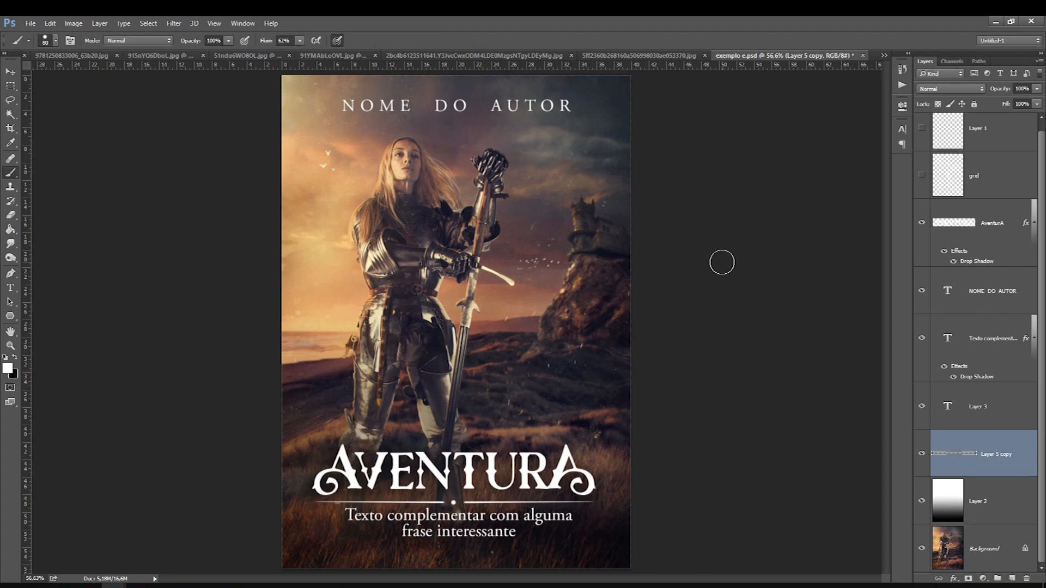
key(ctrl+t)
key(Up)
key(Up)
key(Up)
key(Return)
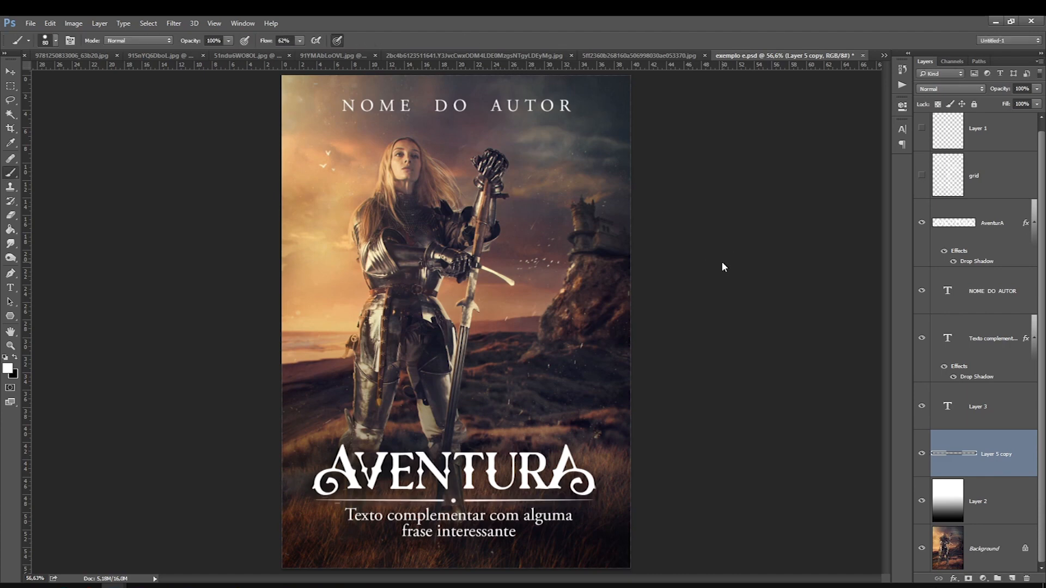
click(990, 308)
click(1000, 223)
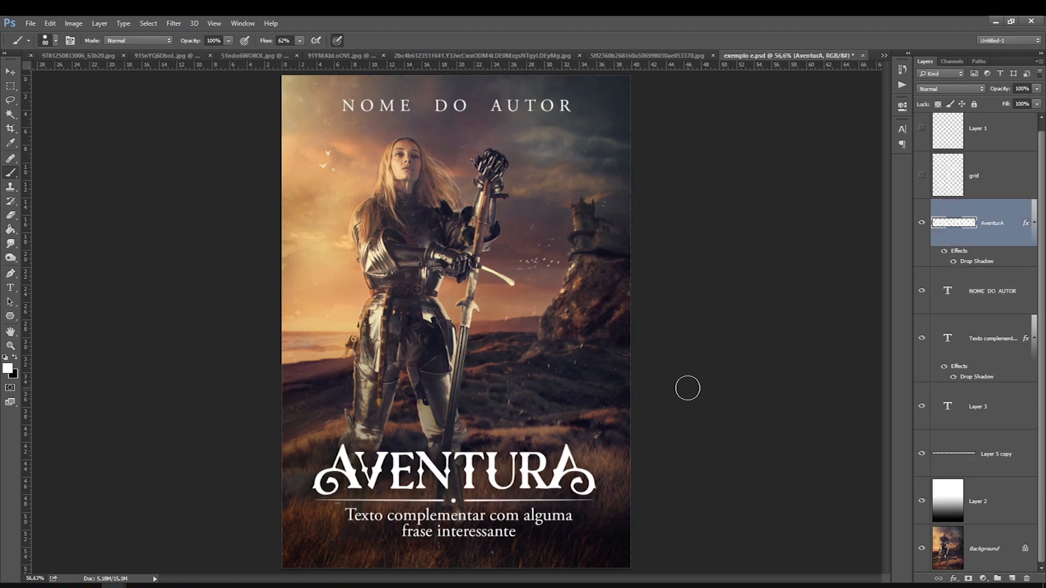
click(7, 101)
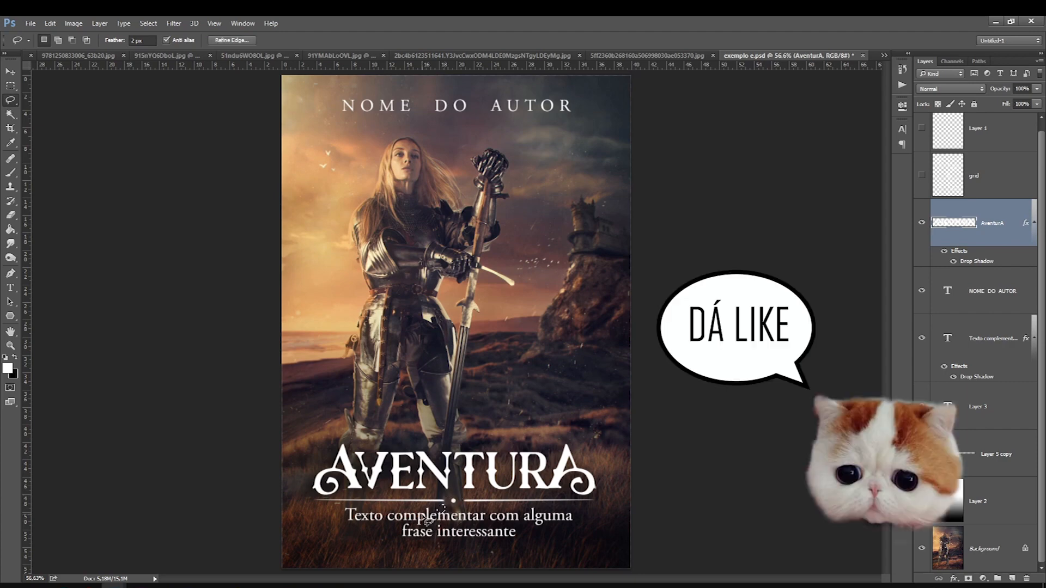
click(355, 515)
mouse_move(347, 507)
mouse_down()
mouse_move(351, 494)
mouse_move(401, 501)
mouse_move(351, 522)
mouse_move(375, 518)
mouse_up()
click(334, 499)
click(537, 232)
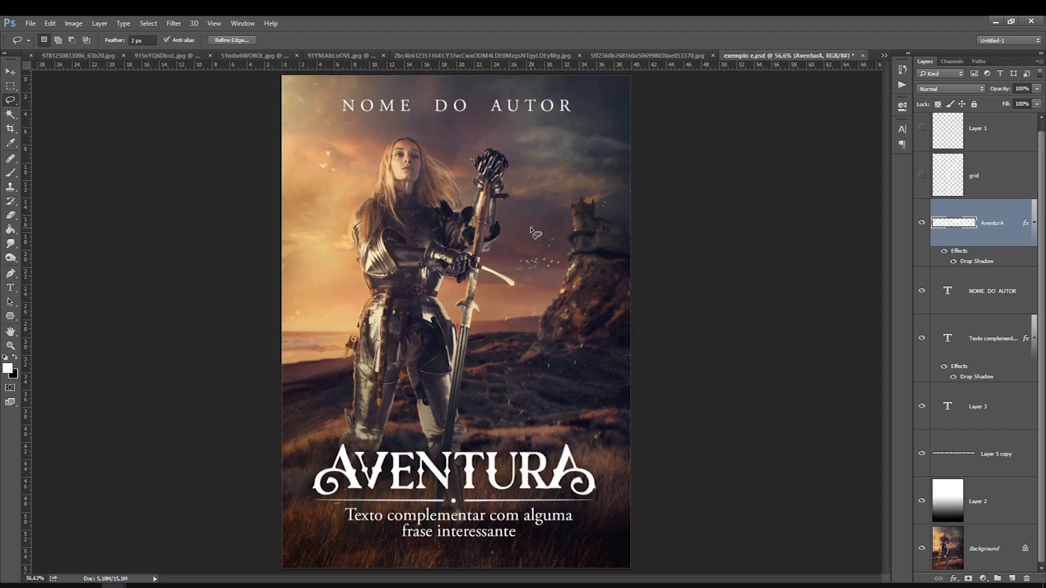
key(alt+Tab)
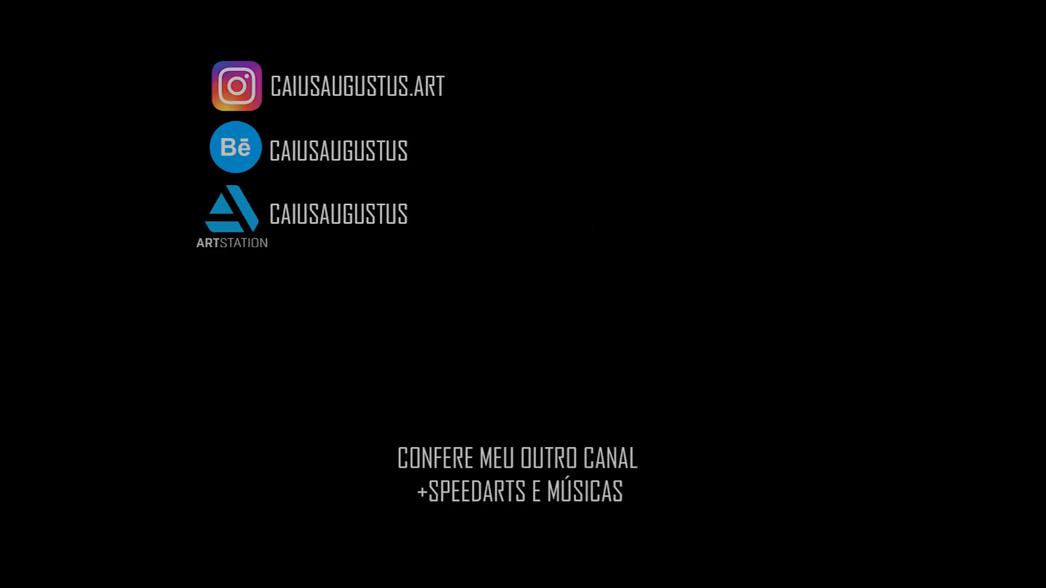